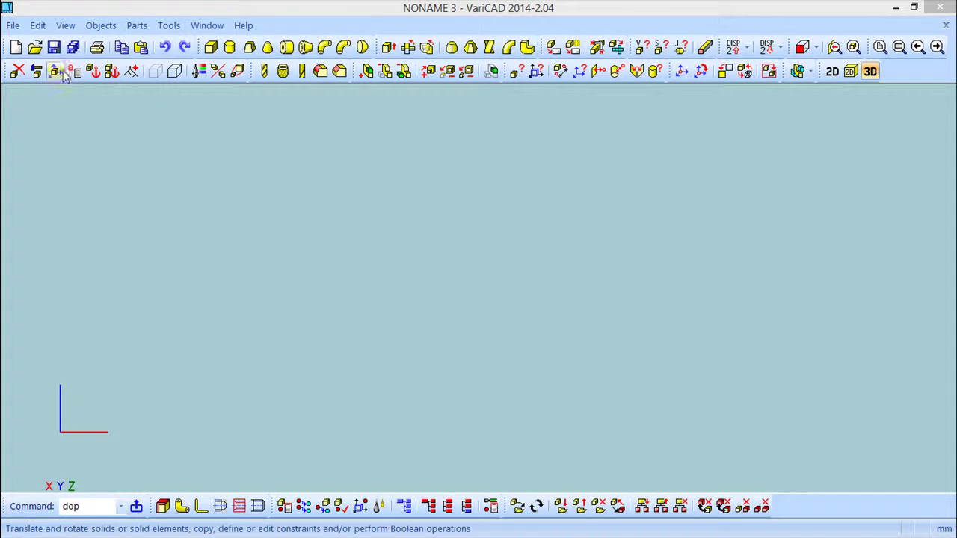
Step: Open the sample4 drawing file from the varicad folder
left_click(35, 49)
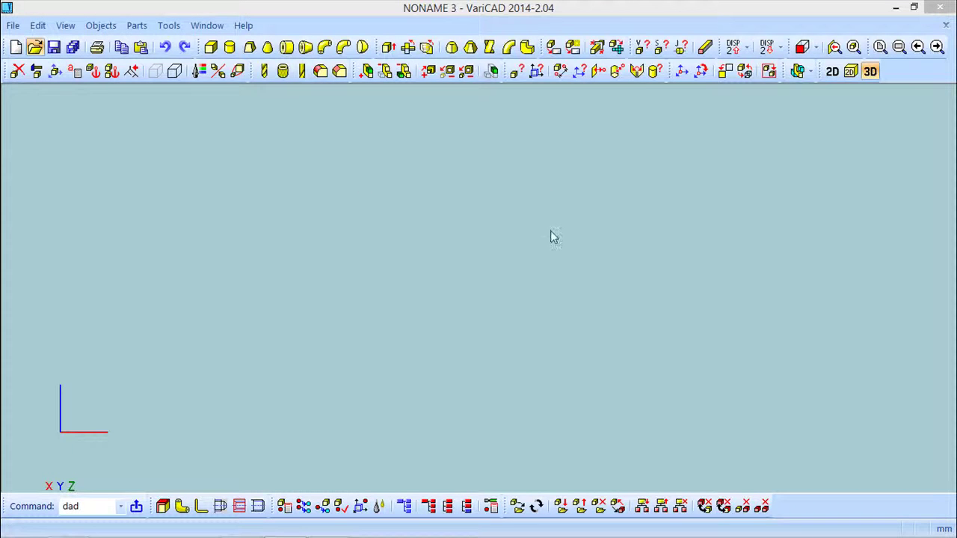
scroll(456, 254, "down", 3)
scroll(456, 299, "down", 10)
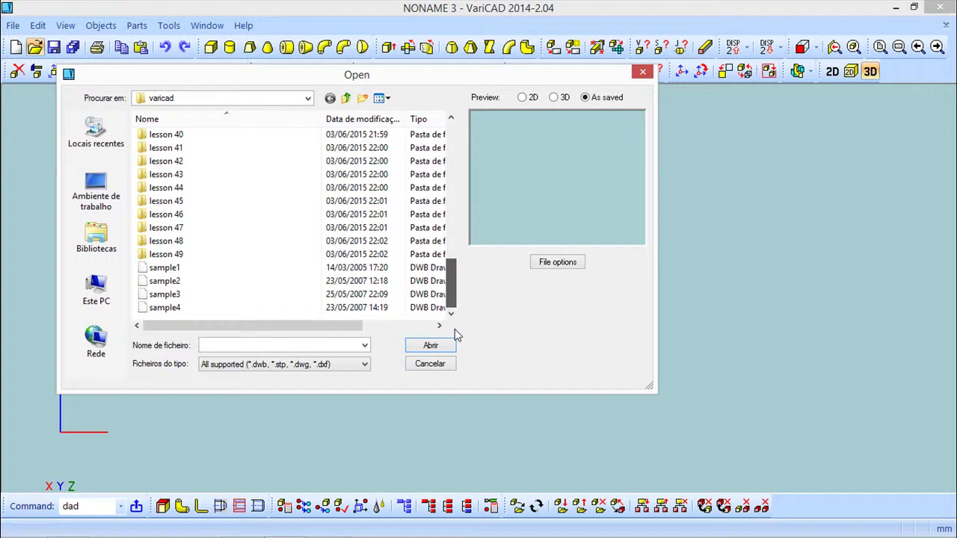
left_click(157, 308)
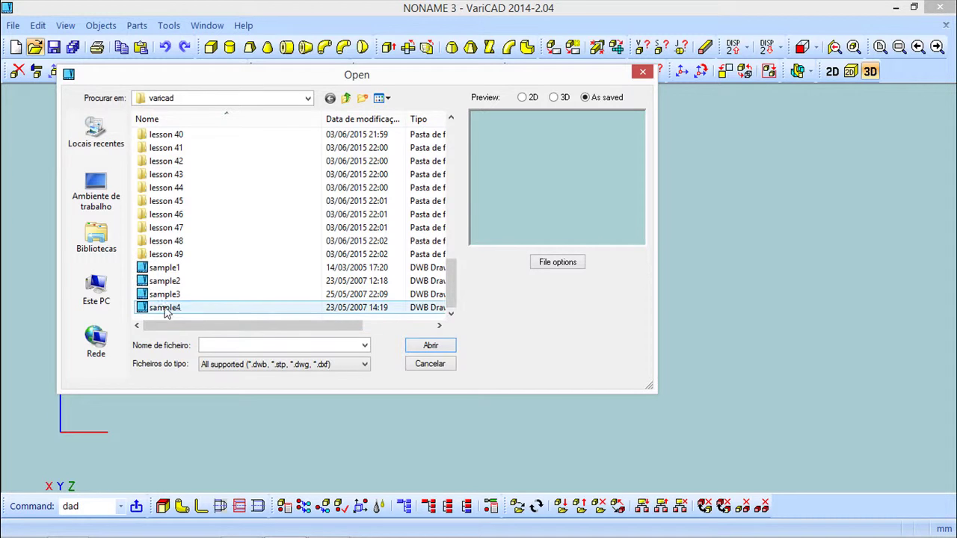
left_click(439, 345)
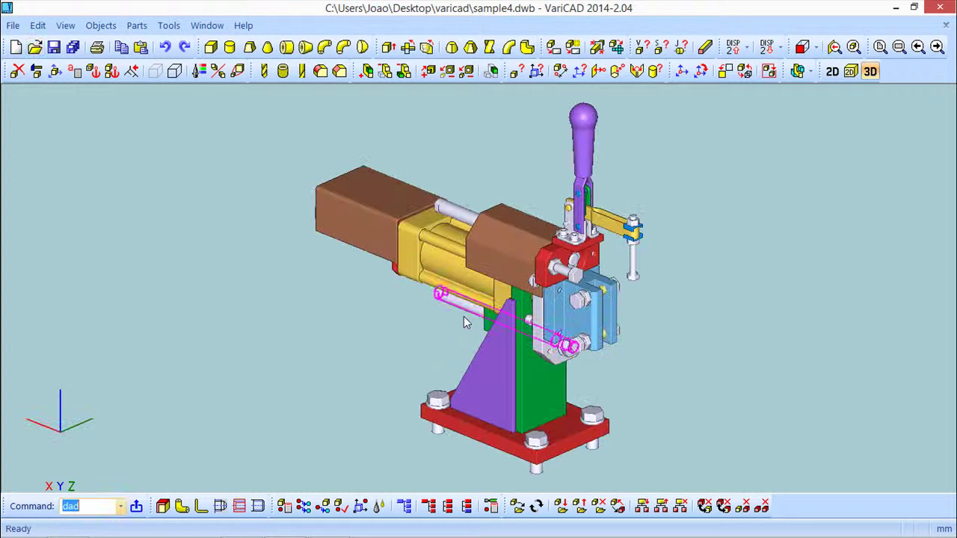
left_click_drag(527, 318, 547, 288)
scroll(547, 287, "up", 3)
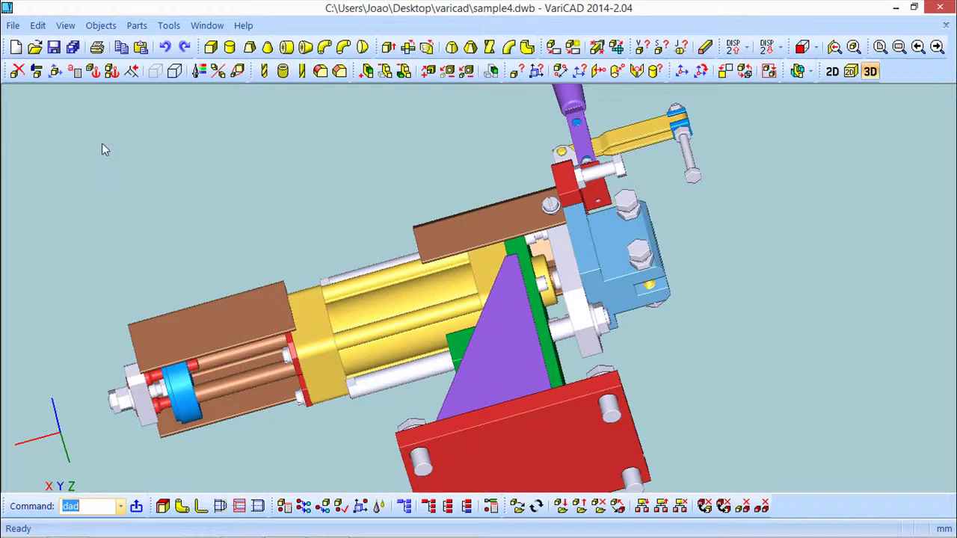
Step: Start Transformations and select the brown cover at the cylinder's end as the solid to move
left_click(54, 73)
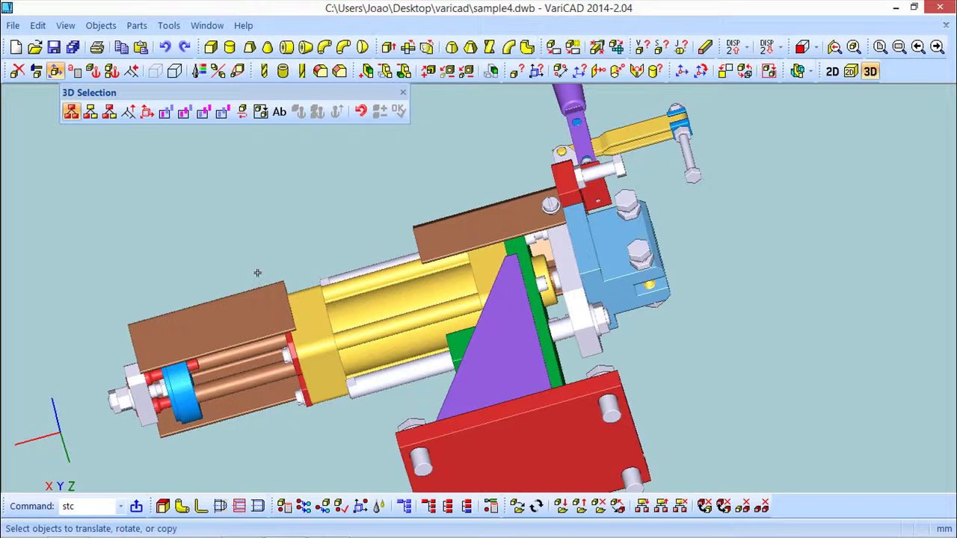
middle_click_drag(317, 233, 375, 307)
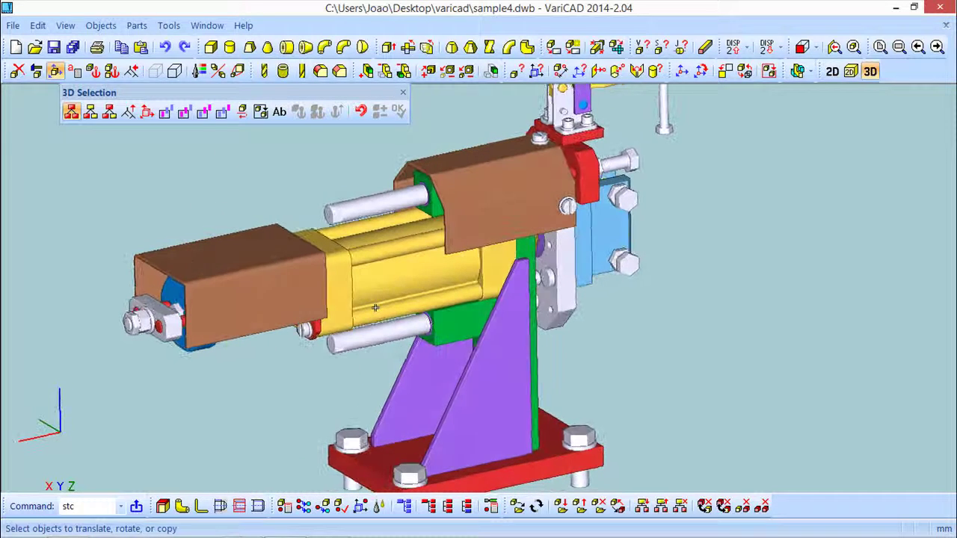
left_click(223, 246)
left_click(398, 110)
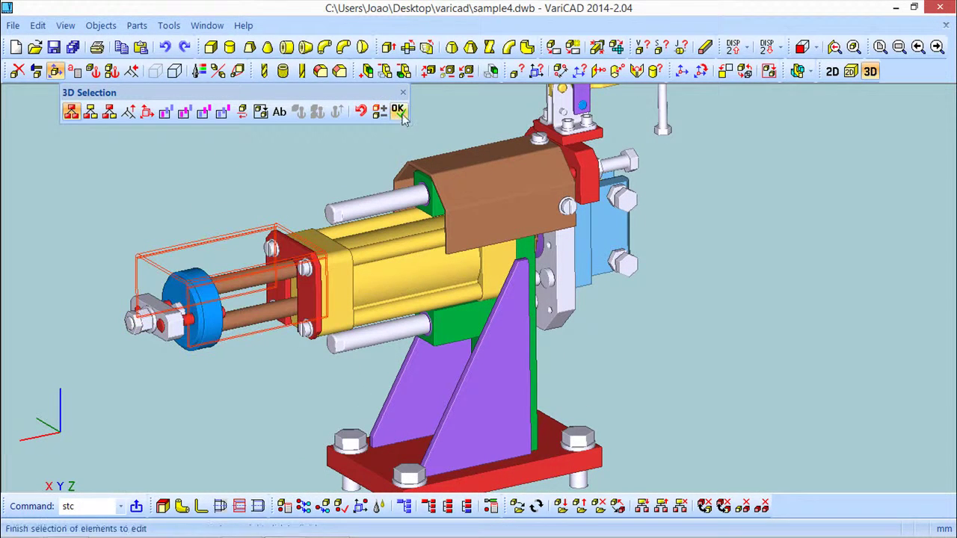
left_click_drag(811, 52, 860, 75)
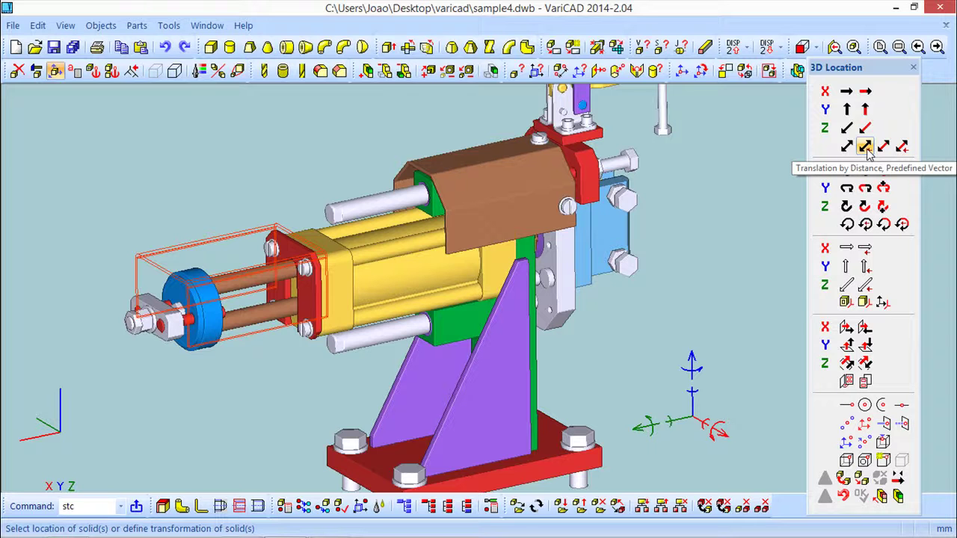
Step: Translate the brown cover 100 mm along X, with reversed direction, over the cylinder body
left_click(847, 91)
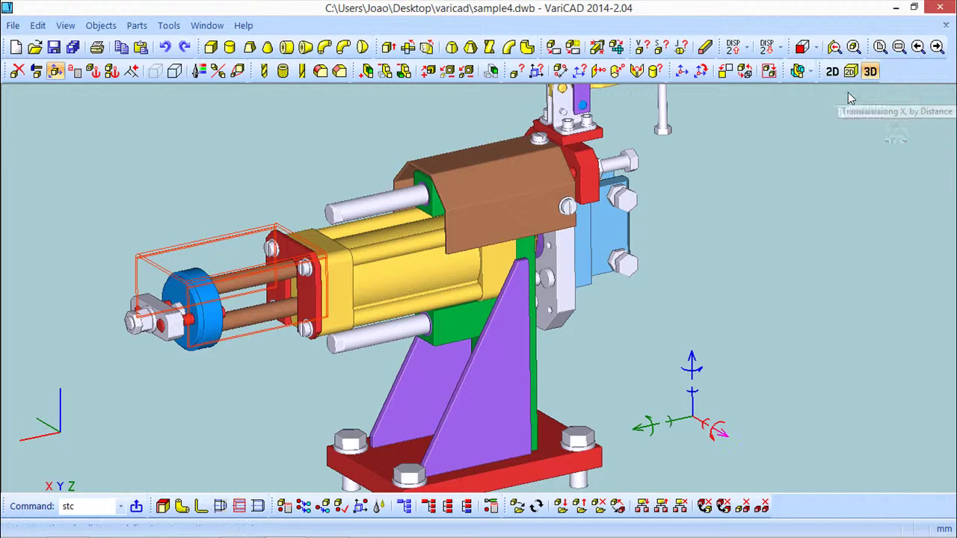
left_click_drag(832, 15, 801, 107)
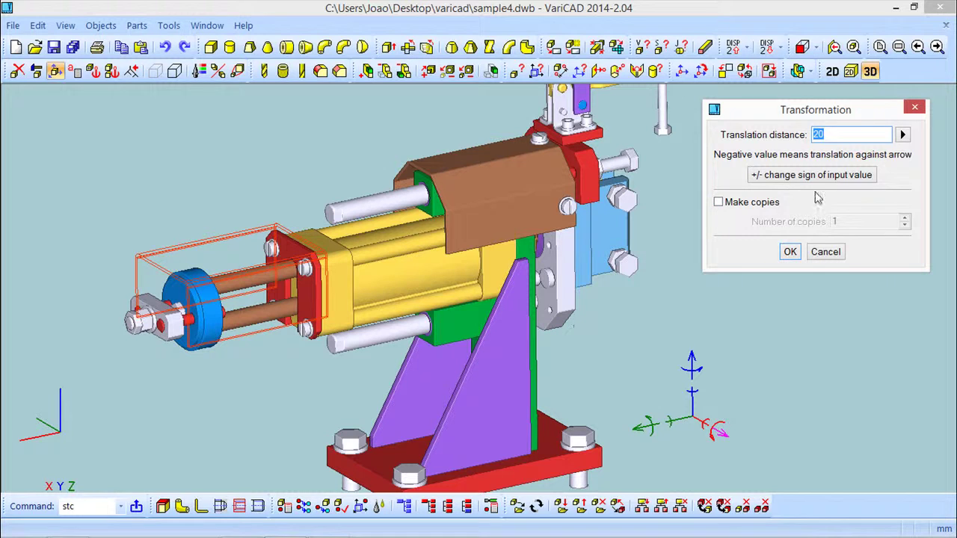
type("100")
left_click(794, 178)
middle_click_drag(770, 392, 760, 417)
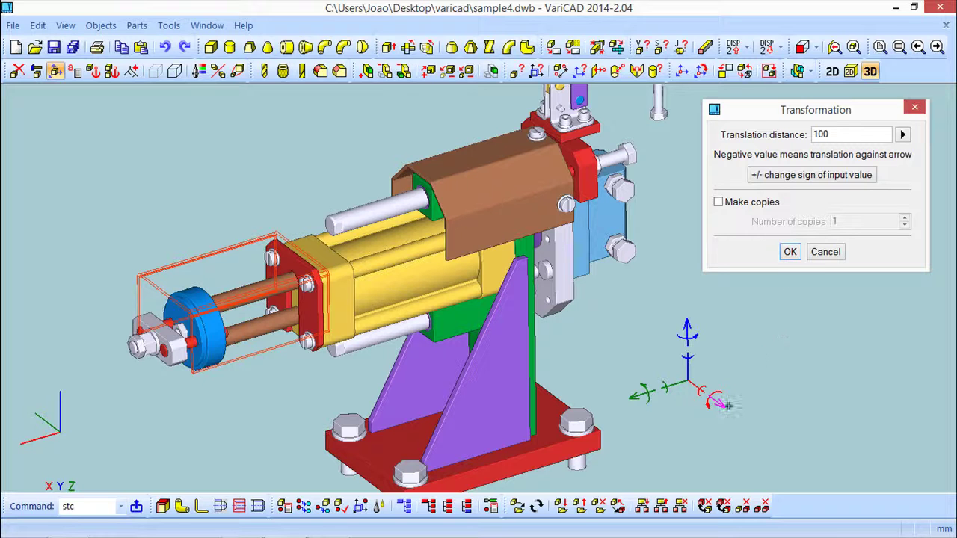
left_click(792, 251)
middle_click_drag(499, 379, 530, 387)
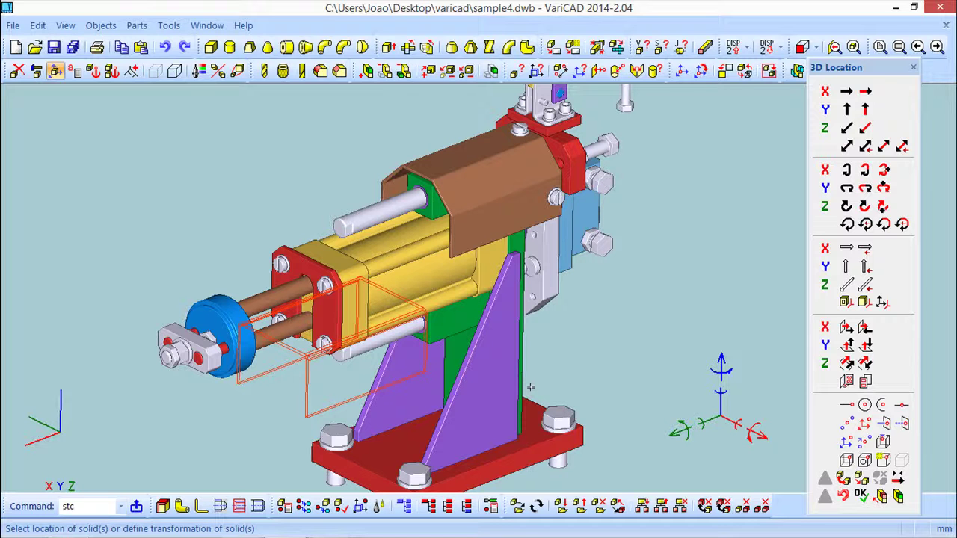
Step: Translate the cover -100 mm along X back to the cylinder's end
left_click(760, 433)
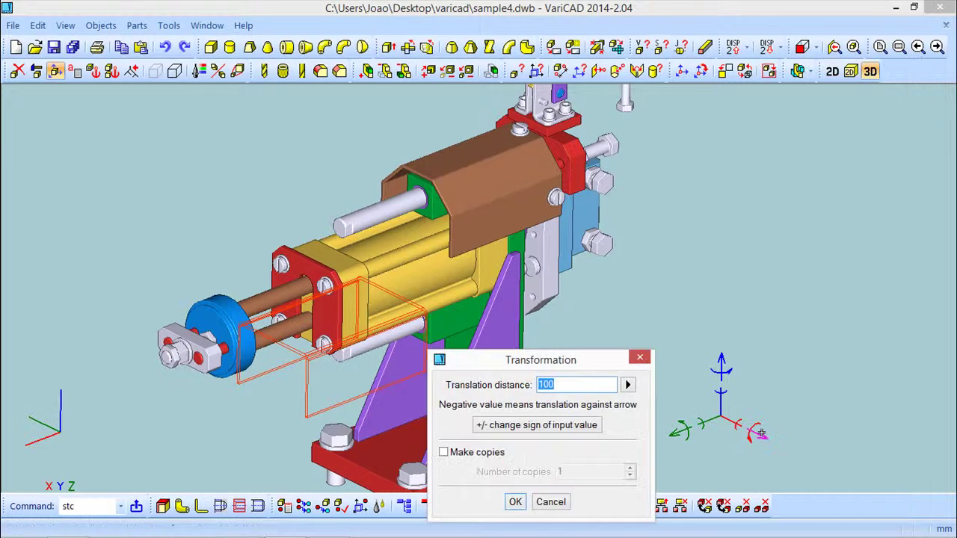
left_click(588, 425)
left_click(523, 504)
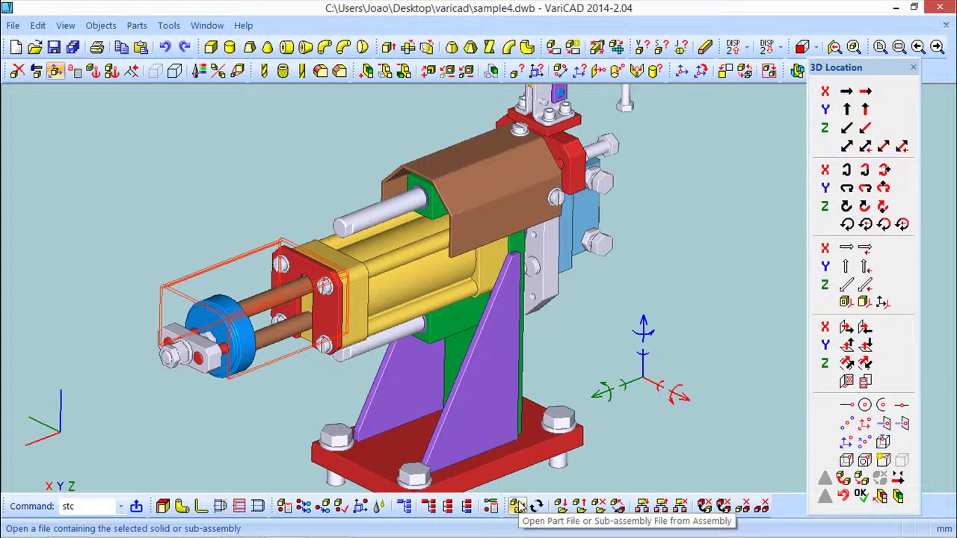
Step: Shift the cover 20 mm along a vector from a point on the green block to the yellow block
left_click(847, 148)
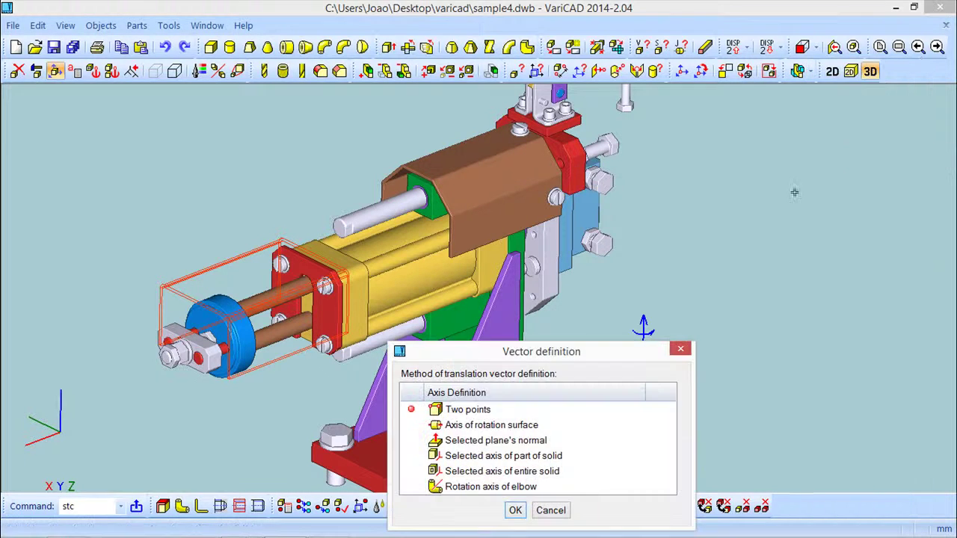
left_click_drag(589, 353, 833, 117)
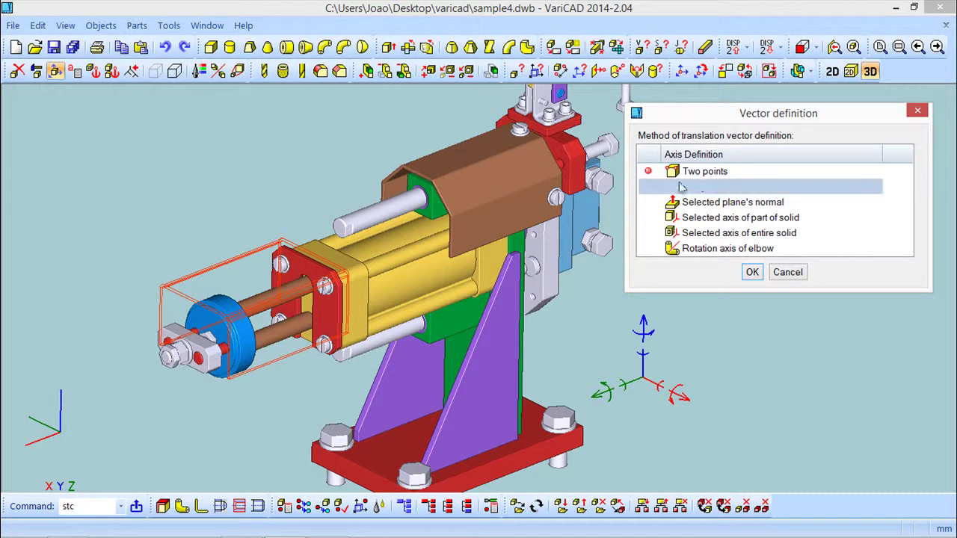
double_click(699, 171)
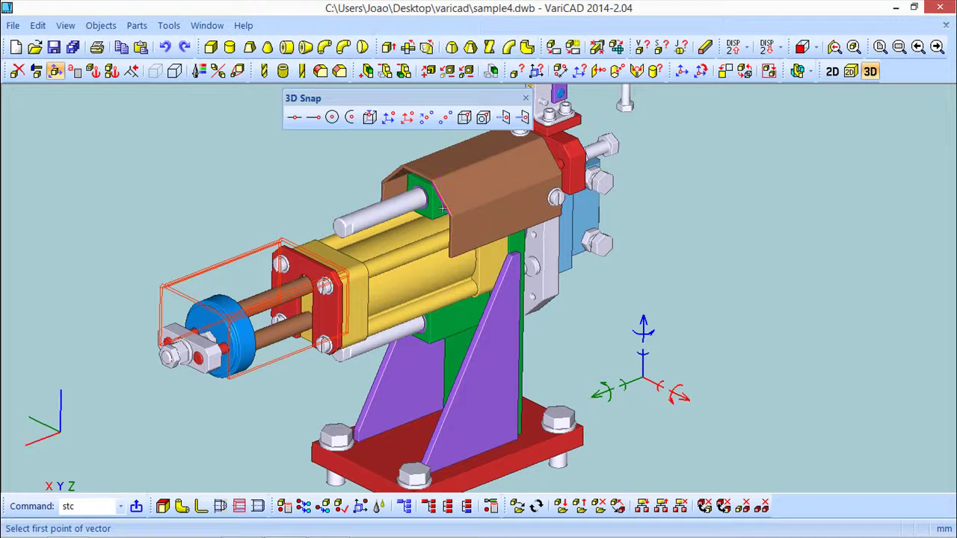
left_click(433, 182)
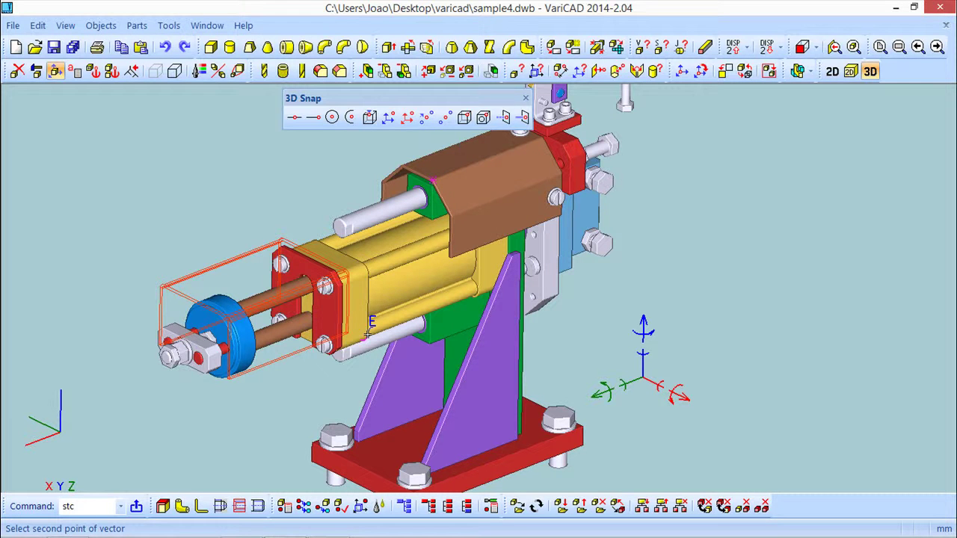
left_click(367, 333)
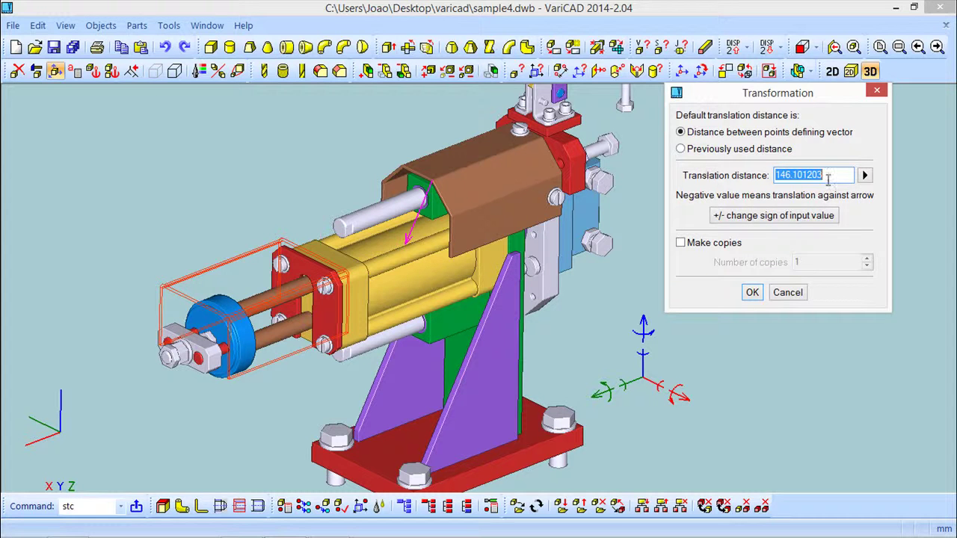
left_click_drag(833, 175, 754, 183)
type("20")
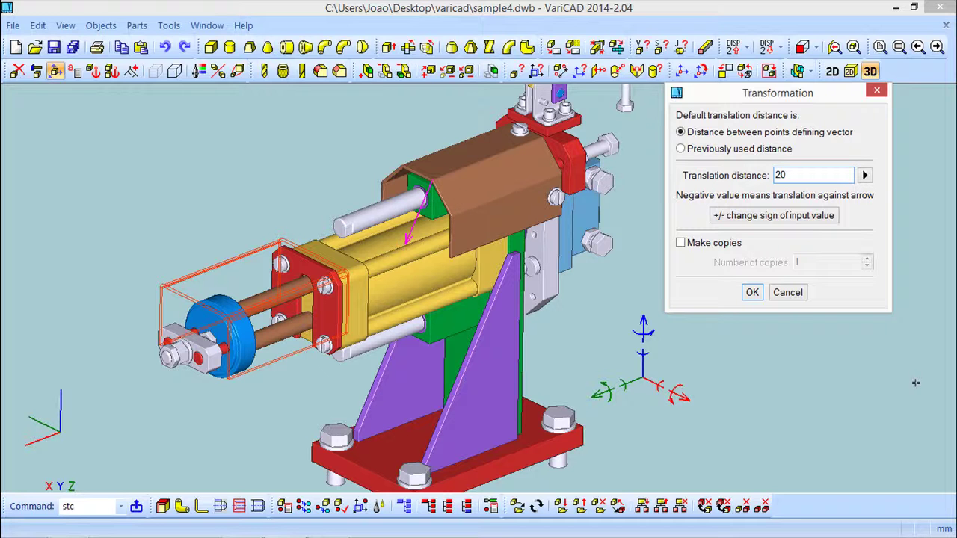
left_click(752, 292)
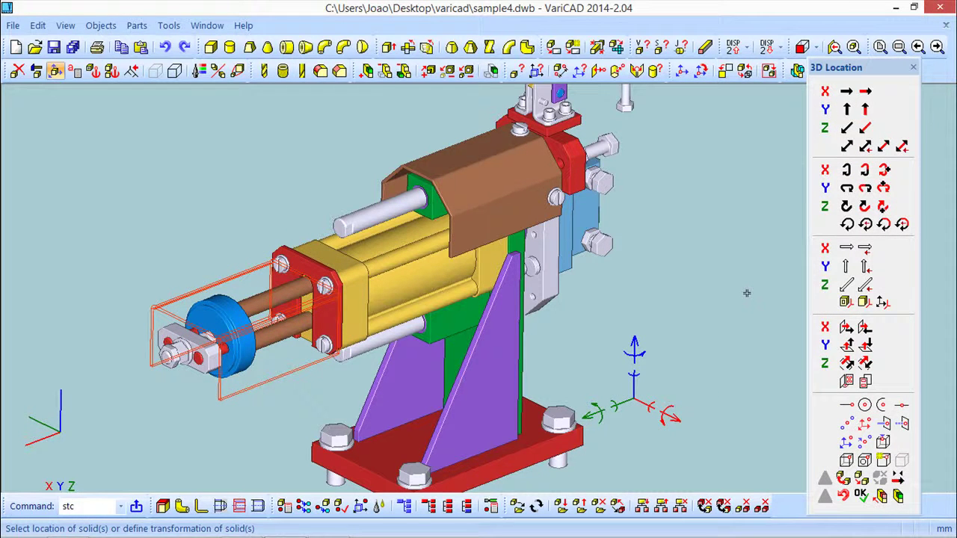
Step: Move the cover 20 mm along the axis of the grey rod
left_click(845, 148)
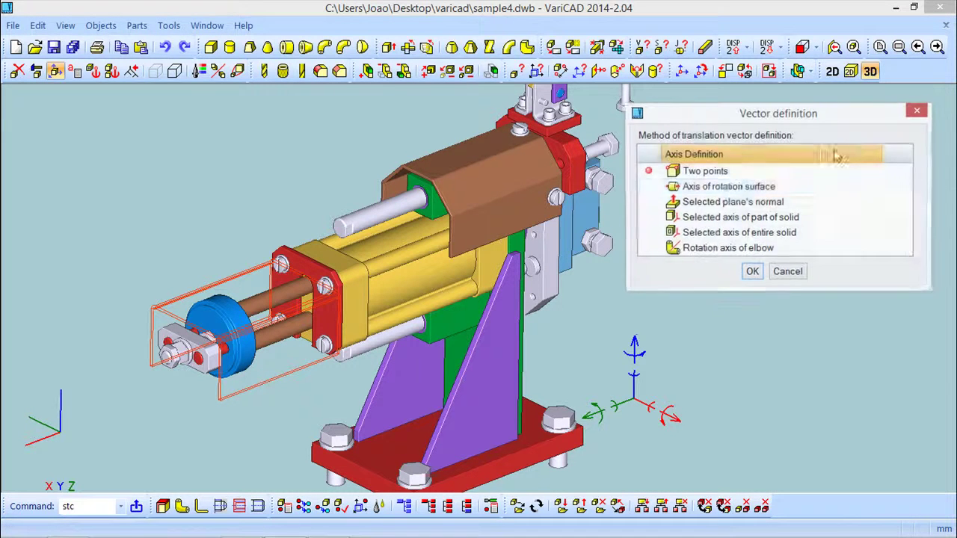
double_click(701, 191)
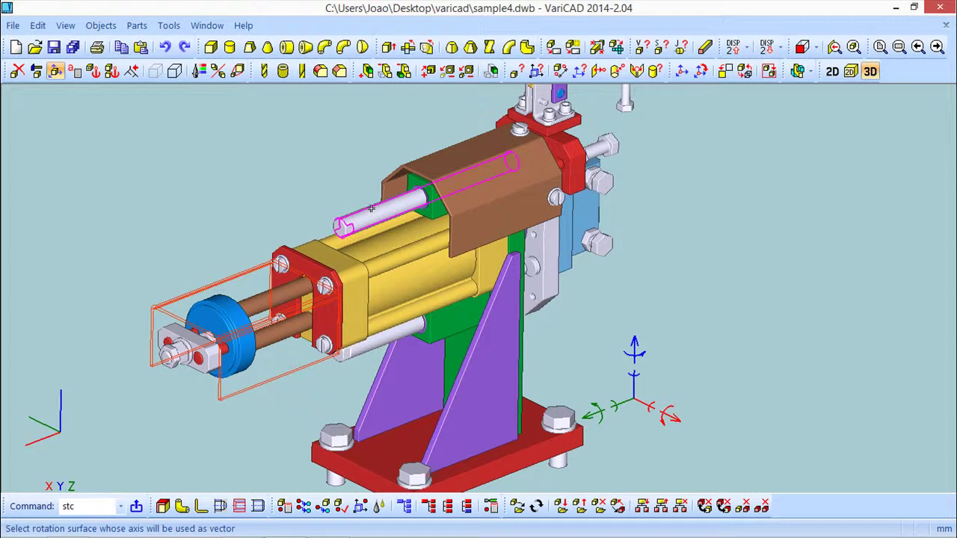
left_click(371, 209)
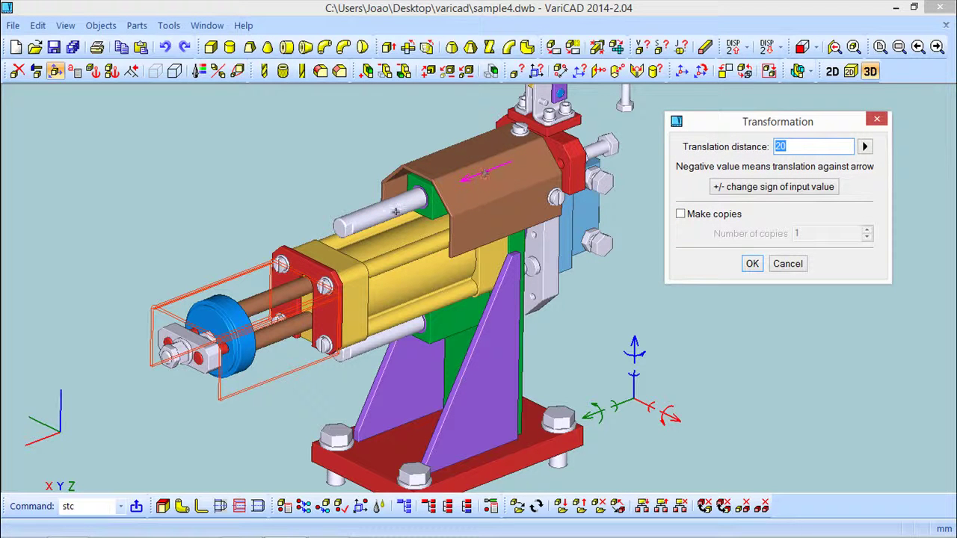
left_click(753, 265)
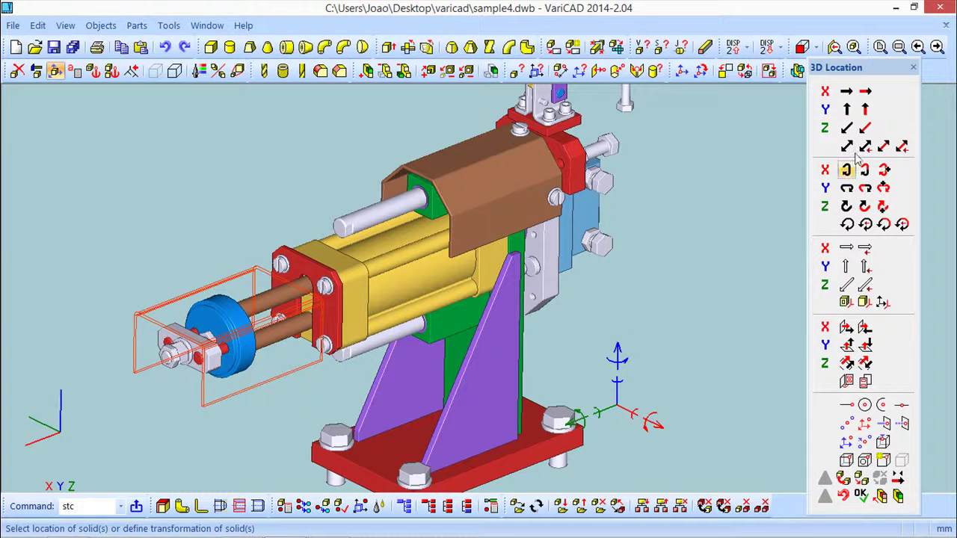
Step: Move the part 20 mm along the normal of the brown plate's top face
left_click(847, 146)
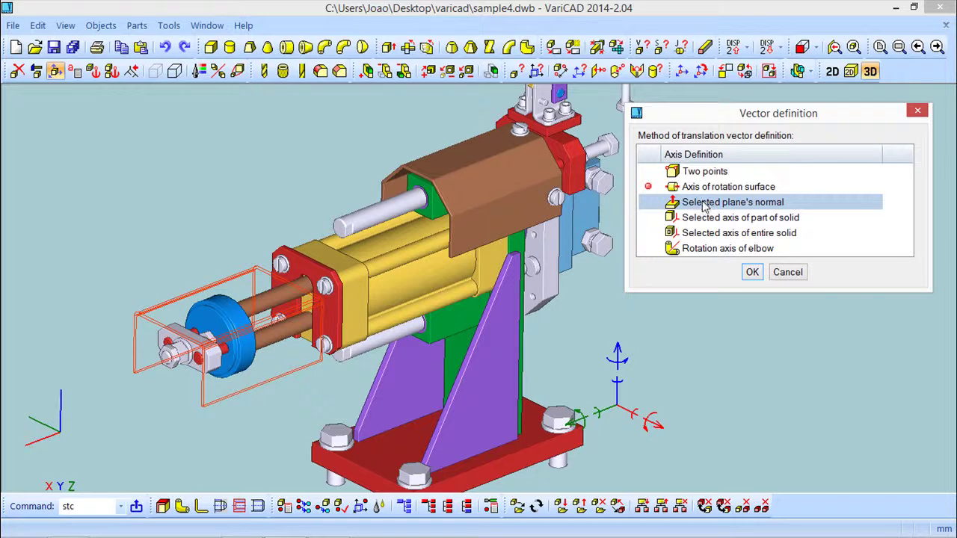
double_click(703, 203)
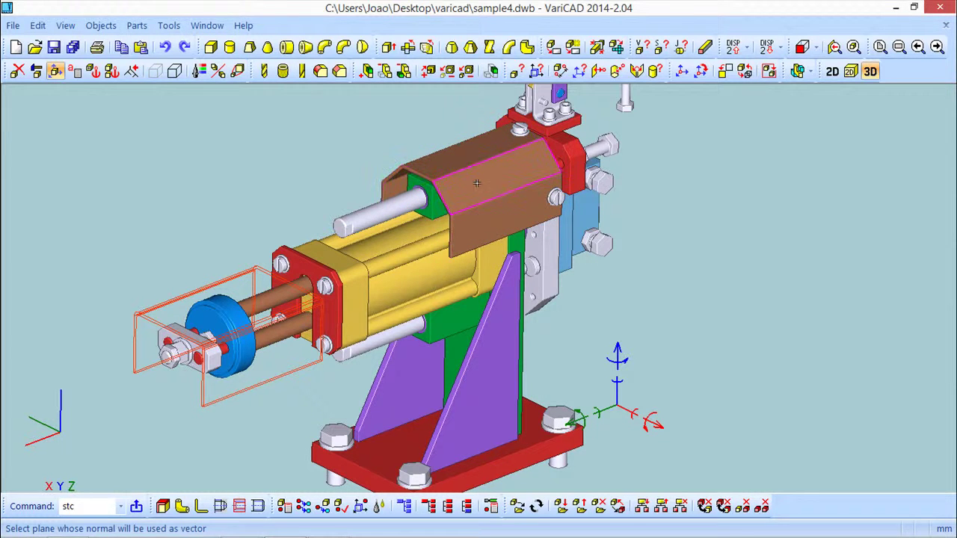
left_click(476, 183)
middle_click_drag(520, 244, 458, 249)
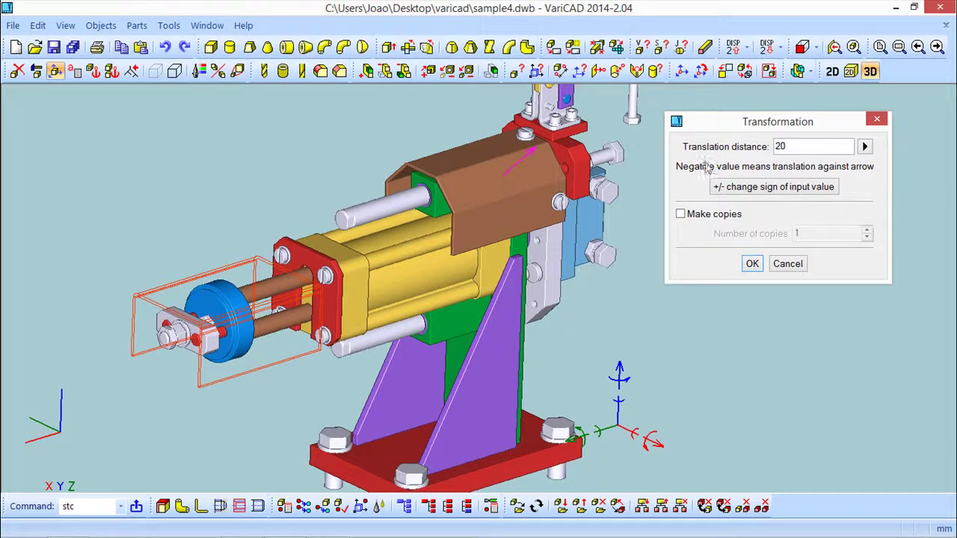
left_click(753, 263)
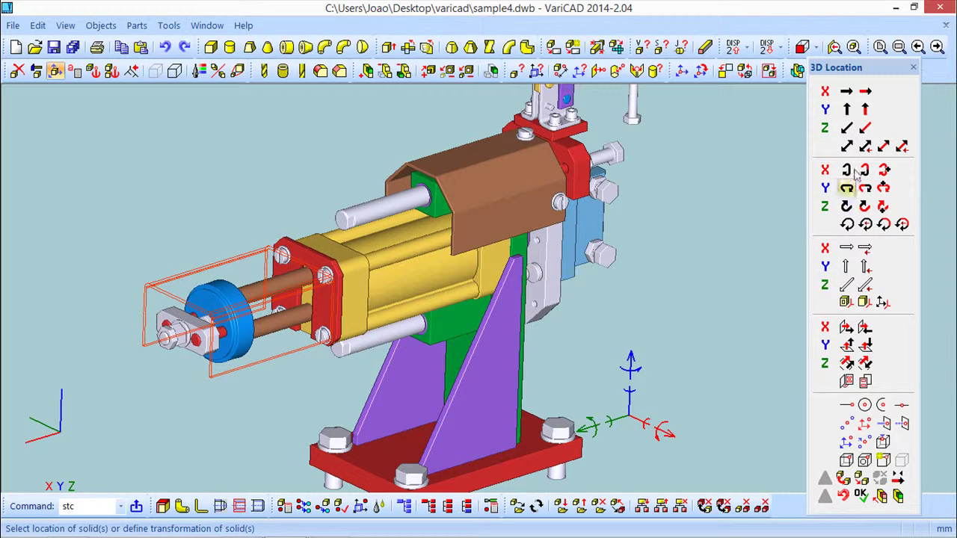
Step: Set the move direction to the lever knob's Z axis, keeping the 20 mm distance
left_click(865, 145)
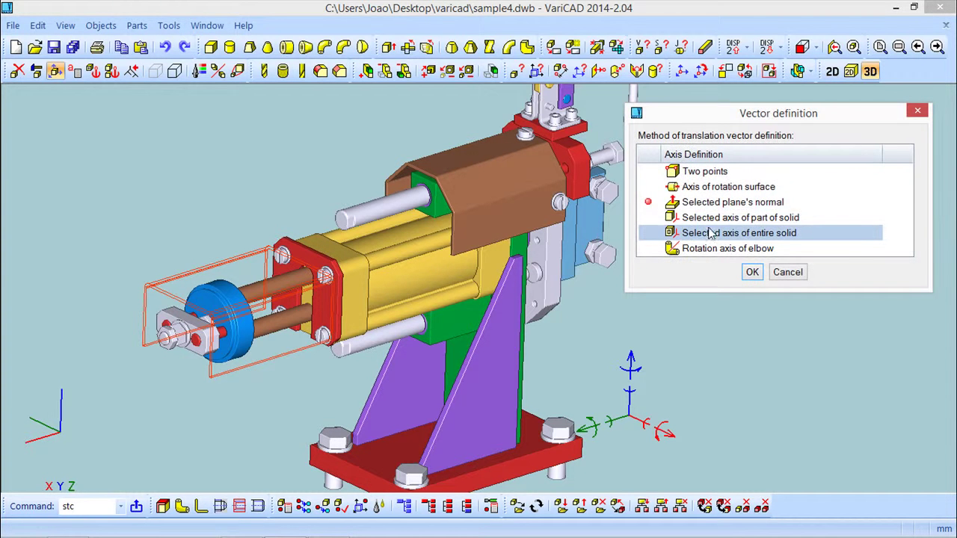
double_click(768, 218)
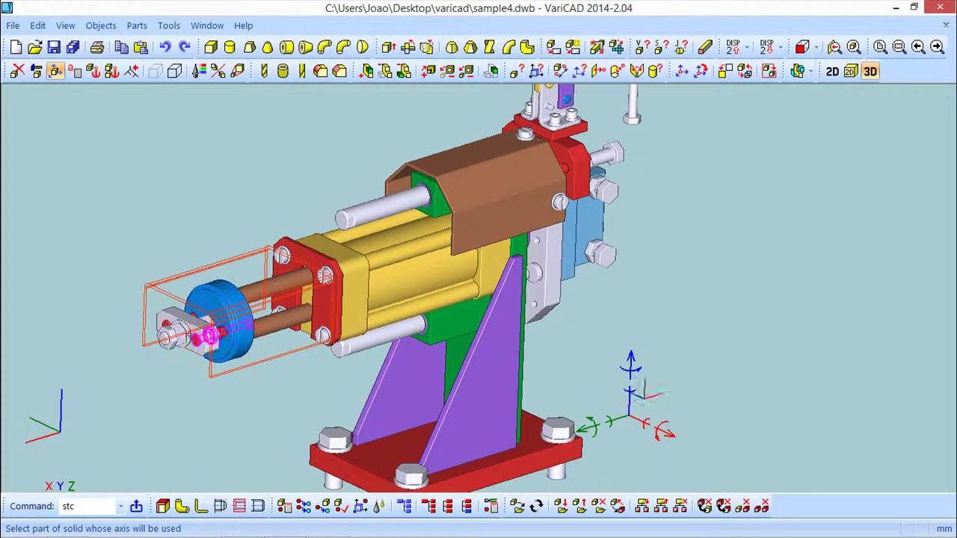
middle_click_drag(724, 249, 592, 277)
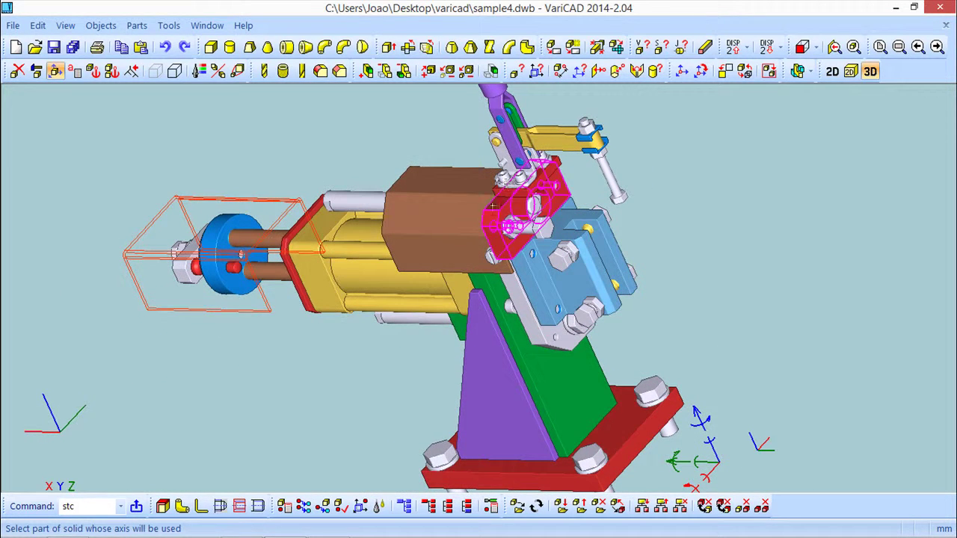
middle_click_drag(679, 207, 499, 221)
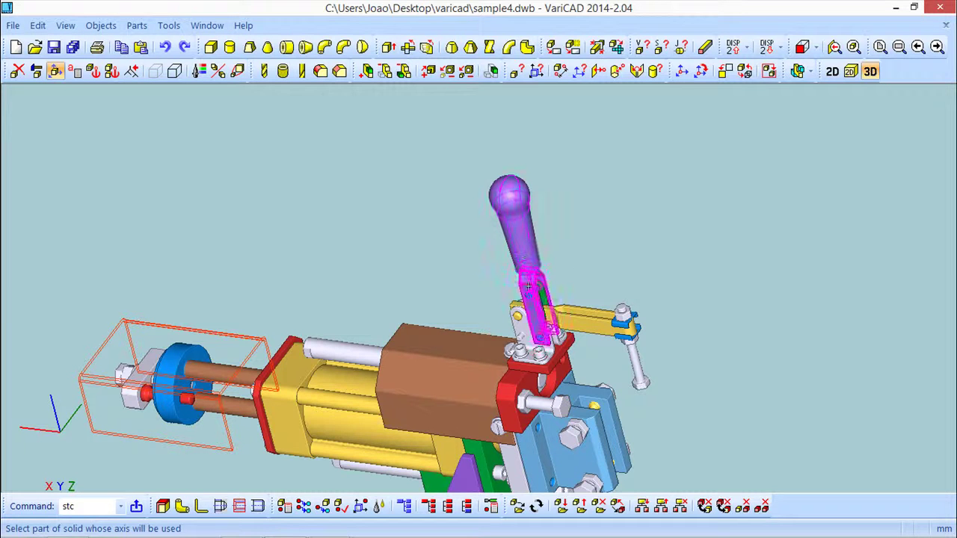
left_click(505, 188)
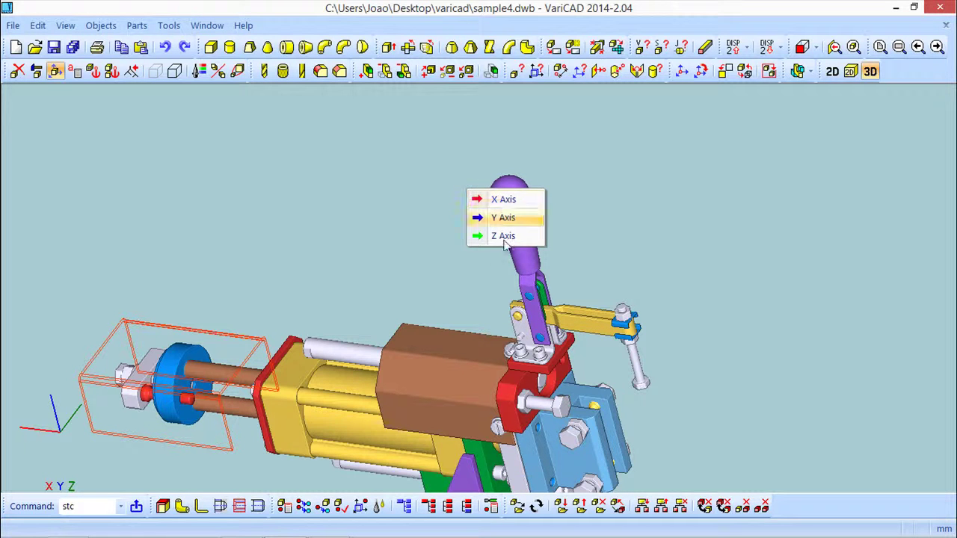
left_click(506, 236)
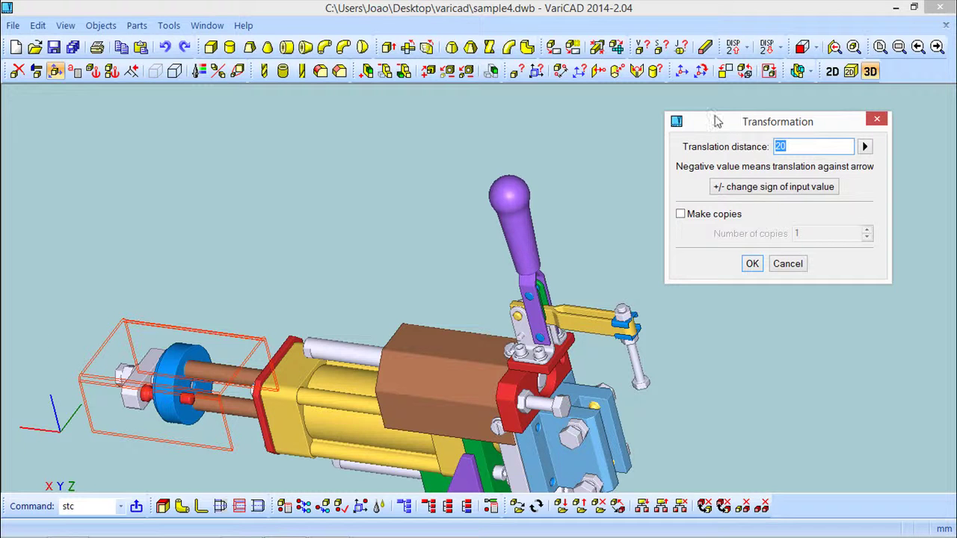
Step: Apply 20 mm along the knob's Z axis, then 20 mm along the lever's Y axis
left_click(752, 264)
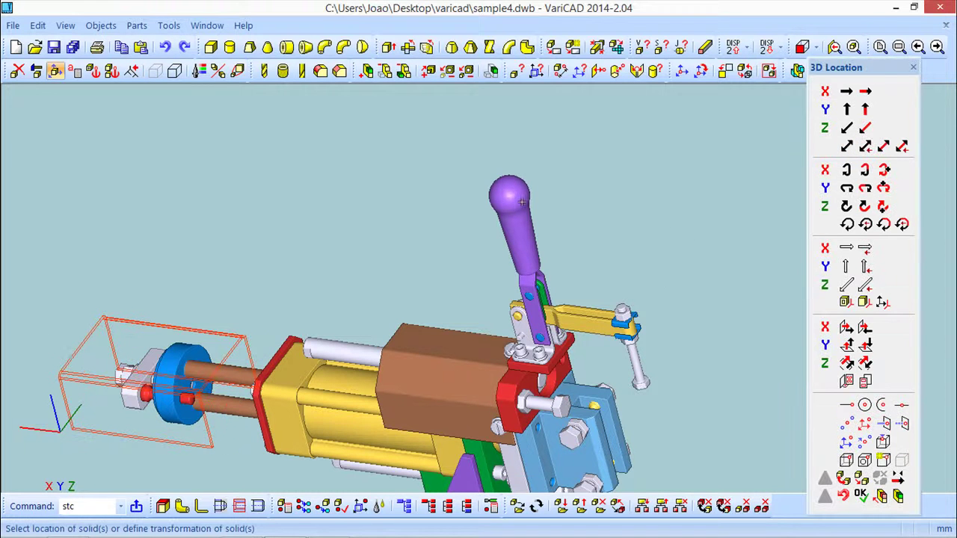
left_click(847, 148)
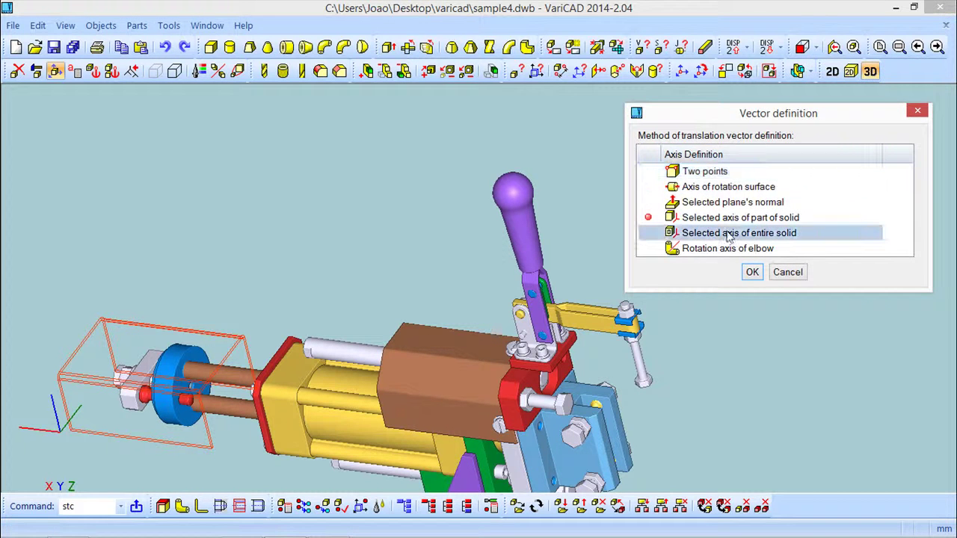
double_click(714, 234)
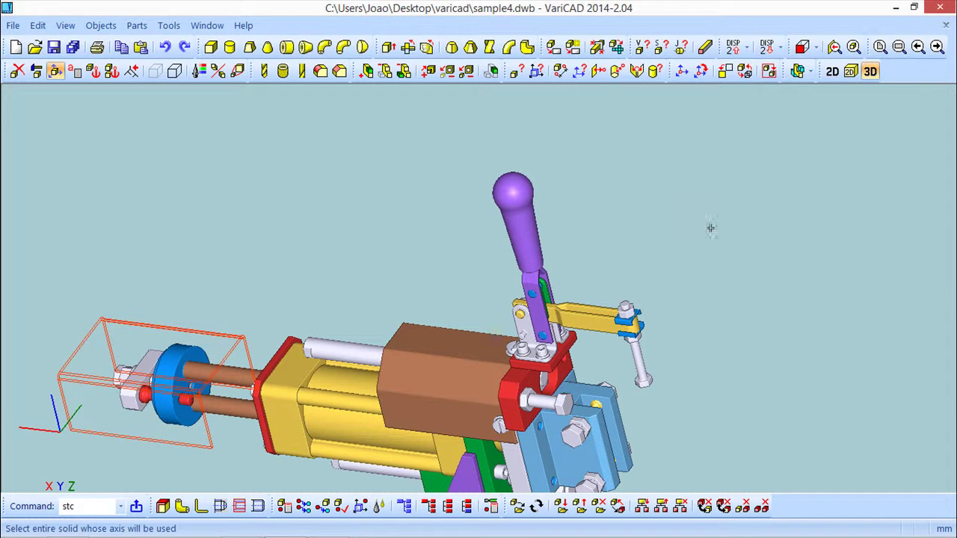
left_click(529, 222)
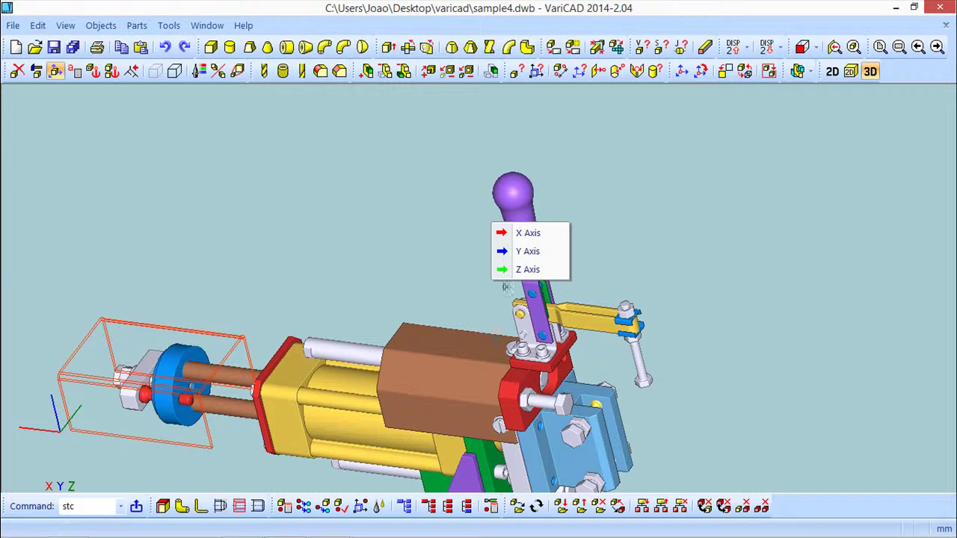
left_click(526, 252)
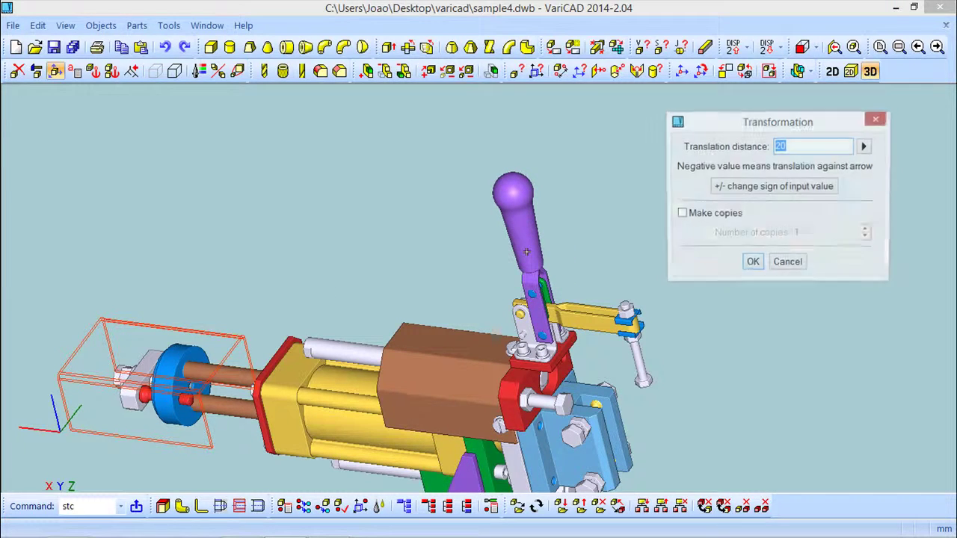
left_click(752, 259)
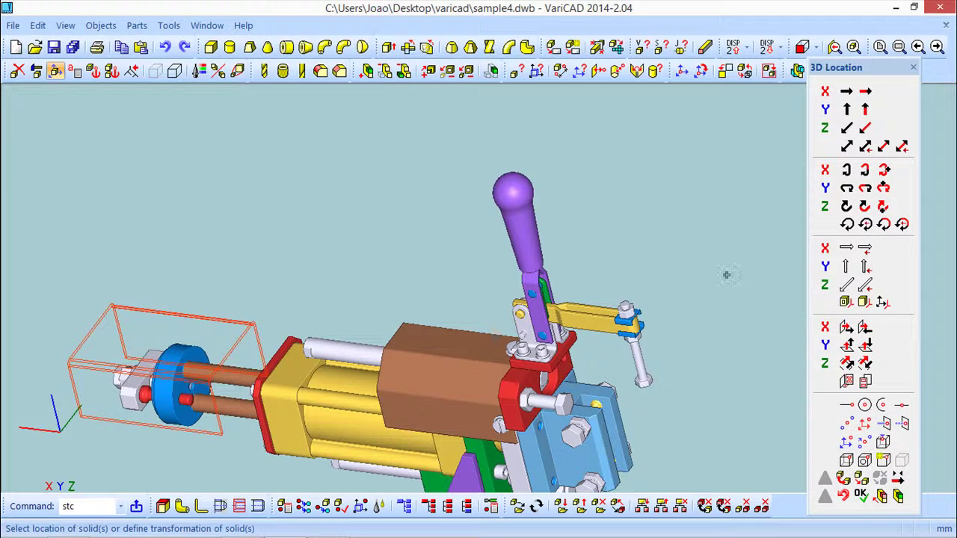
Step: Choose an elbow's rotation axis as the direction and orbit to an upright side view
left_click(846, 146)
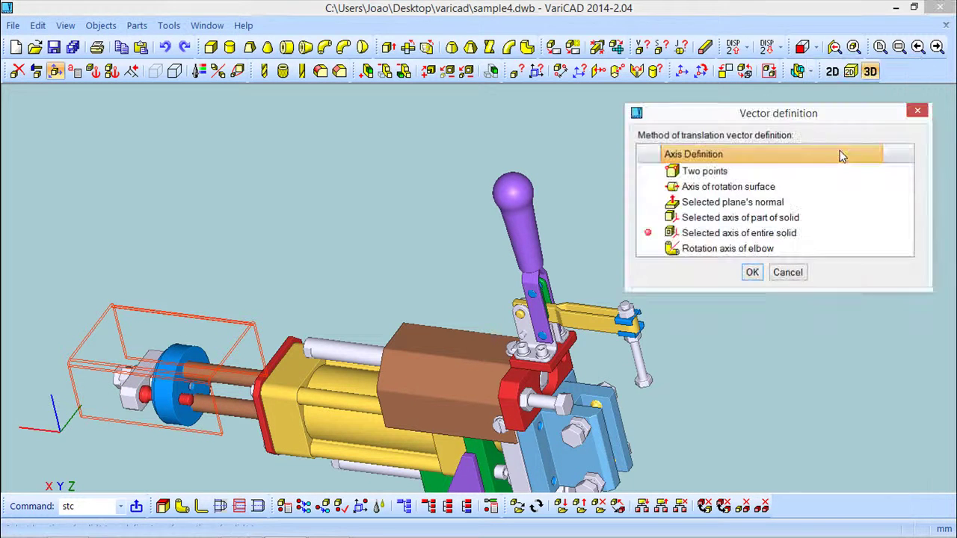
double_click(718, 249)
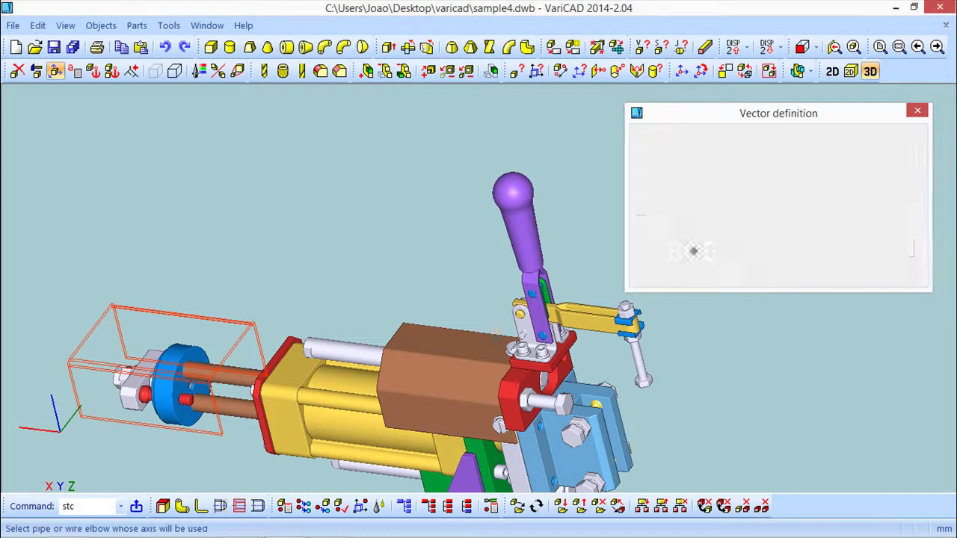
scroll(509, 299, "down", 3)
middle_click_drag(505, 296, 539, 335)
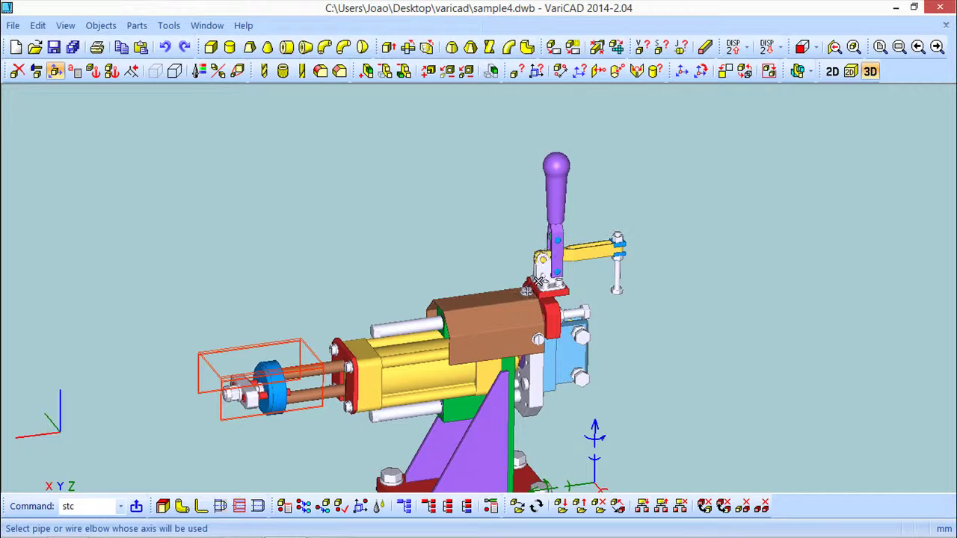
middle_click_drag(613, 321, 419, 335)
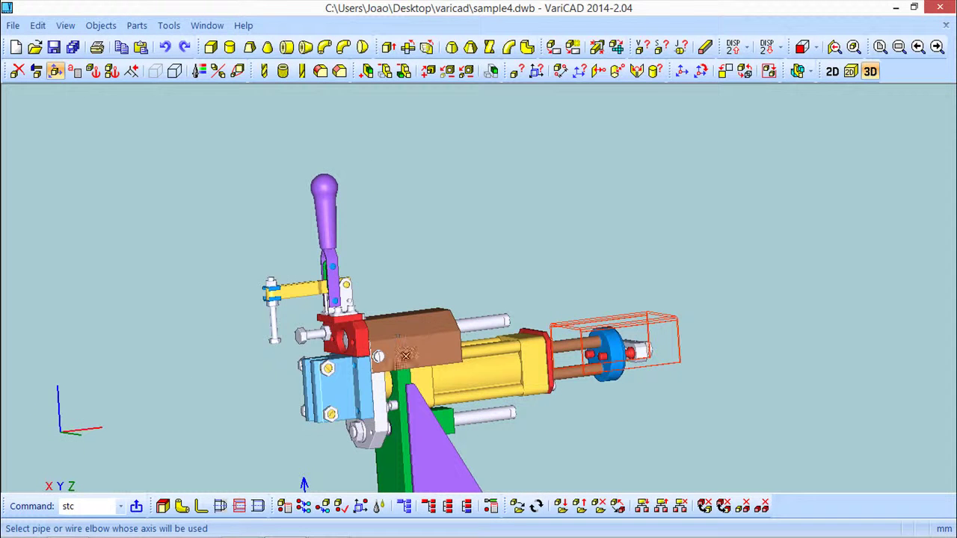
middle_click_drag(484, 368, 489, 187, "shift")
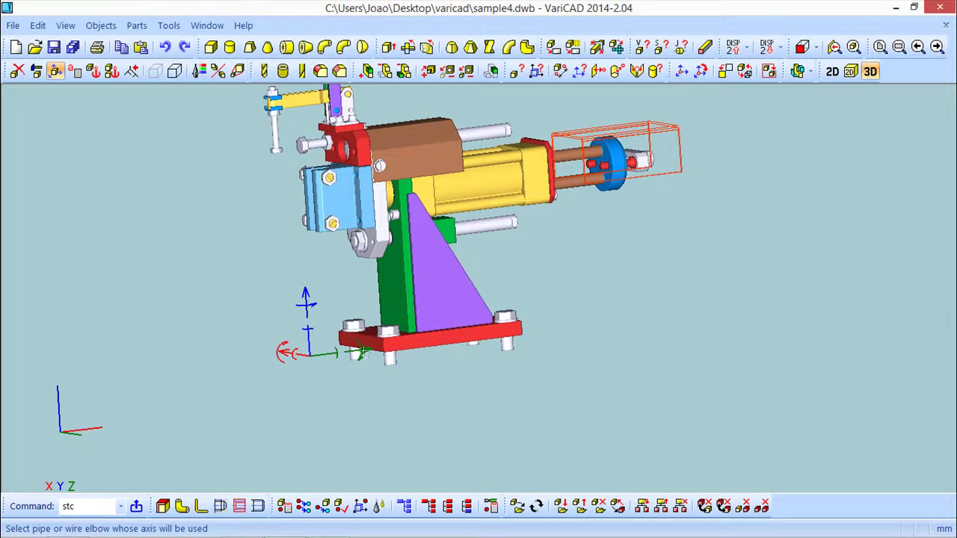
middle_click_drag(571, 314, 660, 235)
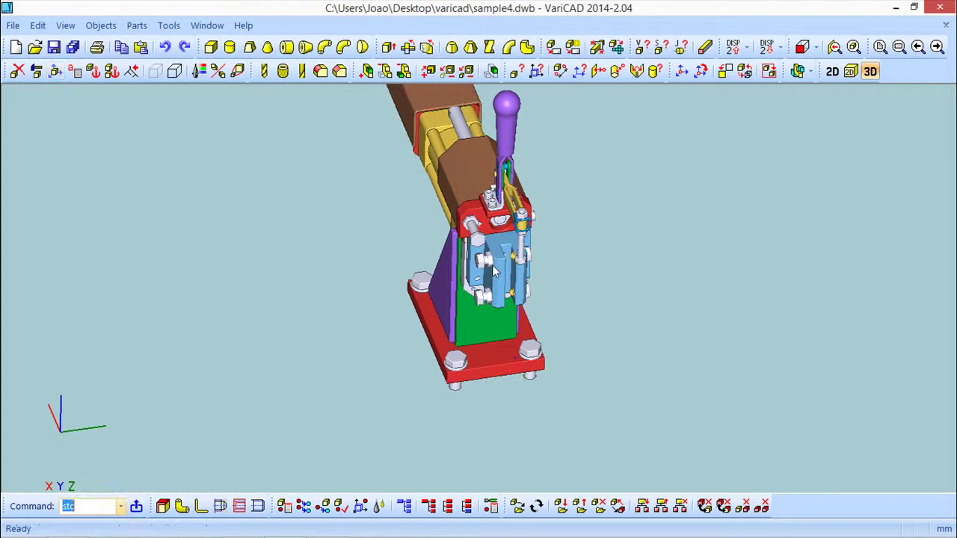
middle_click_drag(591, 367, 524, 224)
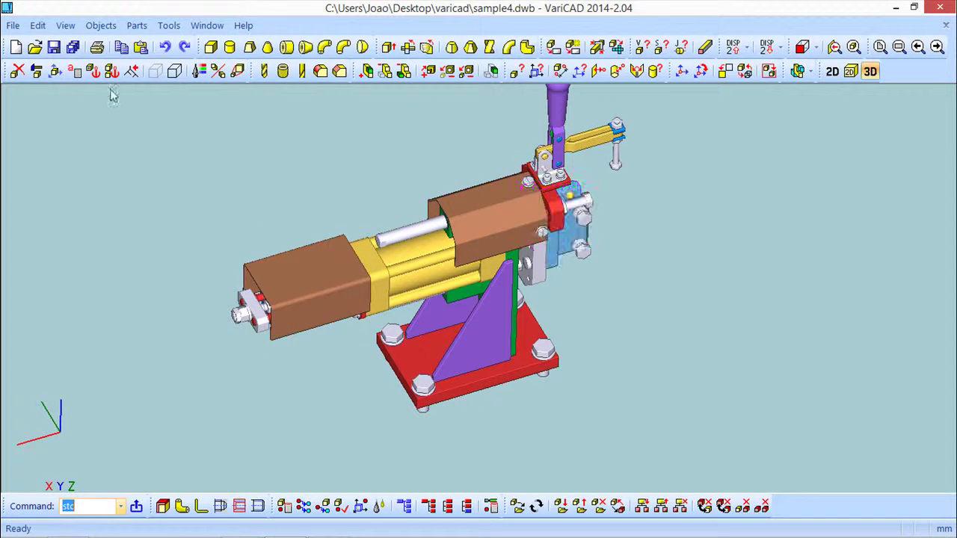
Step: Start Transformations on the brown guard box, then cancel the Translation by Distance dialog
left_click(55, 71)
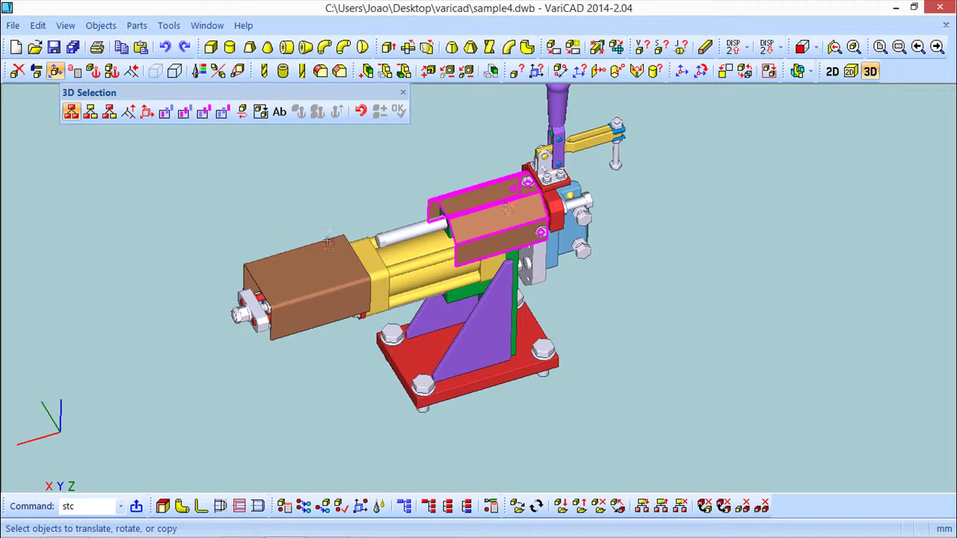
left_click(311, 267)
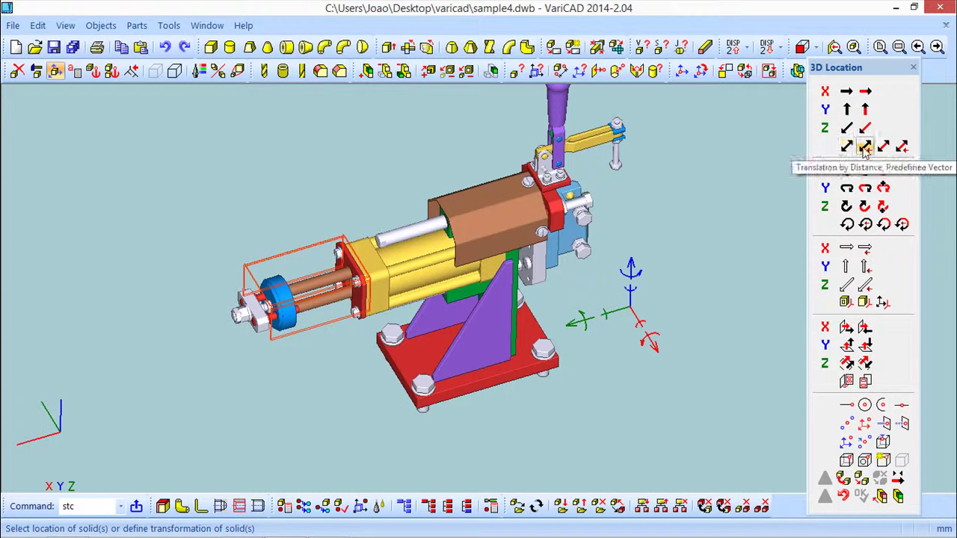
left_click(865, 148)
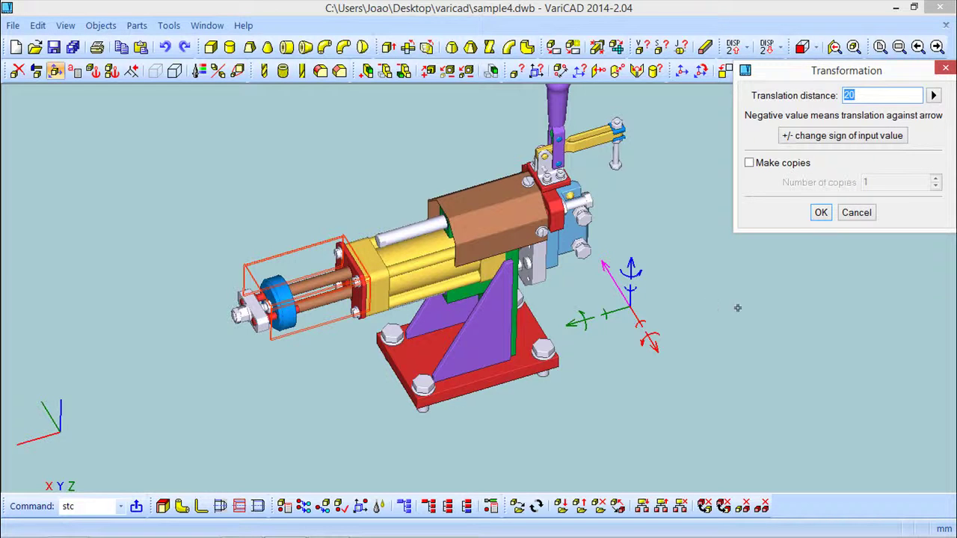
left_click(858, 217)
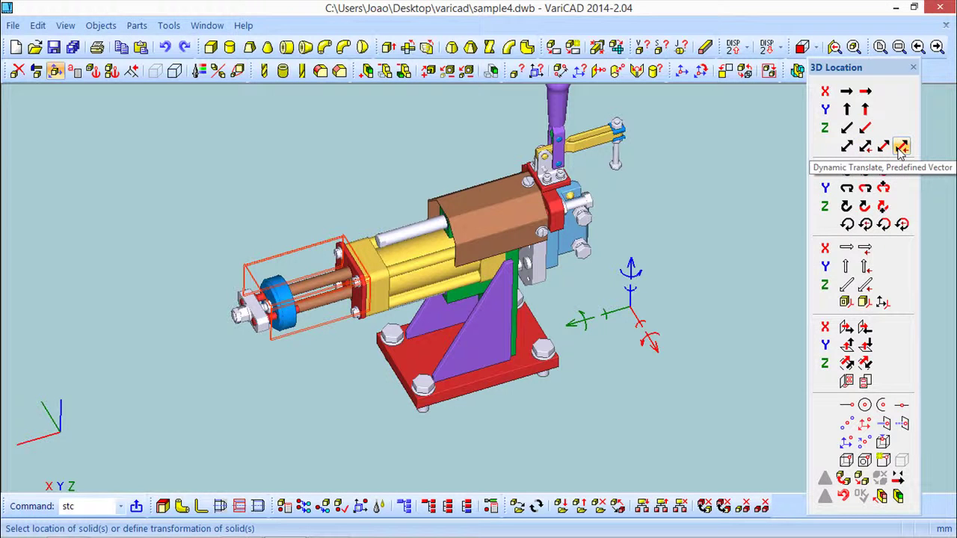
Step: Drag the brown guard box 150 units back along X, with 10 mm dragging increments enabled
left_click(865, 91)
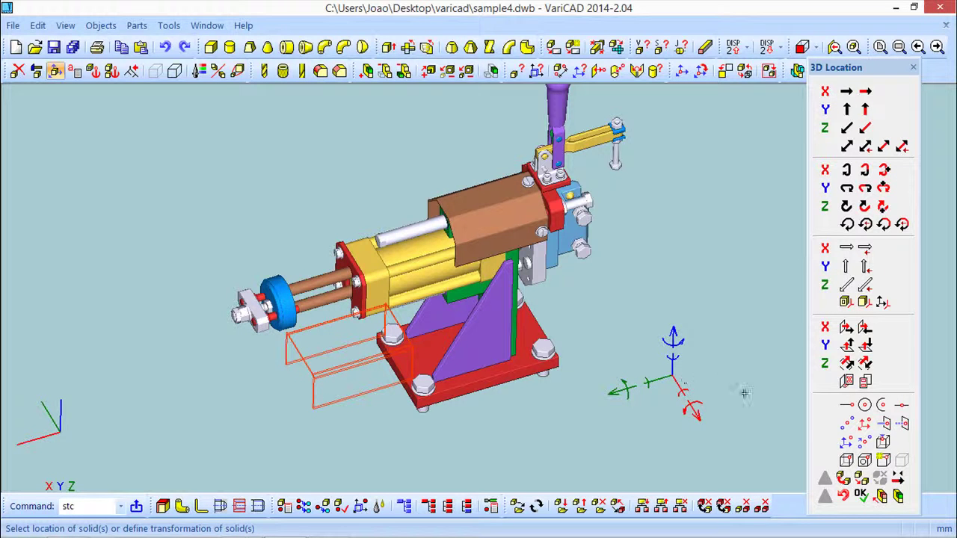
left_click(898, 479)
left_click_drag(754, 47, 679, 115)
left_click(865, 90)
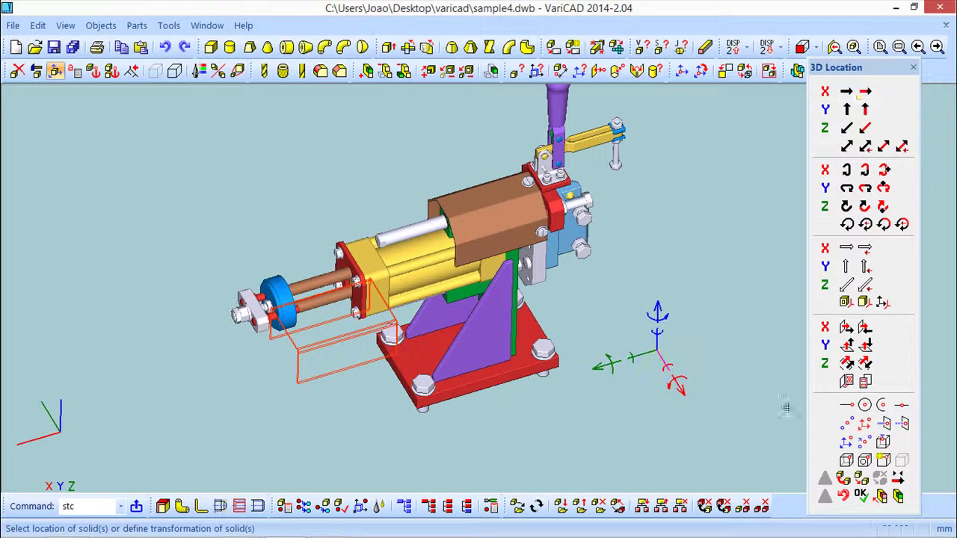
Step: Change the dragging translation step from 10 to 1
left_click(898, 478)
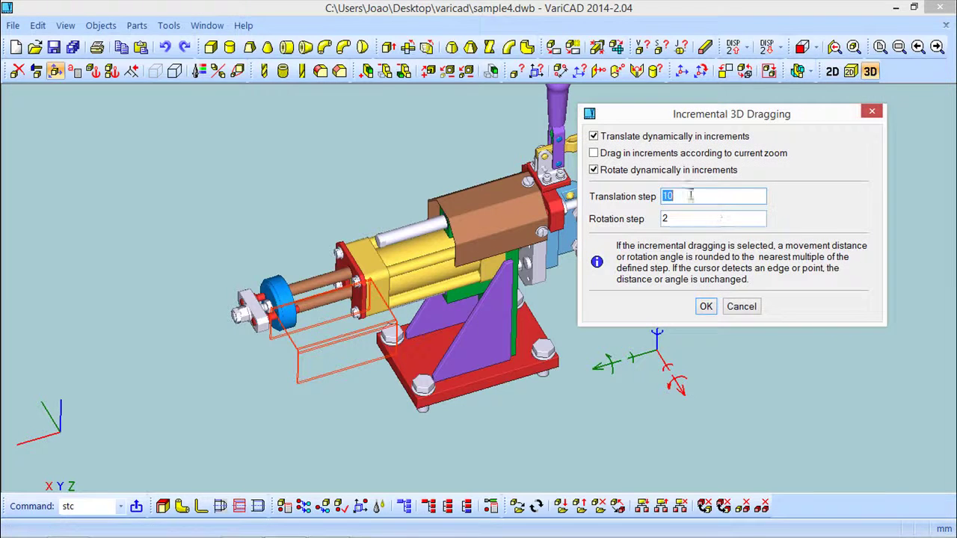
type("1")
left_click(705, 307)
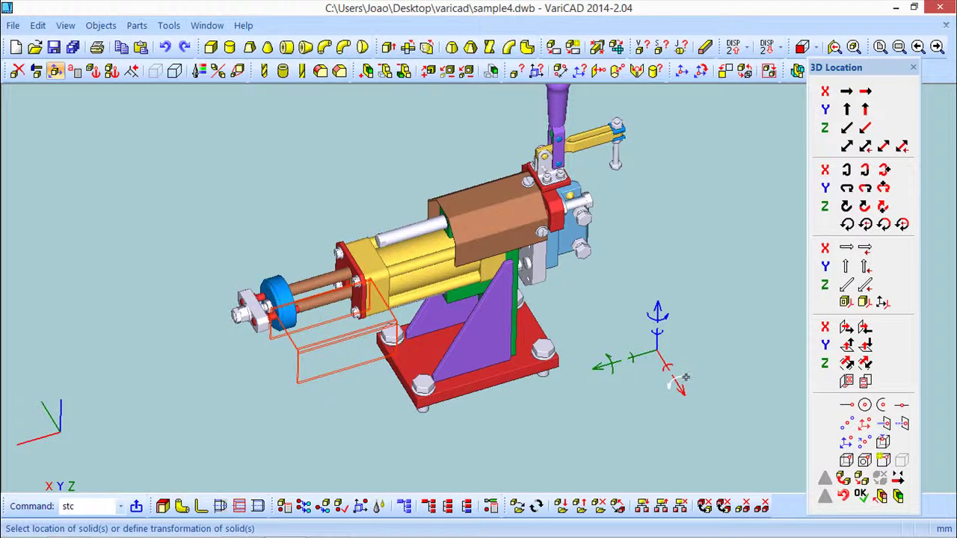
Step: Rotate the loose part 45° about X, then turn the view around the assembly
left_click(846, 172)
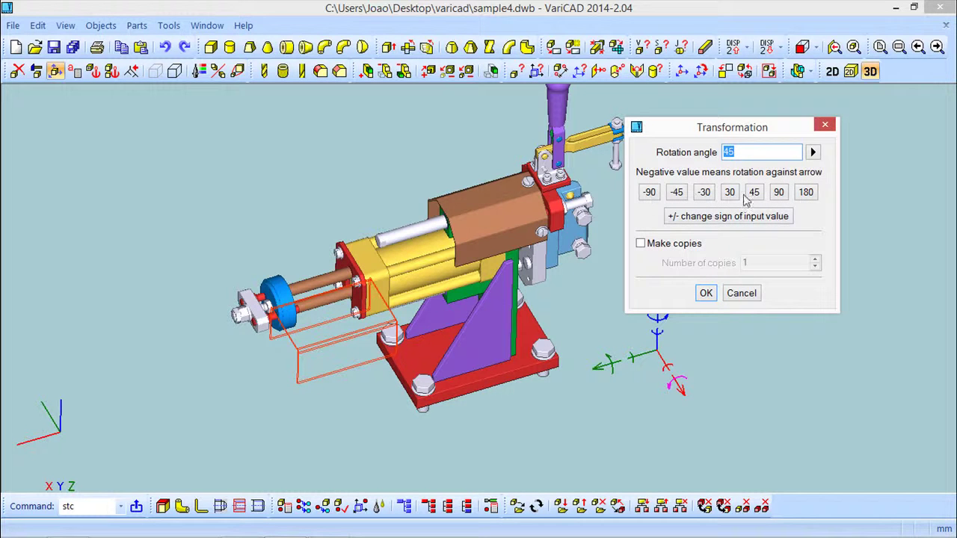
left_click(705, 293)
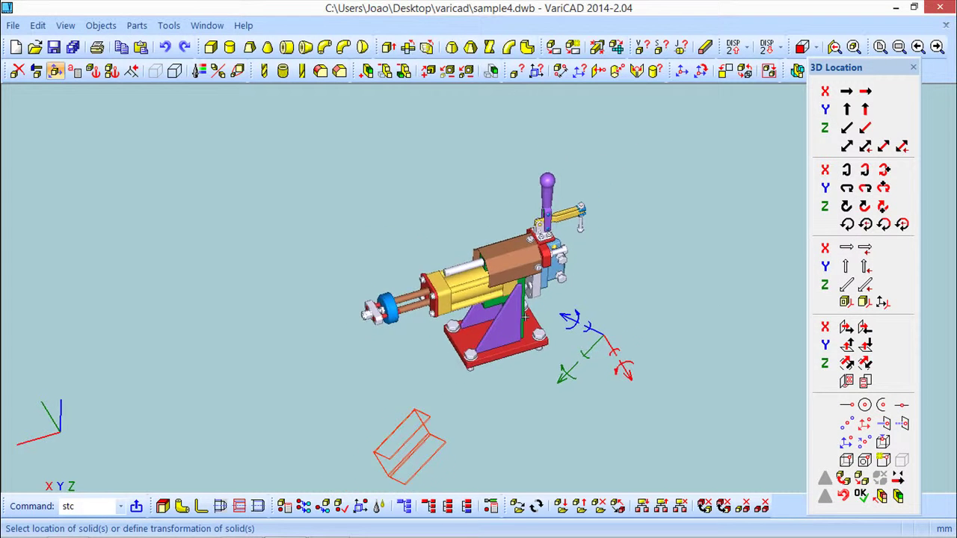
key("Left")
key("Left")
key("Left")
key("Left")
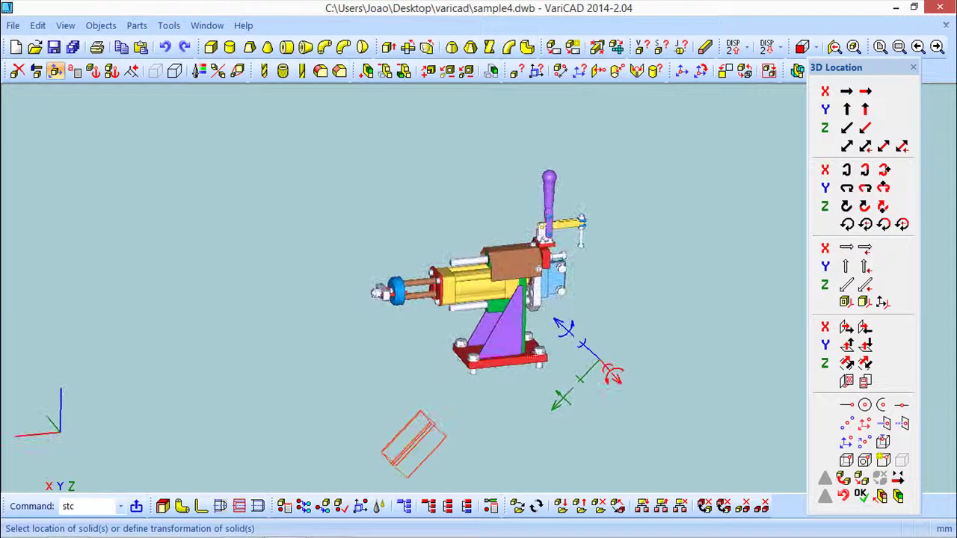
key("Left")
key("Left")
key("Left")
key("Left")
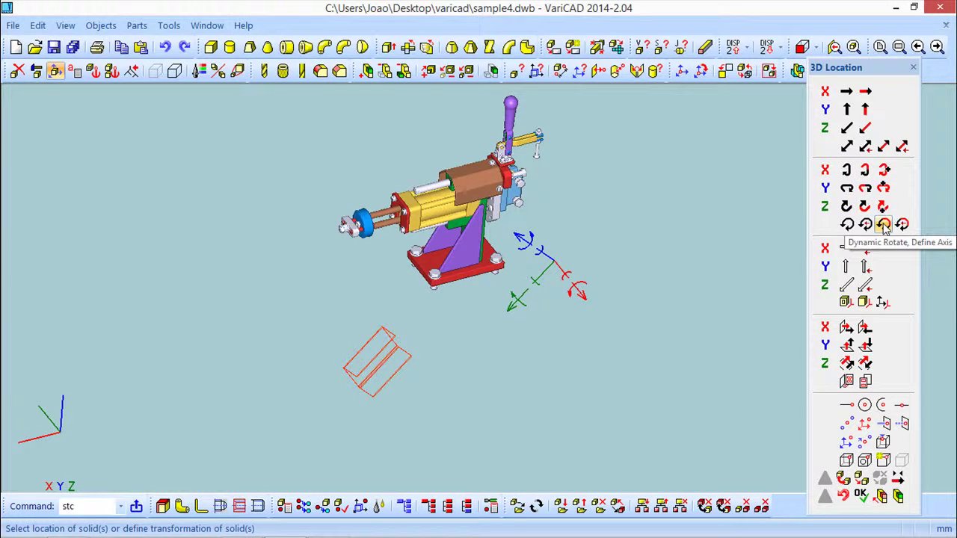
Step: Dynamically rotate the loose part about Y around the bolt and place it on the cylinder's left end
left_click(903, 228)
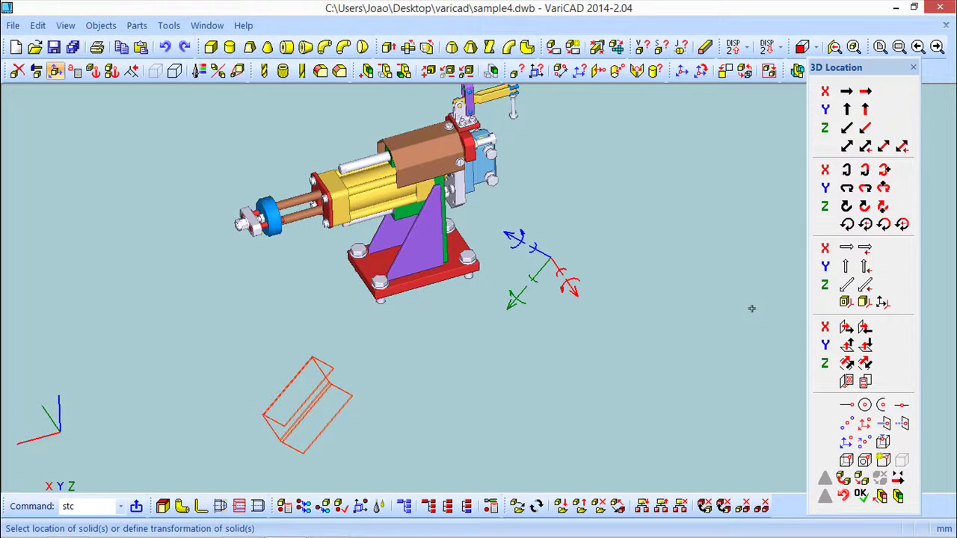
left_click(865, 189)
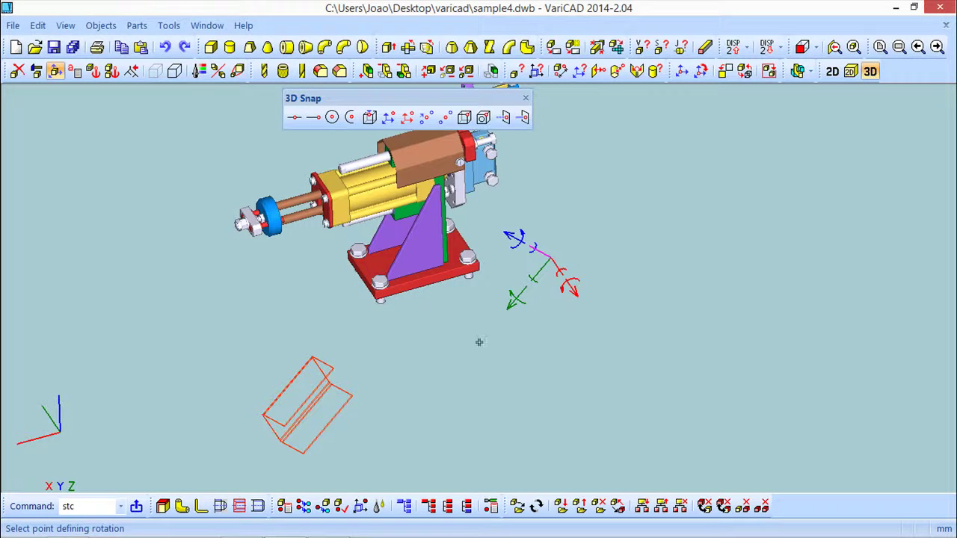
left_click(476, 261)
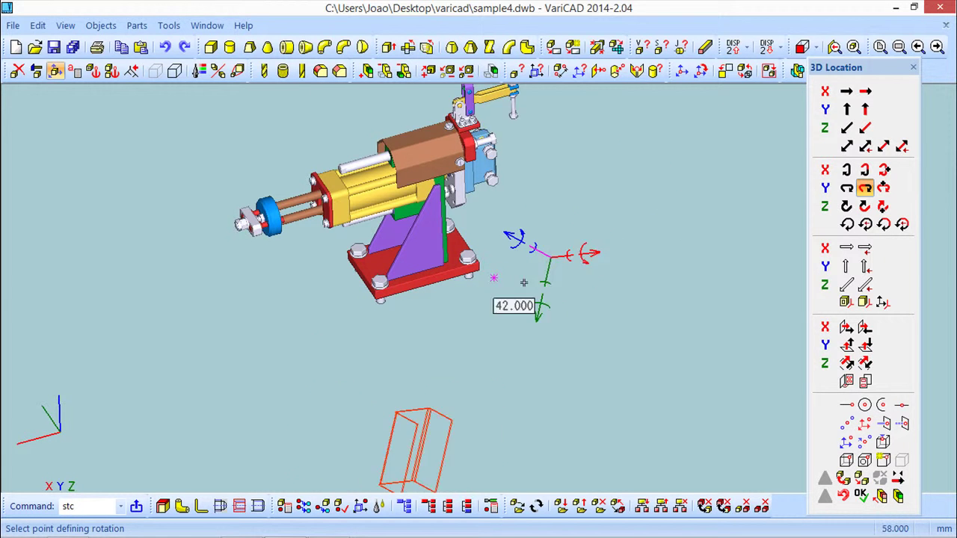
left_click(587, 256)
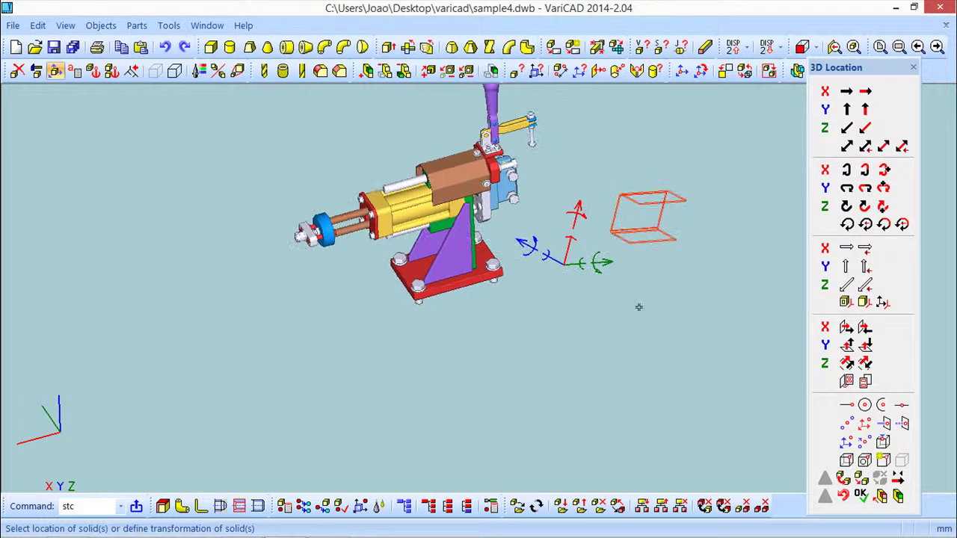
mouse_move(642, 338)
middle_mouse_down()
mouse_move(662, 294)
mouse_move(688, 301)
mouse_move(638, 301)
mouse_move(645, 315)
mouse_move(665, 314)
mouse_move(656, 307)
middle_mouse_up()
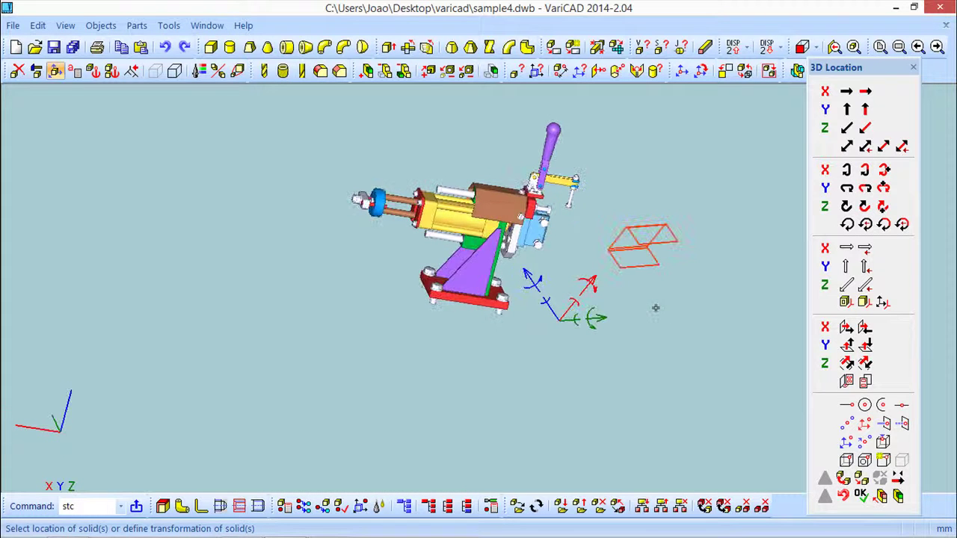
left_click(655, 312)
middle_click_drag(467, 299, 423, 314)
Step: Zoom in and select the brown housing above the cylinder for Translate/Rotate
scroll(421, 322, "up", 5)
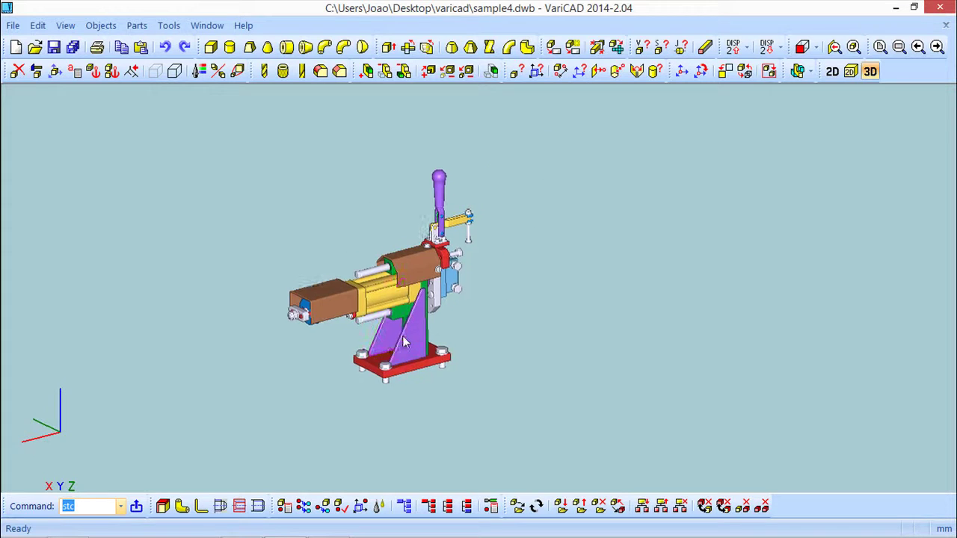
scroll(449, 310, "up", 1)
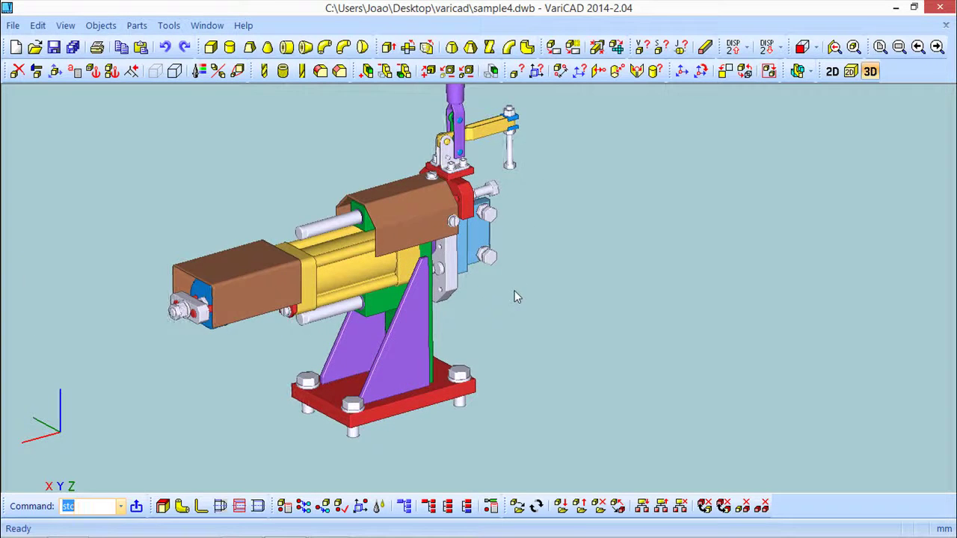
scroll(512, 289, "up", 3)
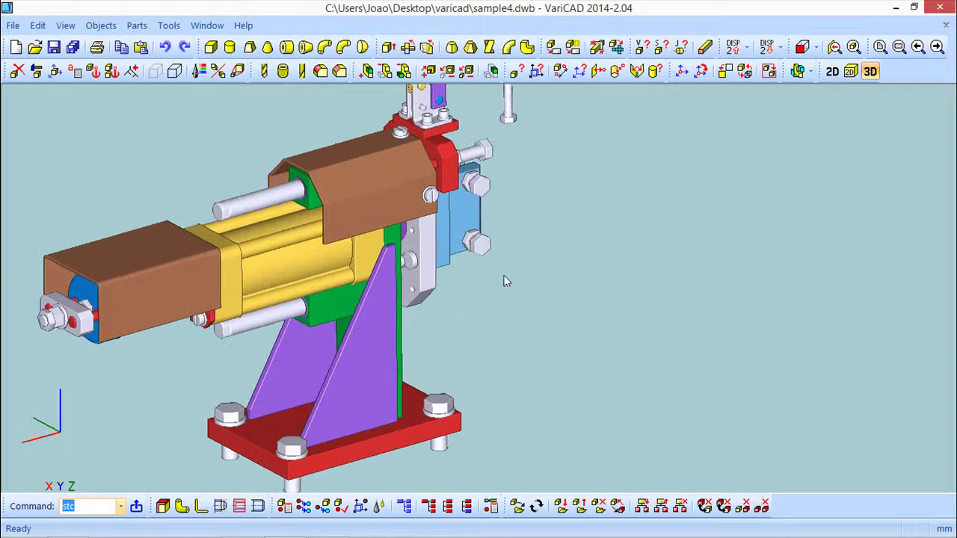
left_click(54, 70)
left_click(378, 170)
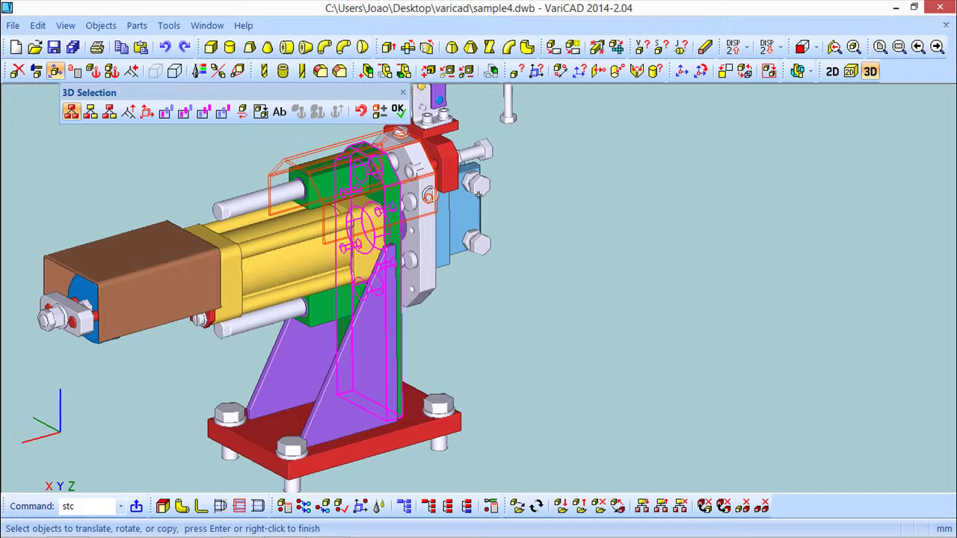
right_click(379, 127)
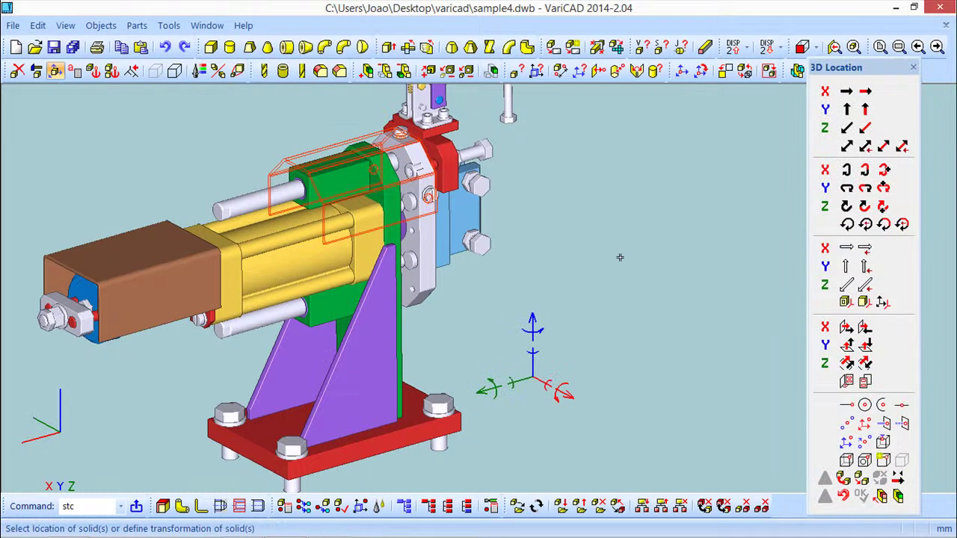
middle_click_drag(628, 295, 654, 306)
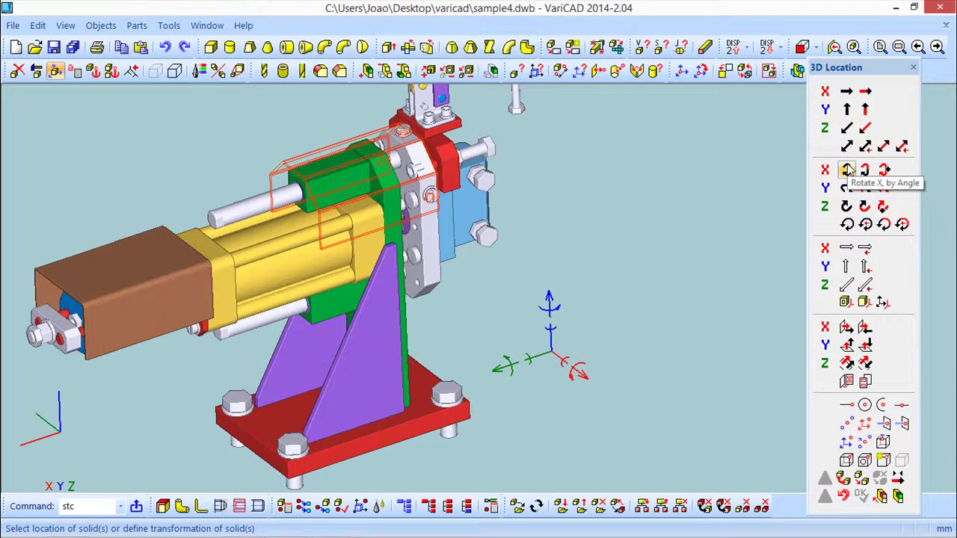
Step: Give the brown housing an additional 10° rotation about the X axis
key("Up")
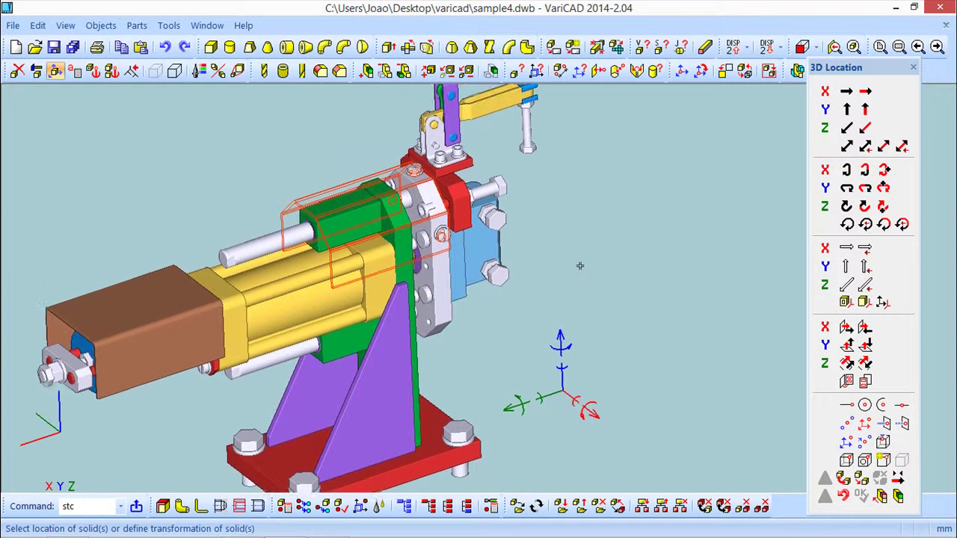
left_click(883, 171)
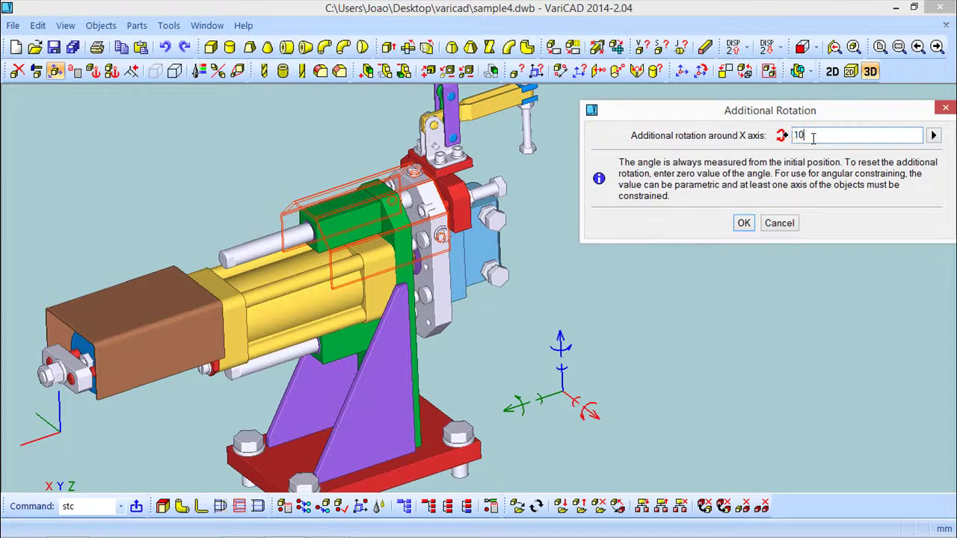
left_click(746, 225)
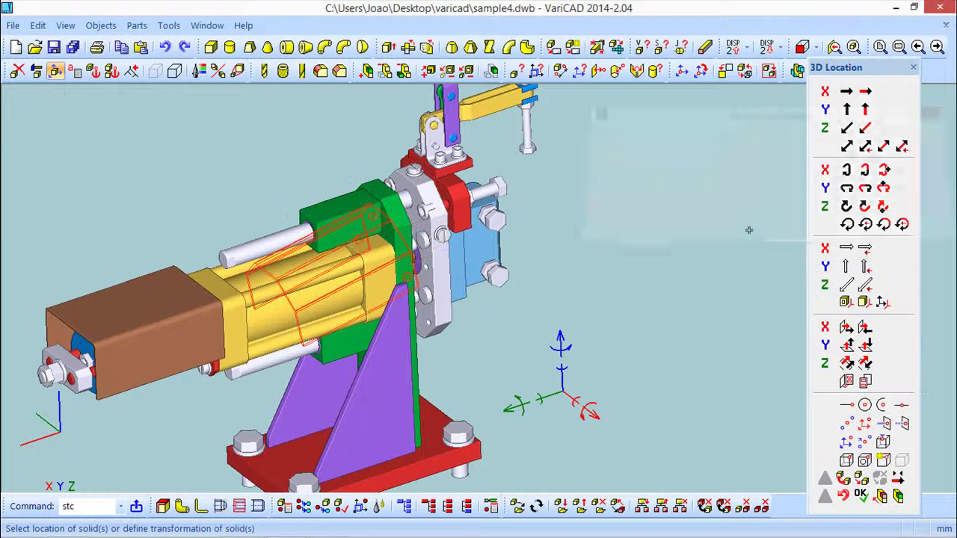
mouse_move(658, 284)
middle_mouse_down()
mouse_move(698, 284)
mouse_move(665, 284)
mouse_move(676, 287)
middle_mouse_up()
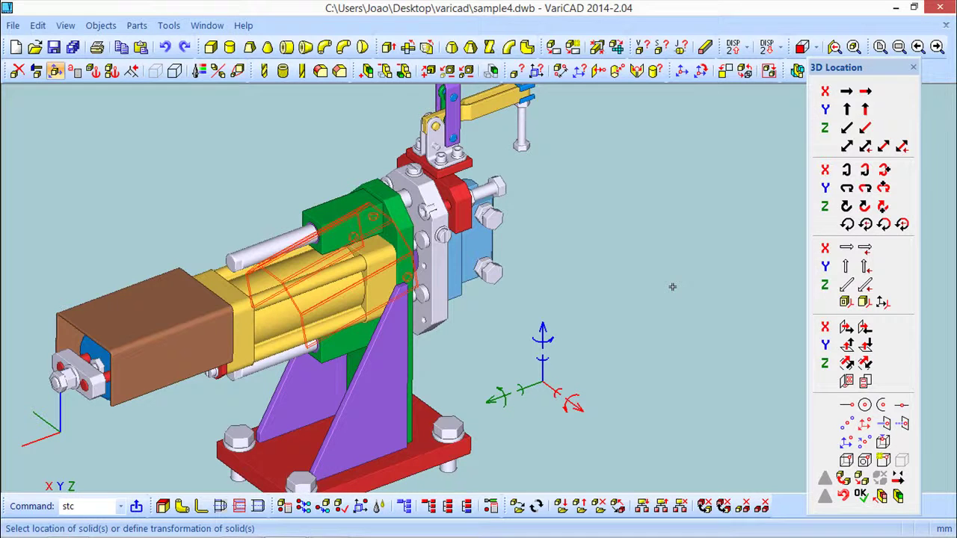
Step: Try two dynamic X-axis rotations of the housing around a bolt, ending with it in its original place
left_click(865, 189)
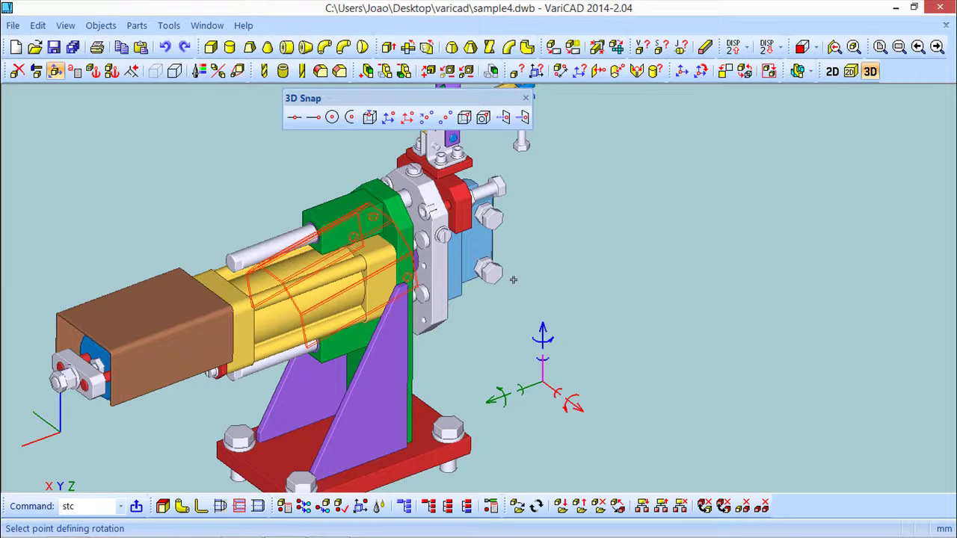
left_click(522, 155)
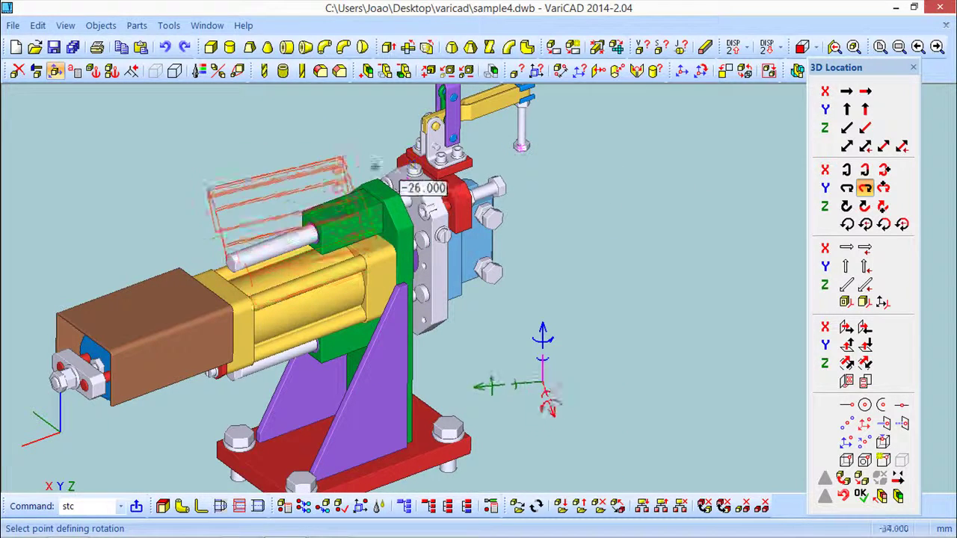
left_click(437, 196)
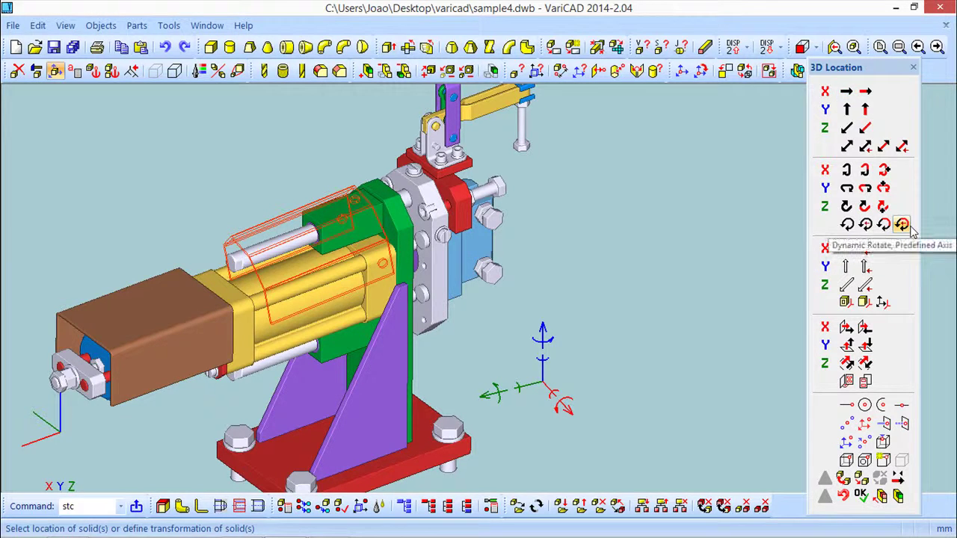
left_click(864, 171)
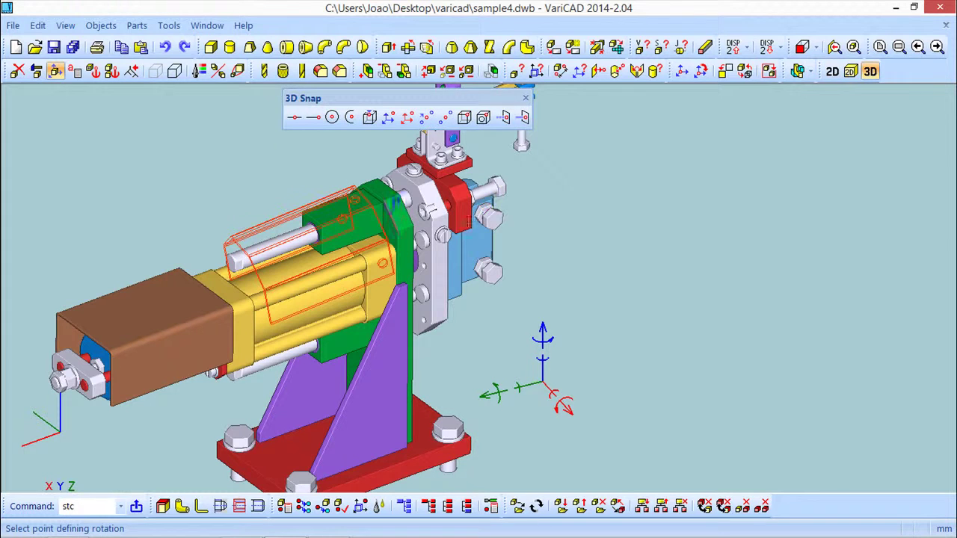
left_click(525, 147)
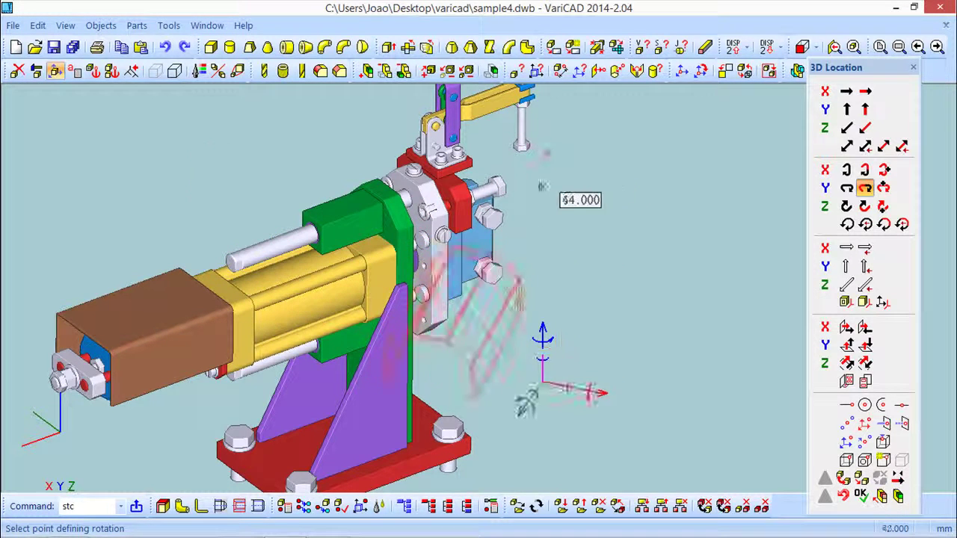
left_click(585, 181)
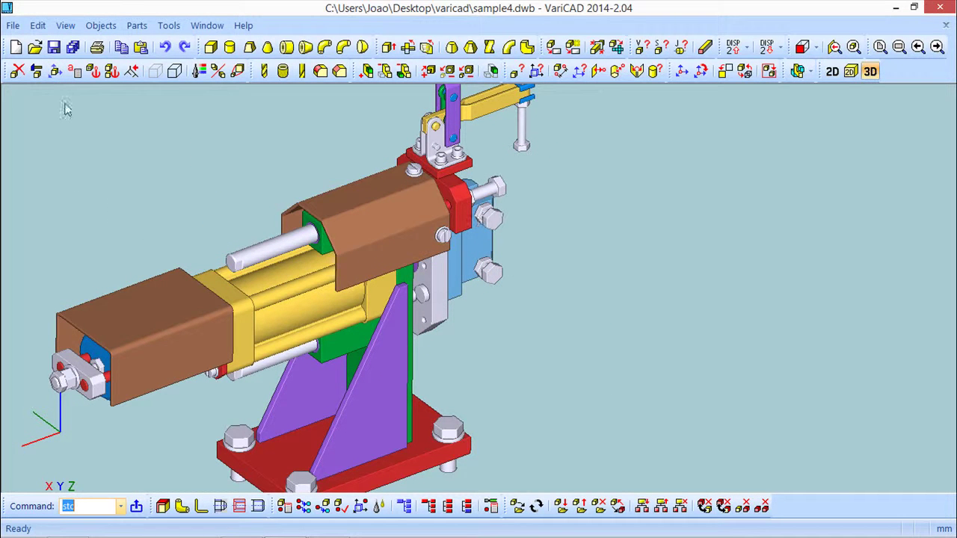
Step: Select the brown housing and rotate it 45° about X, making 3 copies
left_click(55, 71)
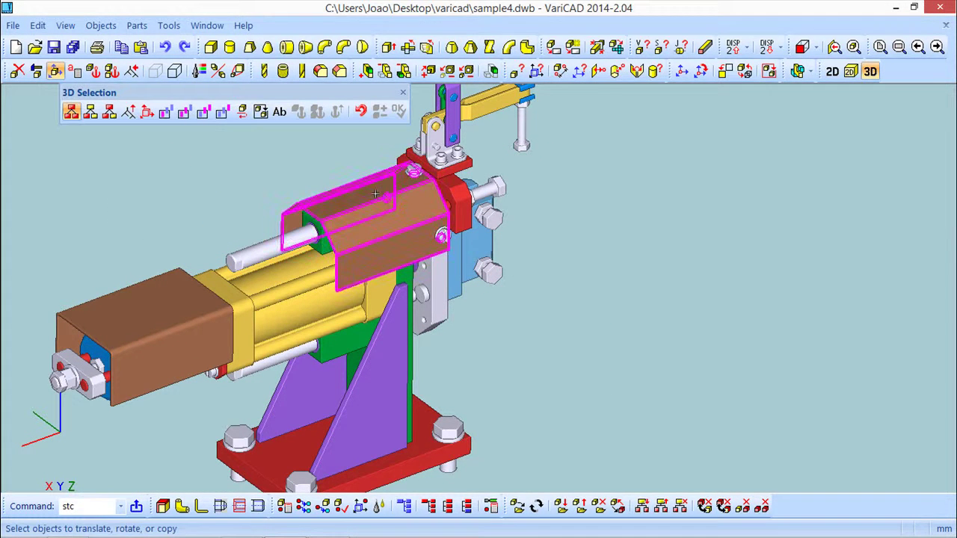
left_click(434, 202)
left_click(398, 110)
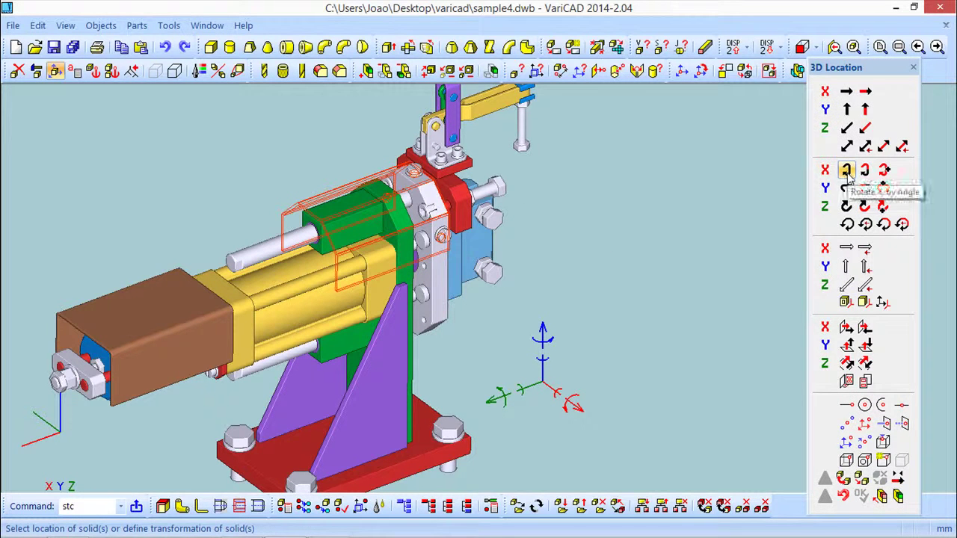
left_click(846, 172)
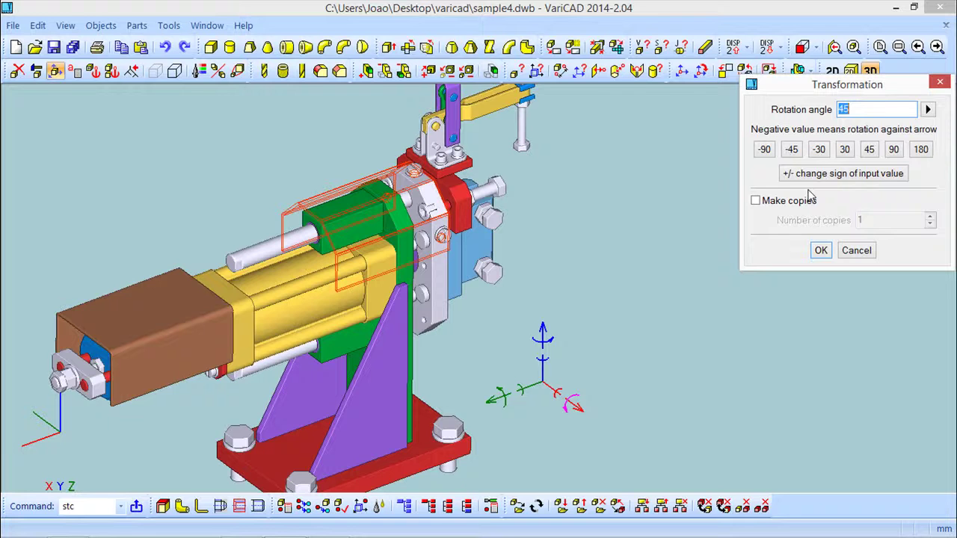
left_click(755, 201)
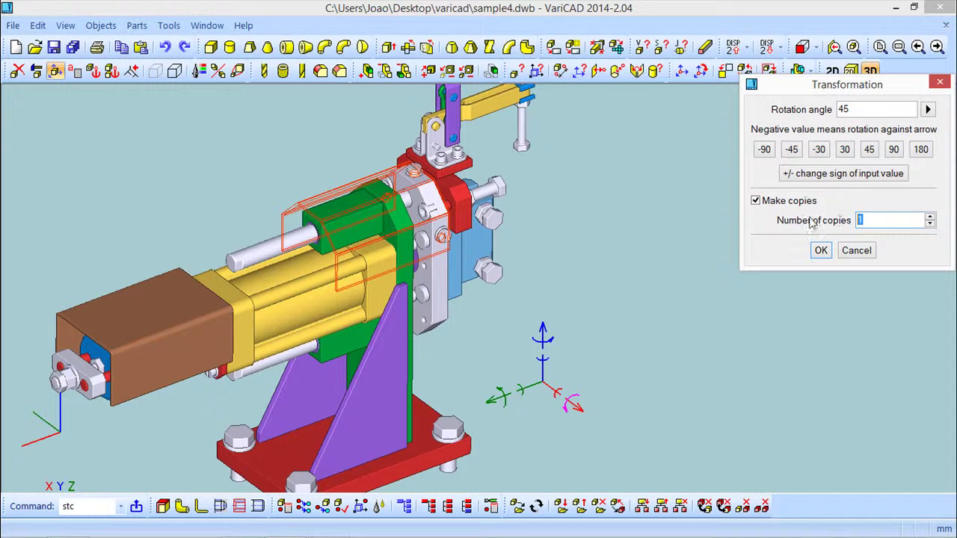
type("3")
left_click(820, 250)
Step: Orbit around to inspect the three rotated housing copies and confirm their placement
scroll(557, 320, "down", 6)
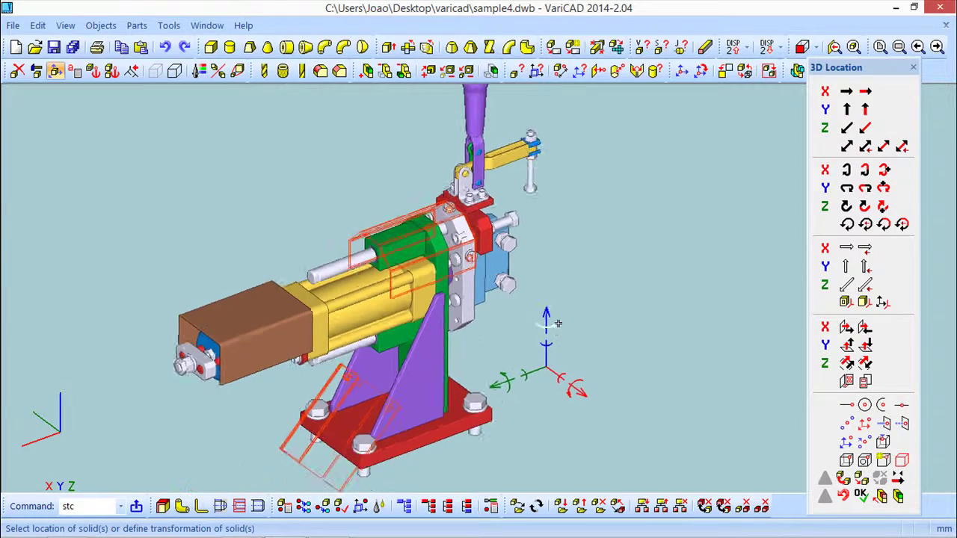
middle_click_drag(489, 226, 543, 260)
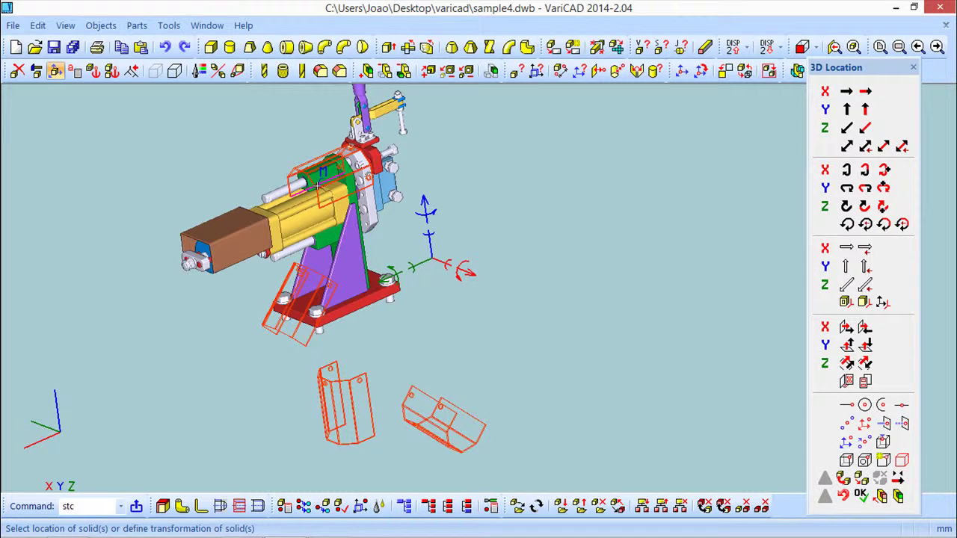
middle_click_drag(493, 201, 316, 380)
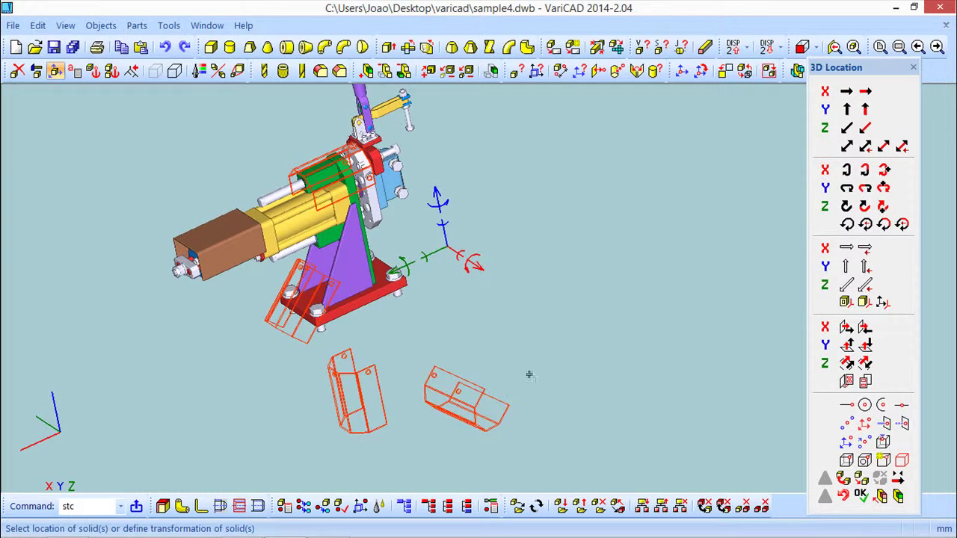
middle_click_drag(446, 247, 479, 217)
left_click(861, 495)
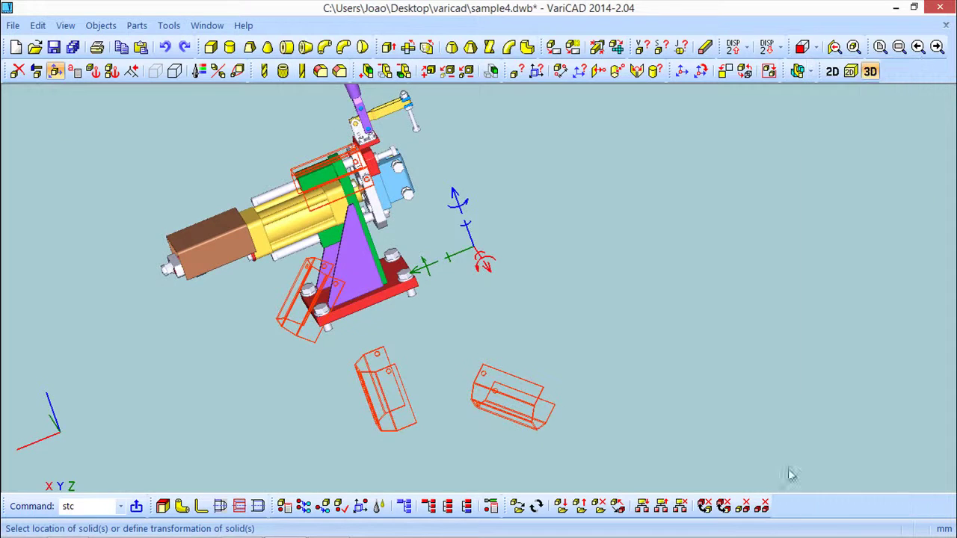
middle_click_drag(438, 252, 328, 159)
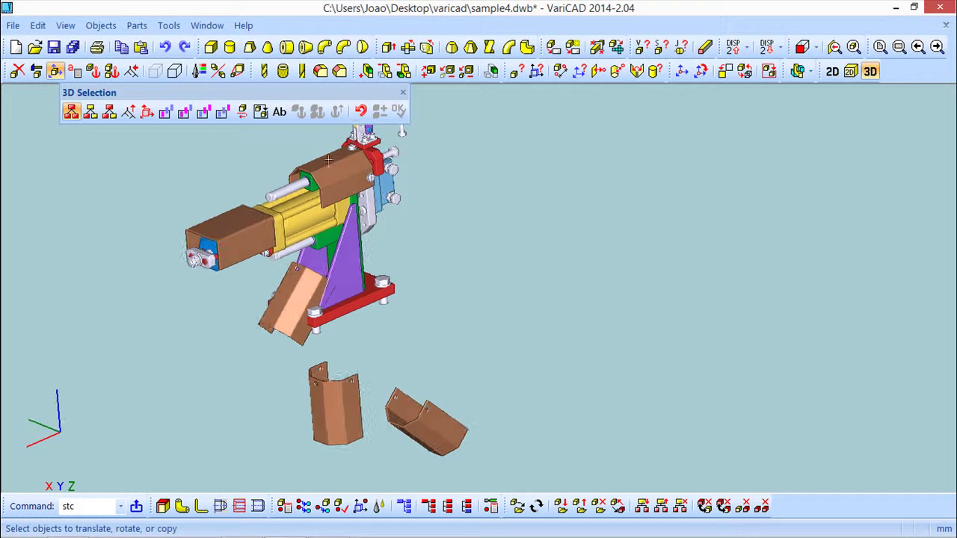
Step: Cancel the selection prompt, undo the copy operation, and zoom back in
left_click(360, 111)
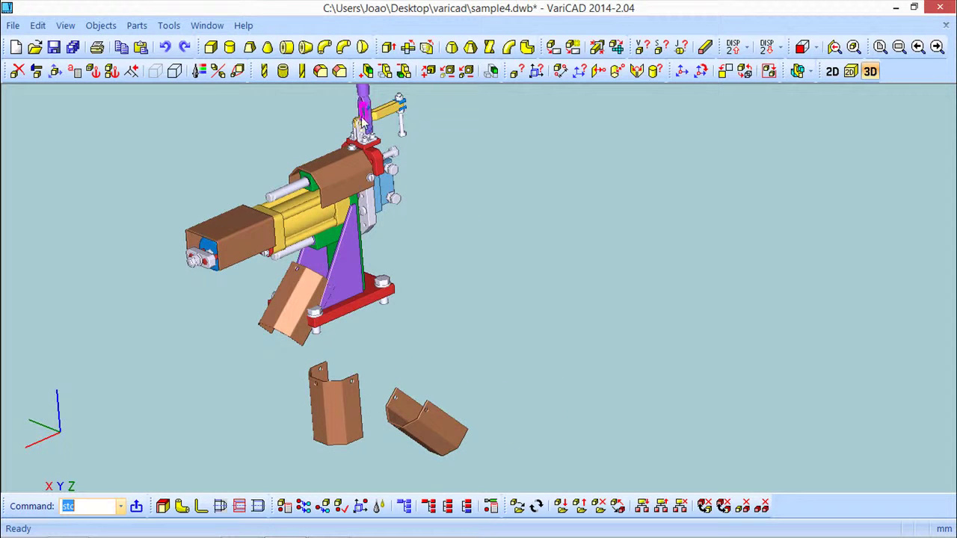
left_click(166, 48)
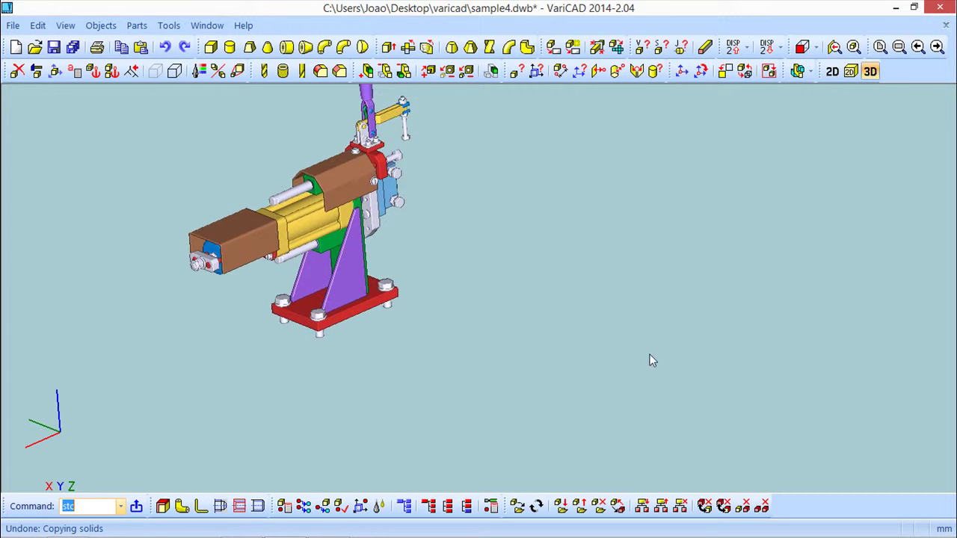
scroll(590, 321, "up", 4)
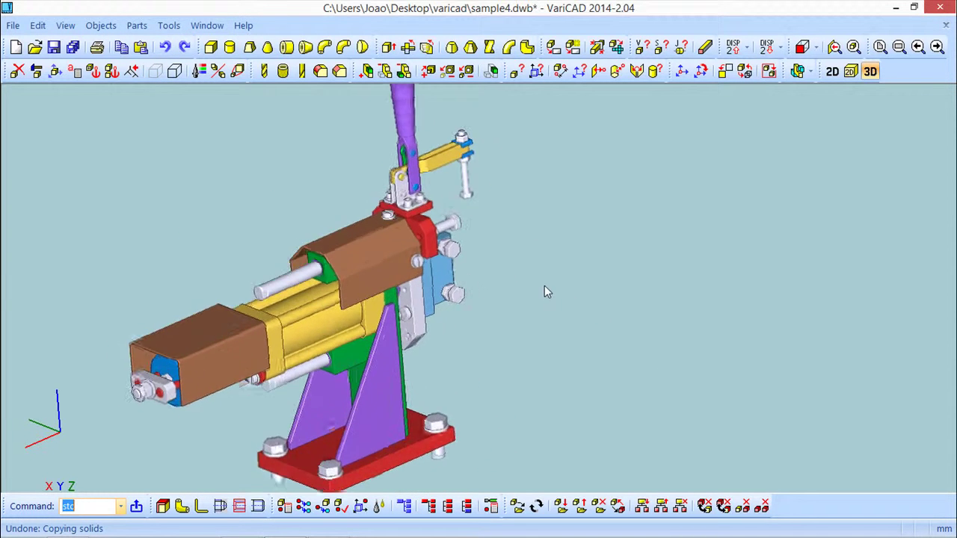
scroll(545, 289, "up", 3)
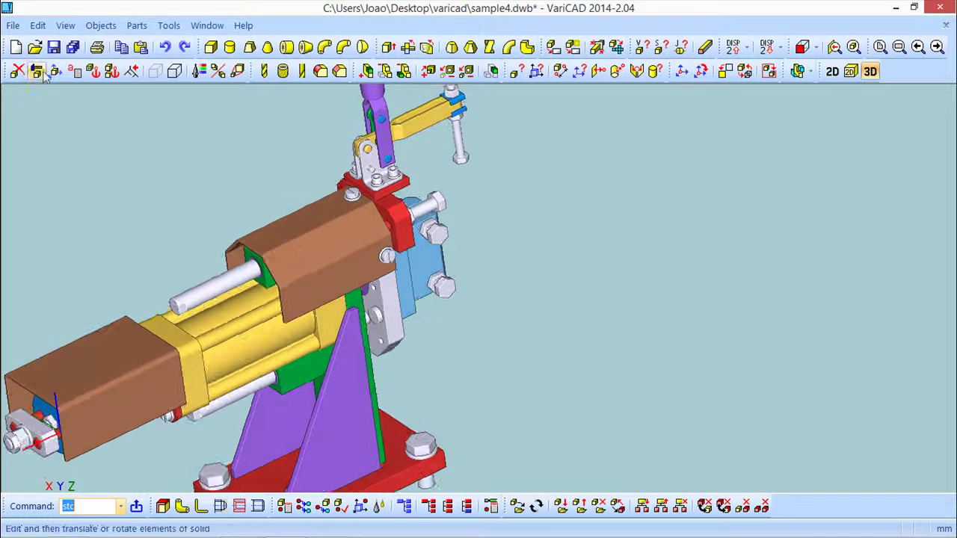
Step: Select the upper brown guard and set its X axis direction from two points on the green part
left_click(55, 71)
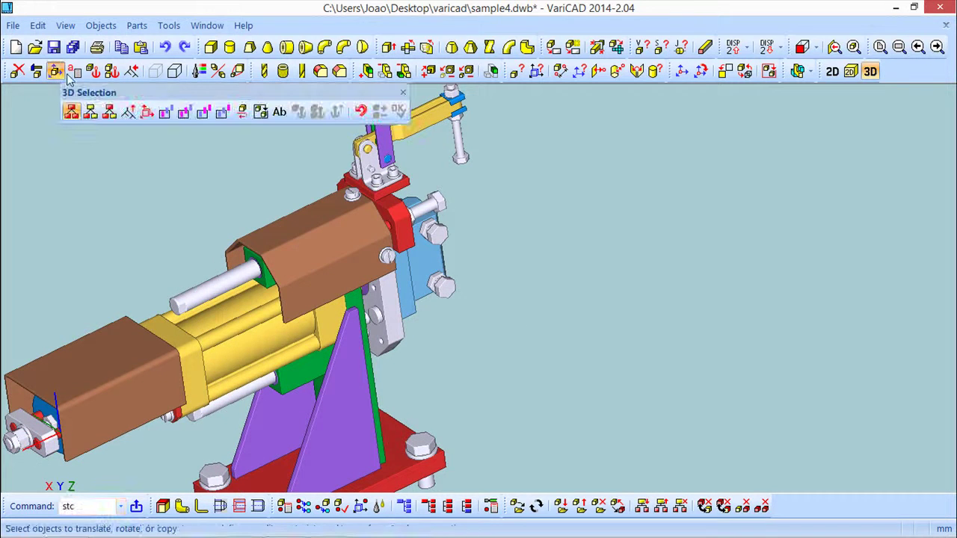
left_click(306, 236)
right_click(460, 146)
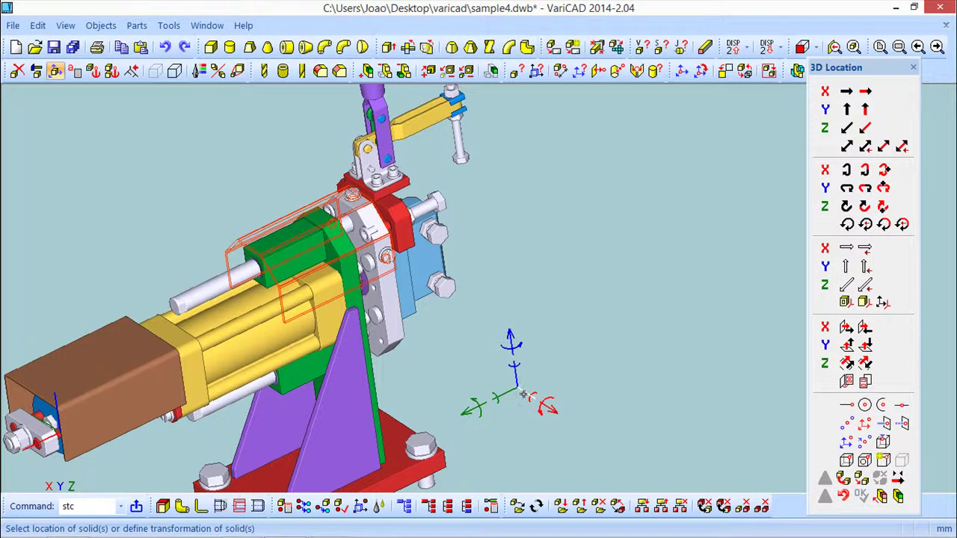
left_click(845, 249)
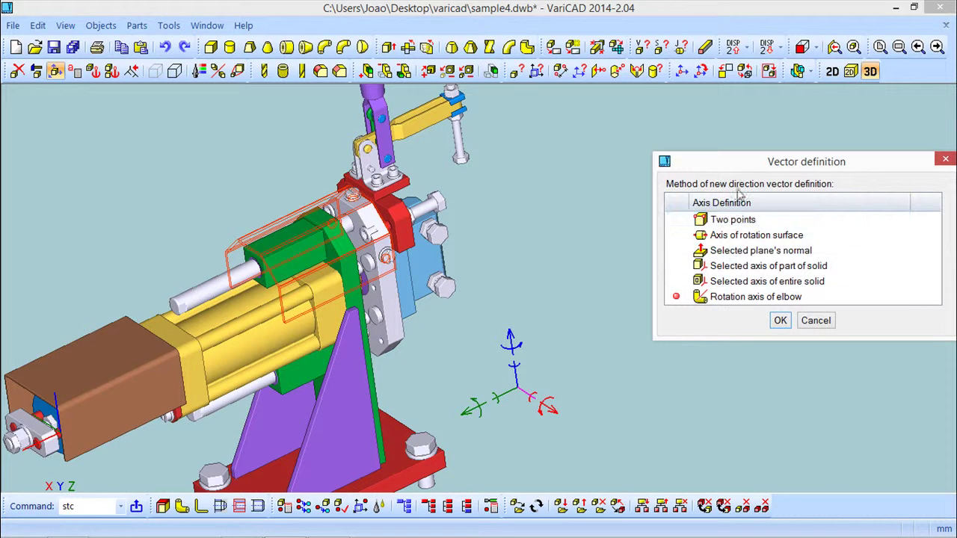
double_click(728, 220)
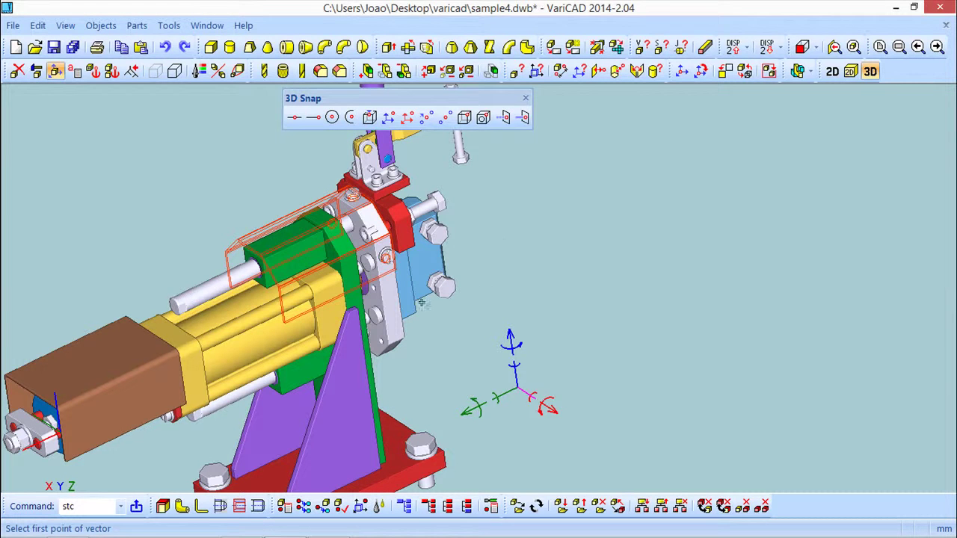
left_click(327, 258)
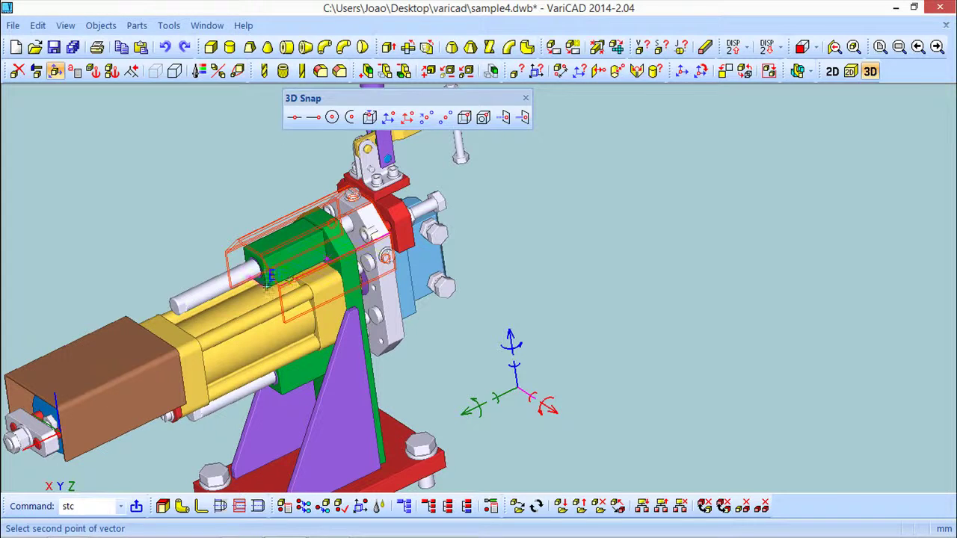
left_click(269, 278)
Step: Zoom out and orbit the view to see the whole clamp and the guard preview above the lever
scroll(554, 288, "down", 4)
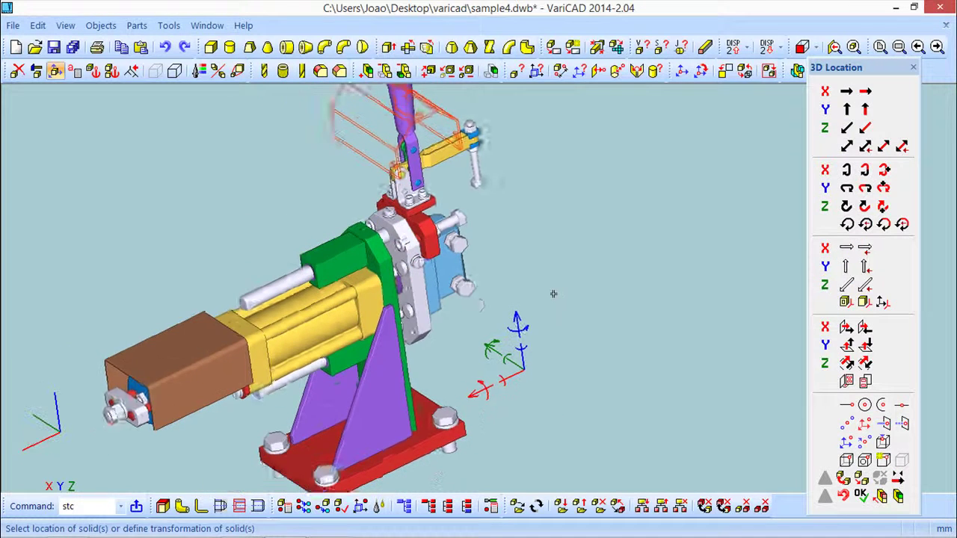
middle_click_drag(560, 303, 570, 364)
mouse_move(521, 335)
middle_mouse_down()
mouse_move(523, 349)
mouse_move(581, 353)
mouse_move(513, 345)
middle_mouse_up()
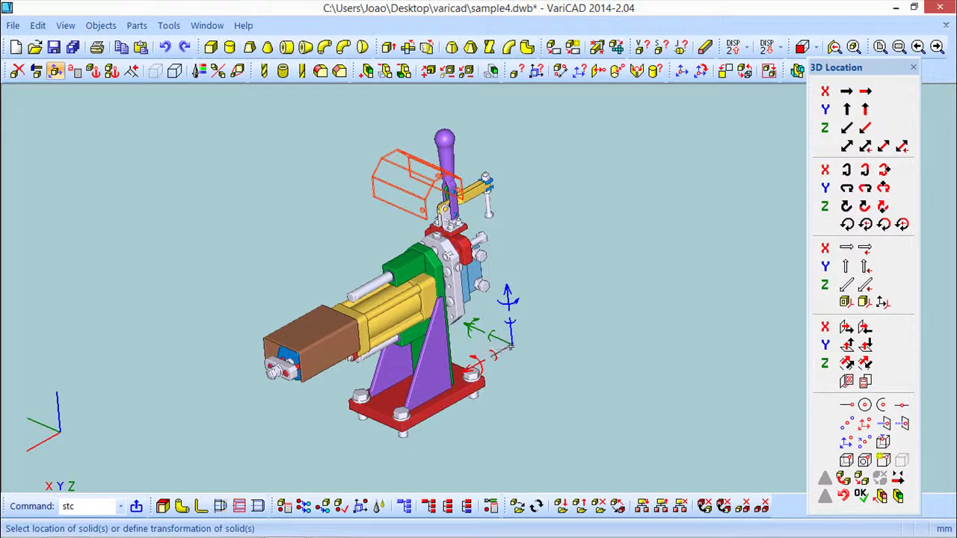
middle_click_drag(558, 352, 537, 350)
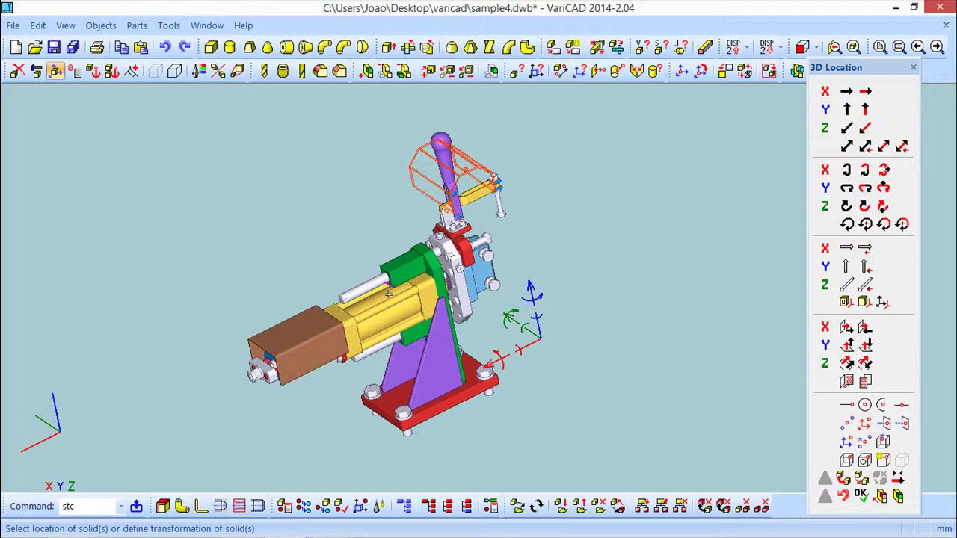
middle_click_drag(675, 368, 715, 357)
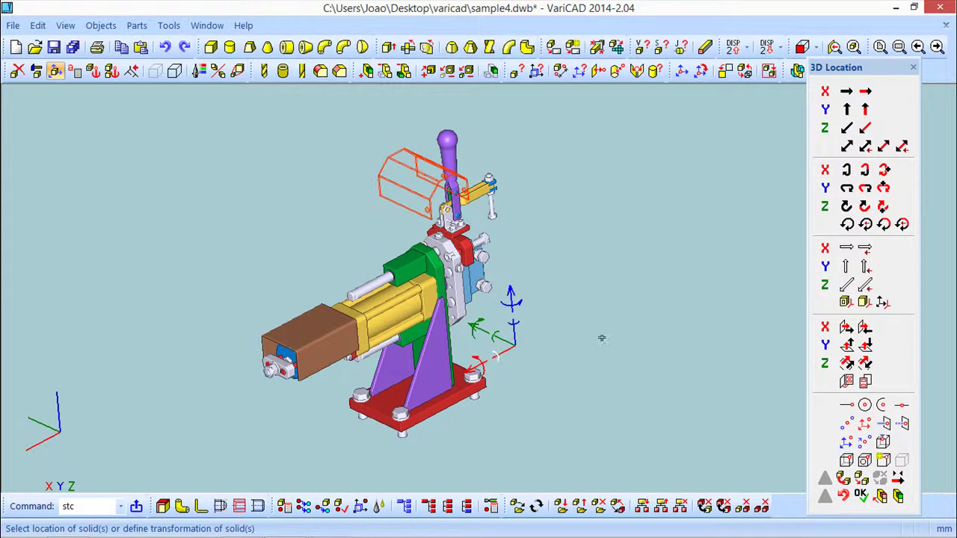
Step: Point the guard's Y axis along a predefined vector, then choose to align all axes to a solid
left_click(866, 267)
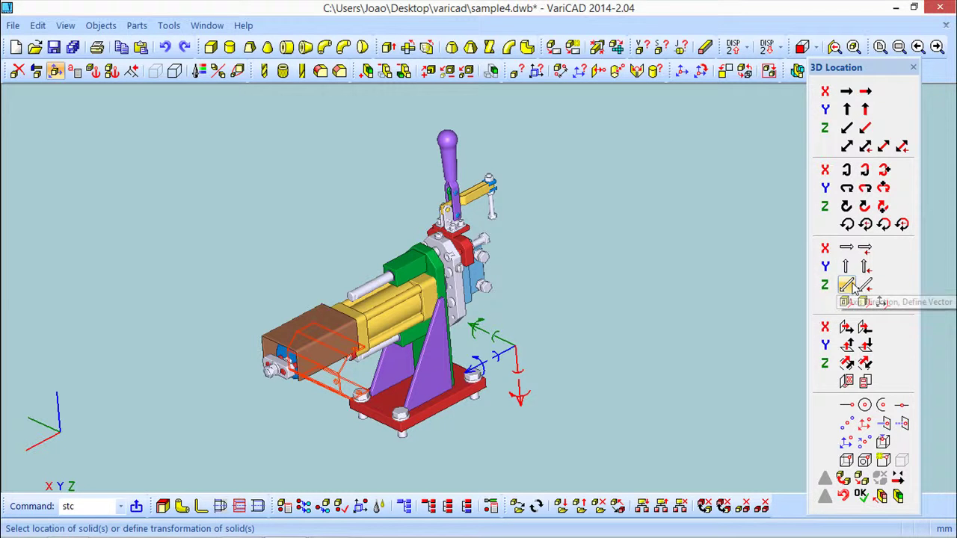
mouse_move(667, 329)
middle_mouse_down()
mouse_move(675, 359)
mouse_move(664, 336)
mouse_move(676, 336)
mouse_move(675, 307)
mouse_move(651, 317)
mouse_move(664, 321)
middle_mouse_up()
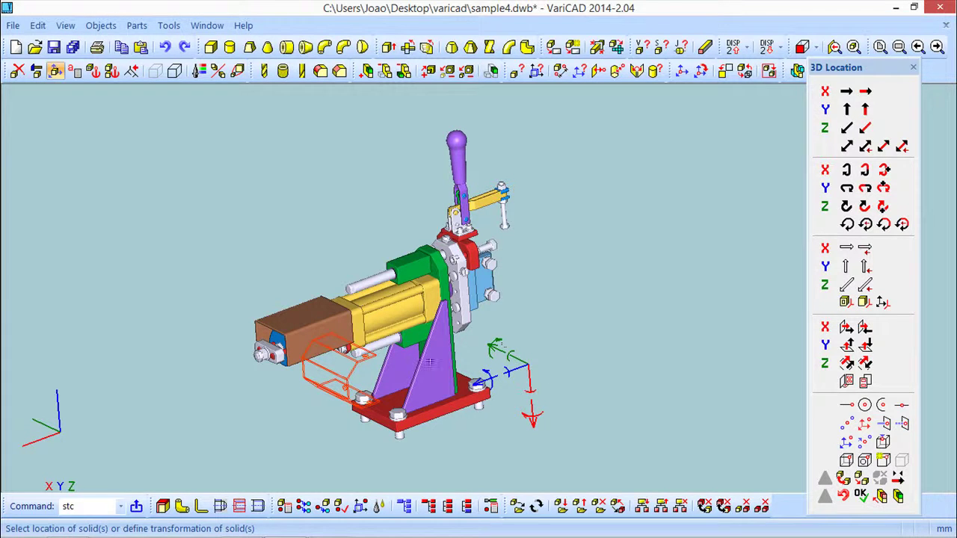
left_click(844, 303)
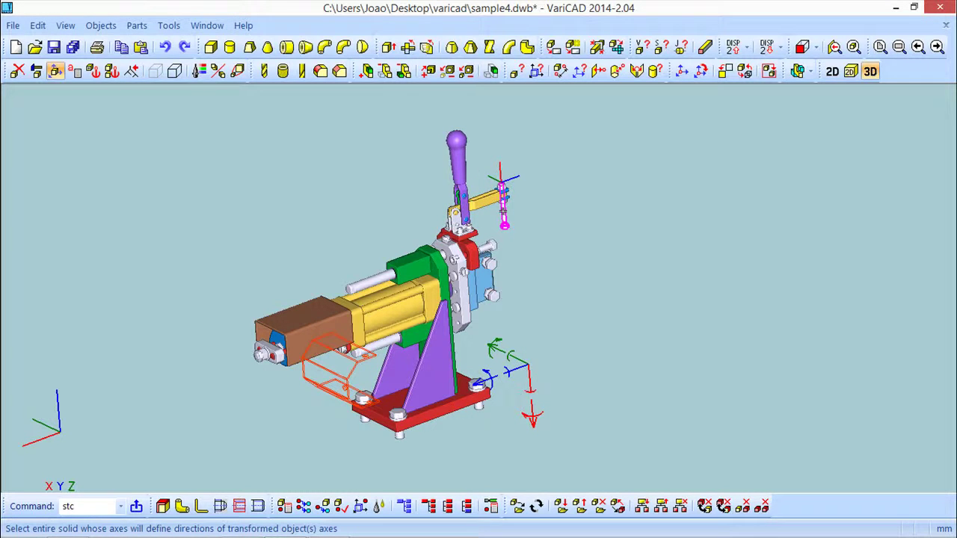
Step: Try aligning the guard's axes to a screw, the lever handle and world coordinates, then cancel
left_click(504, 212)
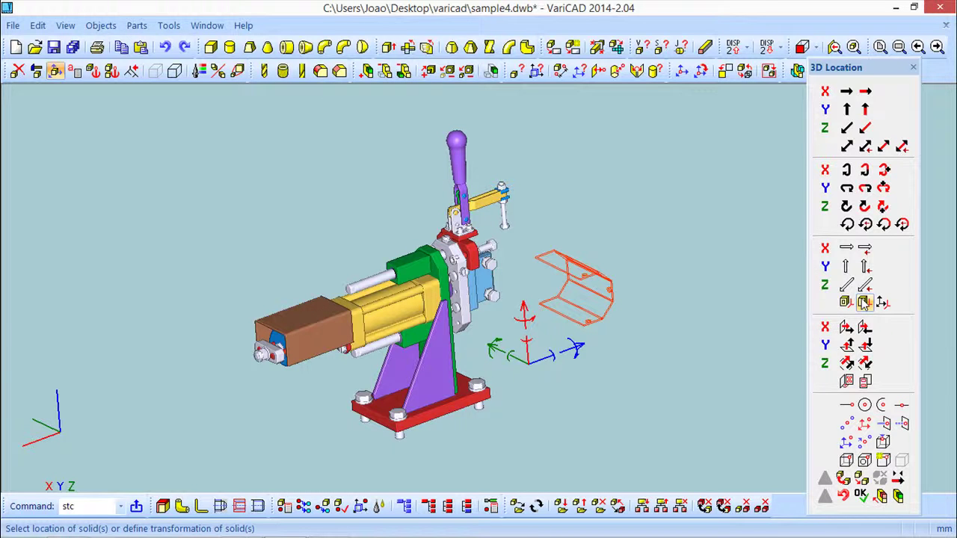
left_click(864, 302)
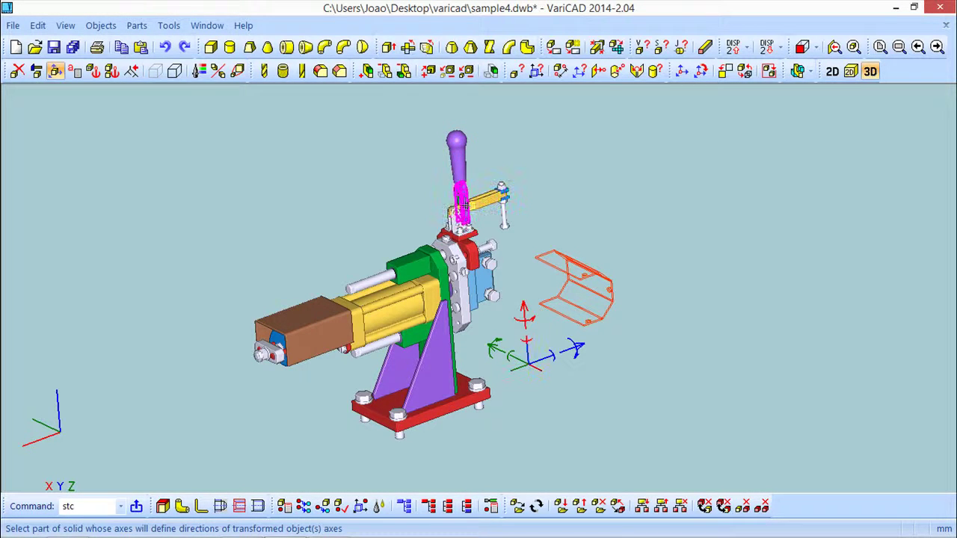
left_click(456, 143)
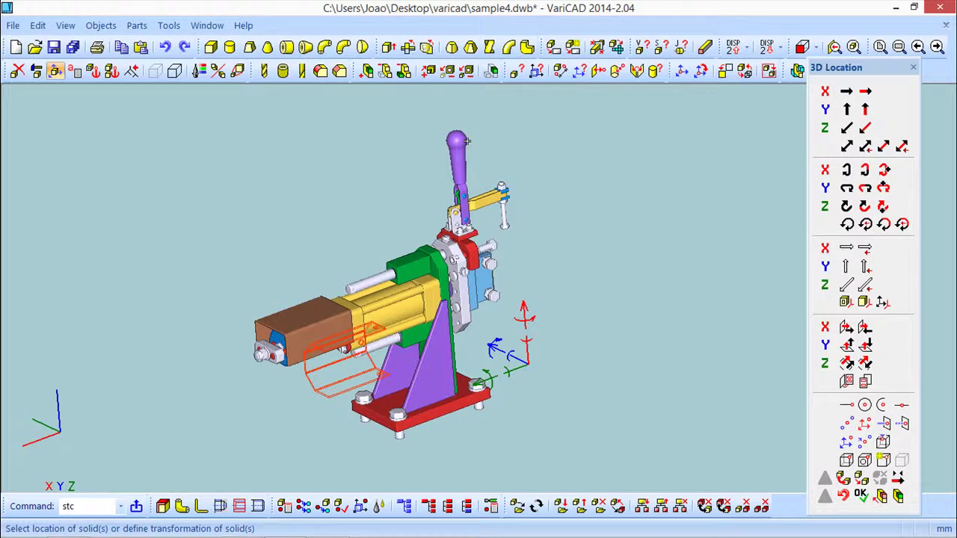
left_click(883, 304)
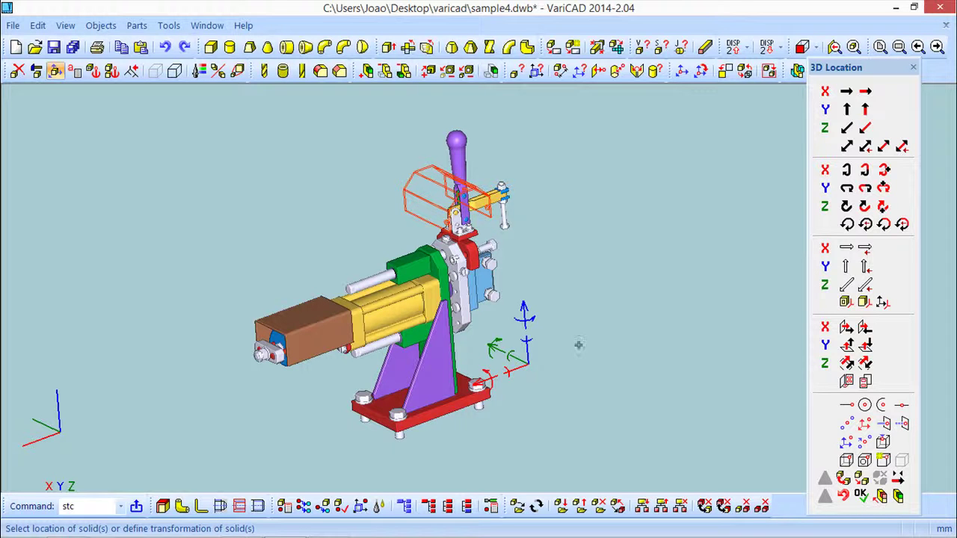
middle_click_drag(626, 348, 658, 348)
key("Return")
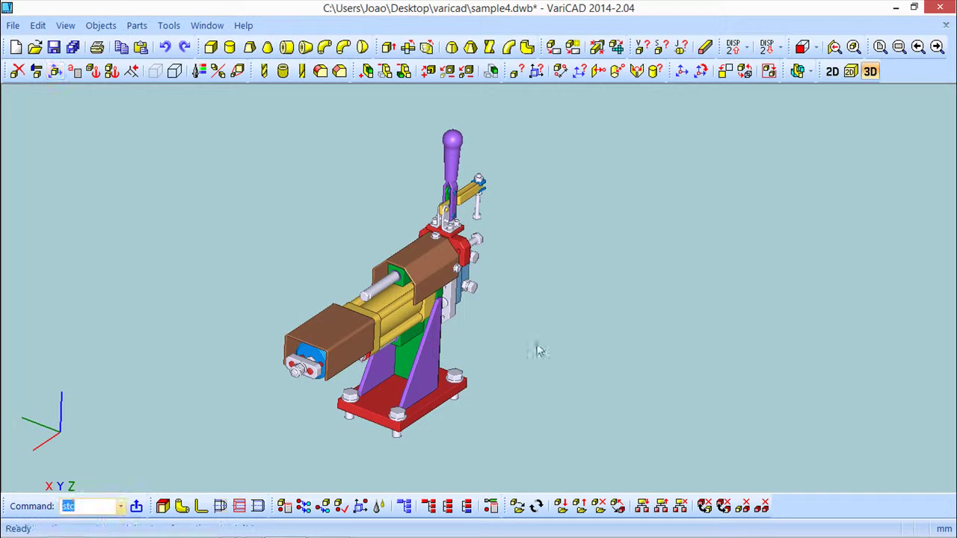
Step: Select the loose purple gusset plate for moving with the 3D Location tool
middle_click_drag(491, 378, 439, 416)
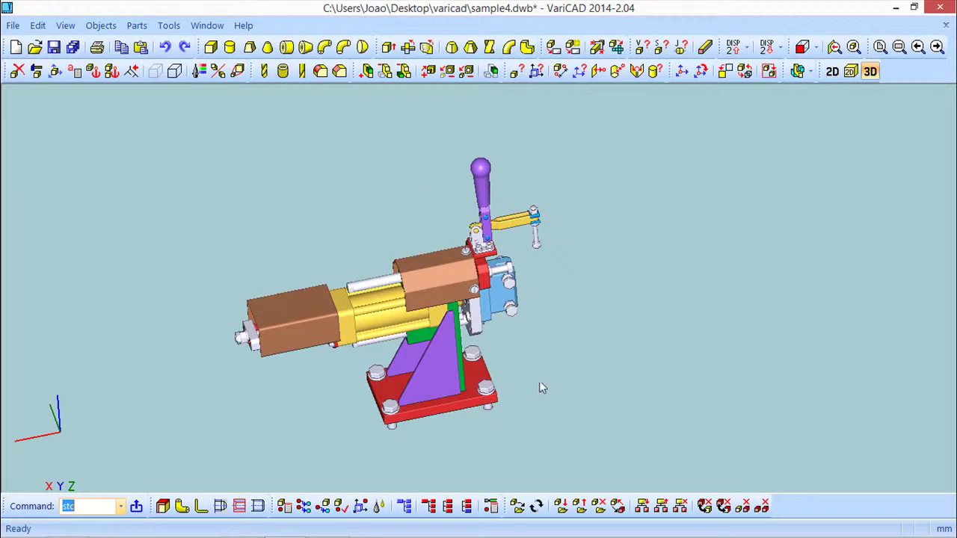
middle_click_drag(541, 387, 581, 346)
scroll(575, 336, "up", 5)
middle_click_drag(505, 309, 663, 314)
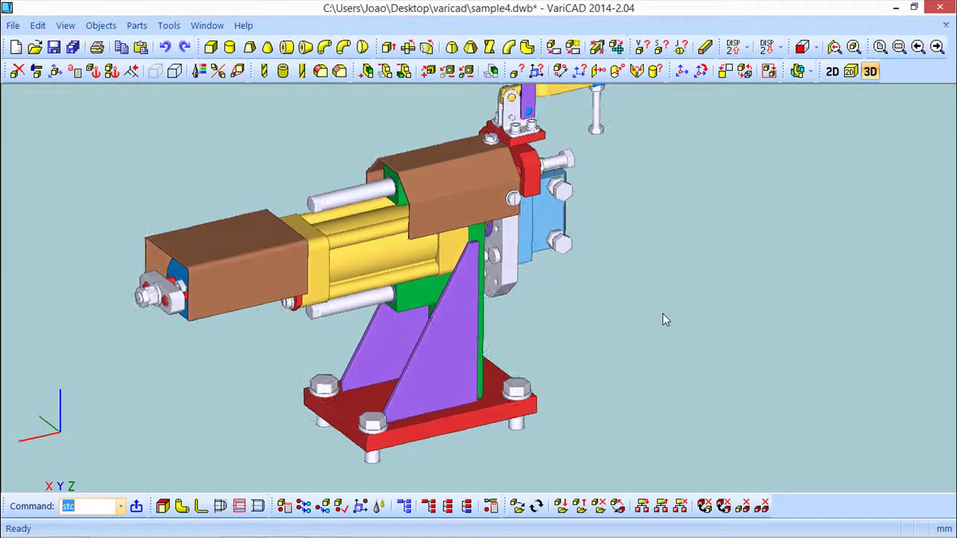
left_click(55, 72)
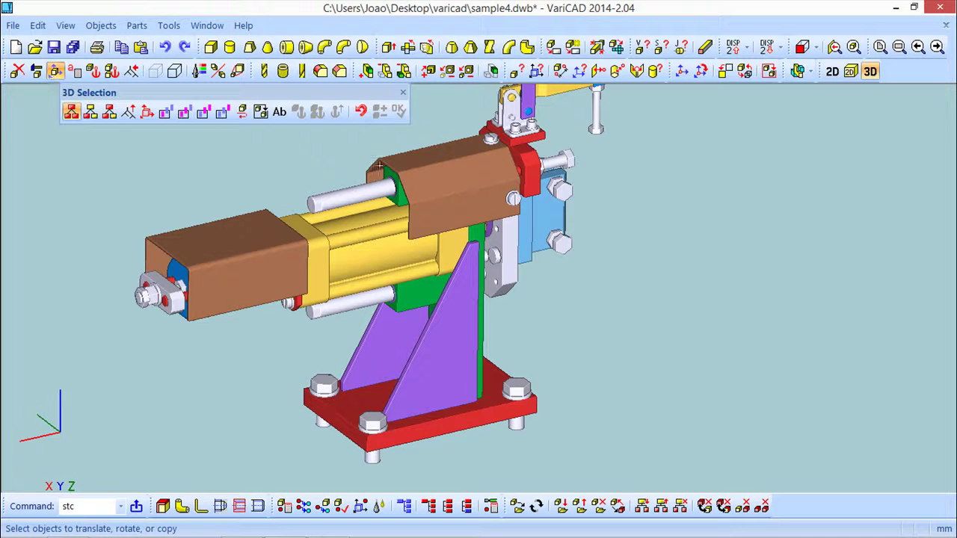
left_click(261, 257)
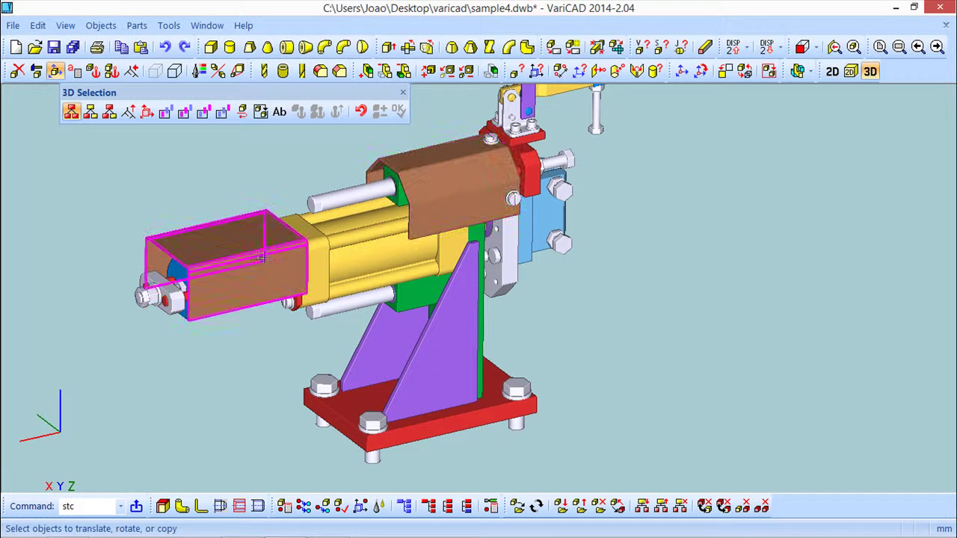
left_click(448, 356)
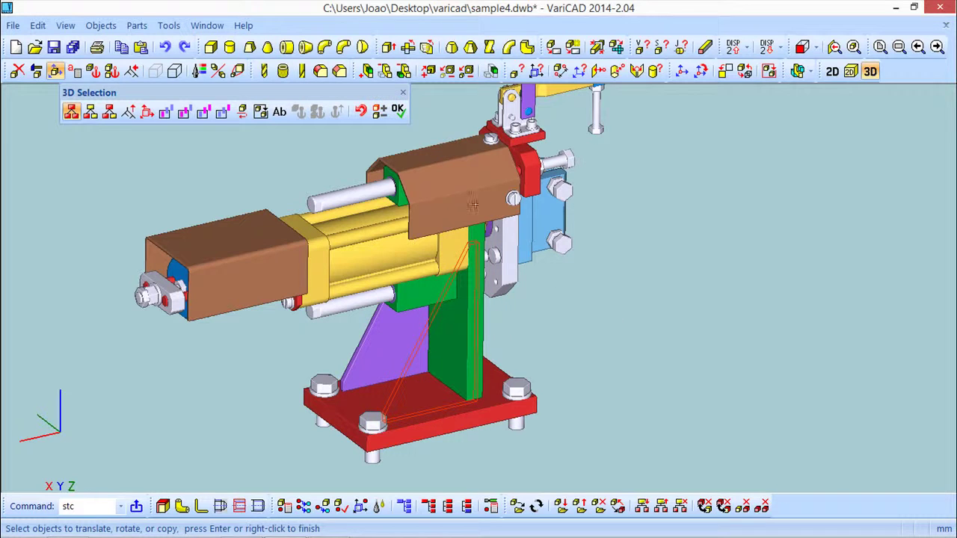
left_click(398, 110)
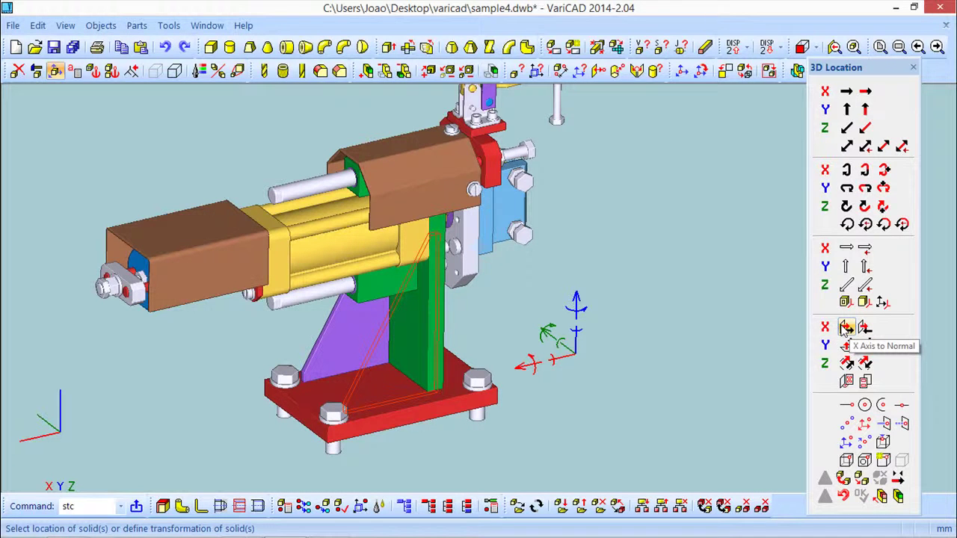
Step: Direct the gusset's X axis by the base plate's front-face normal, set to point against it
left_click(845, 329)
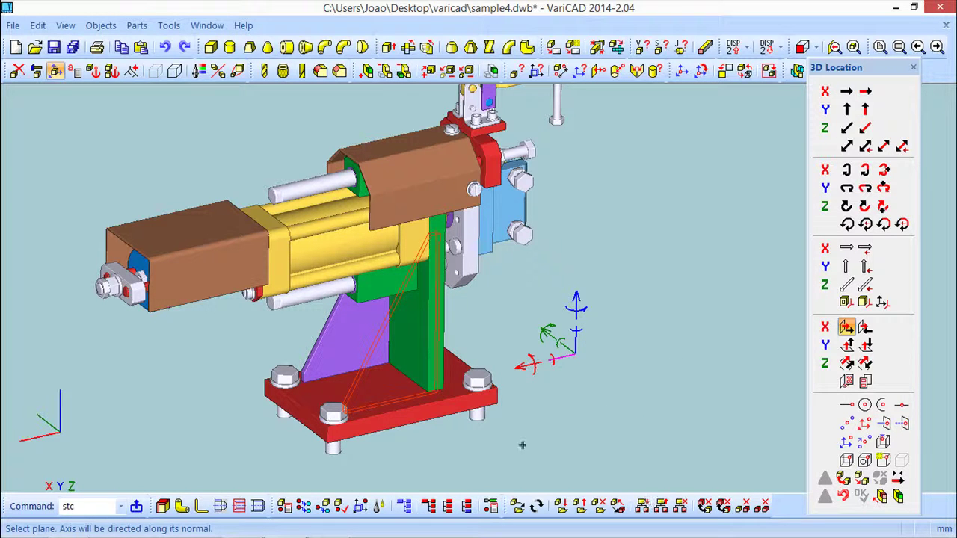
left_click(452, 410)
left_click(458, 414)
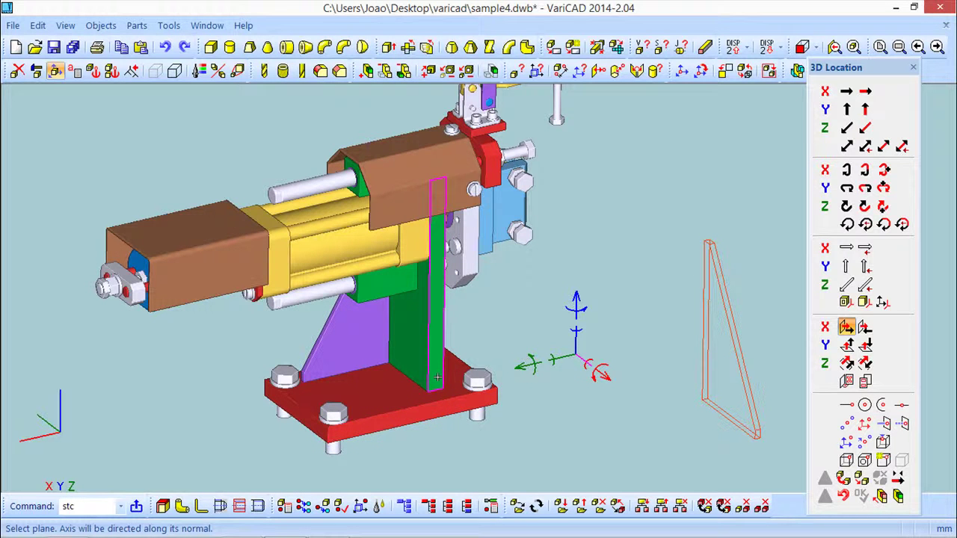
left_click(448, 407)
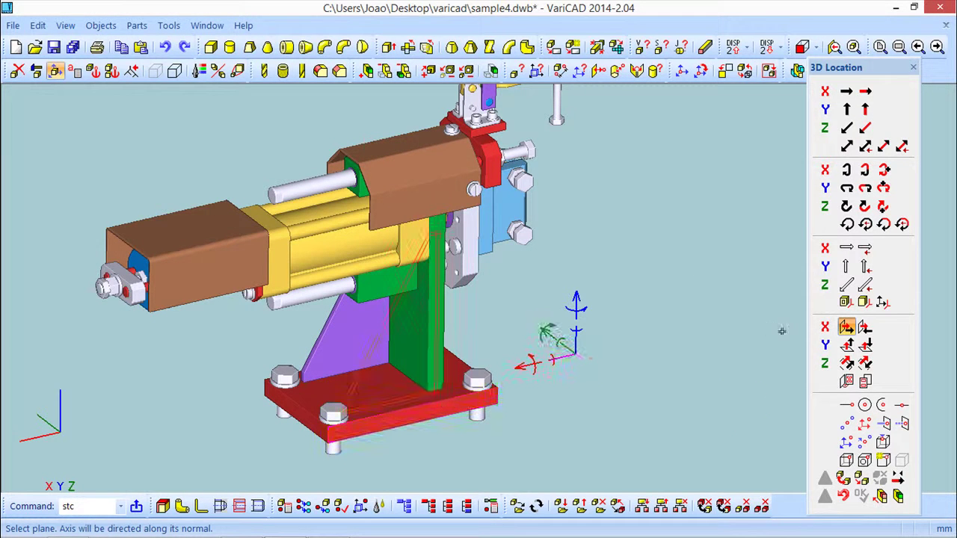
left_click(866, 333)
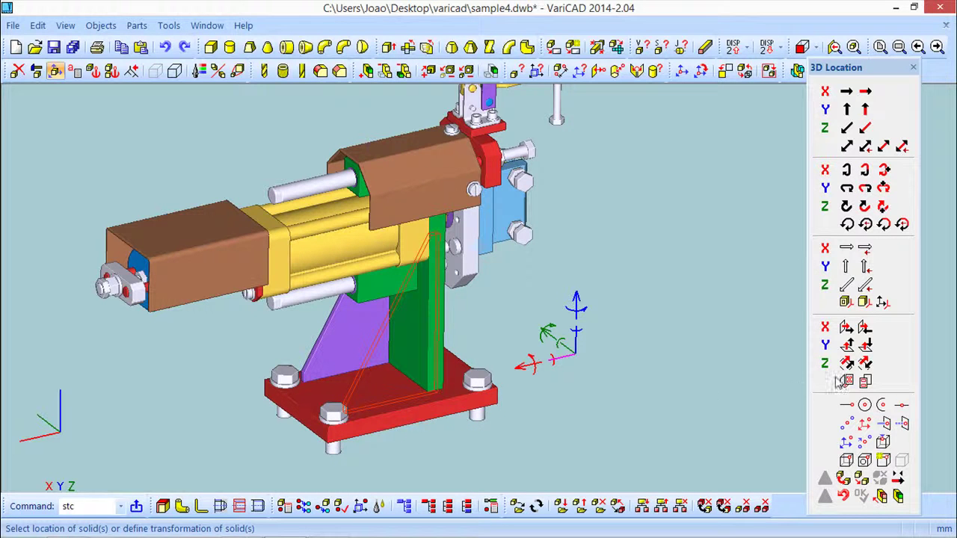
Step: Reorient the gusset's X axis against the base plate's front-face normal
left_click(864, 327)
left_click(440, 412)
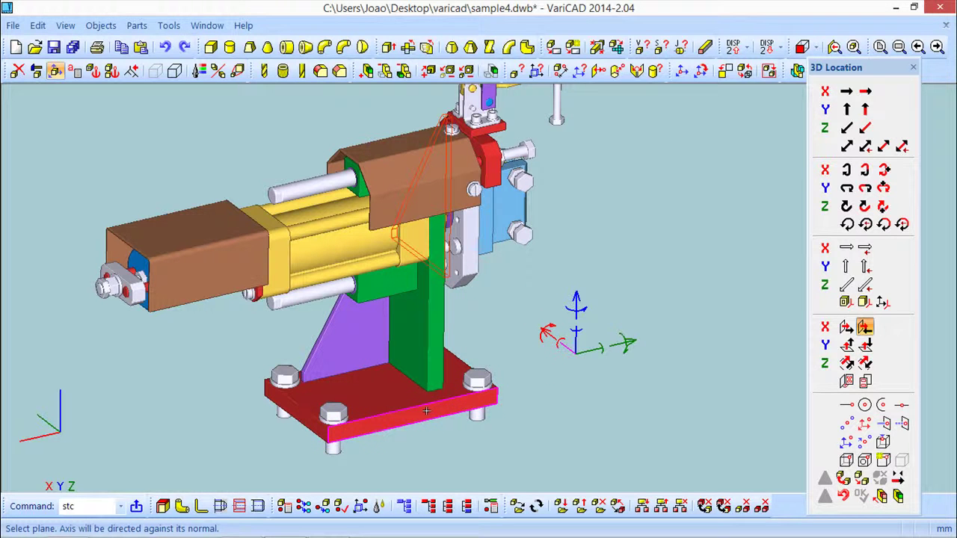
left_click(426, 409)
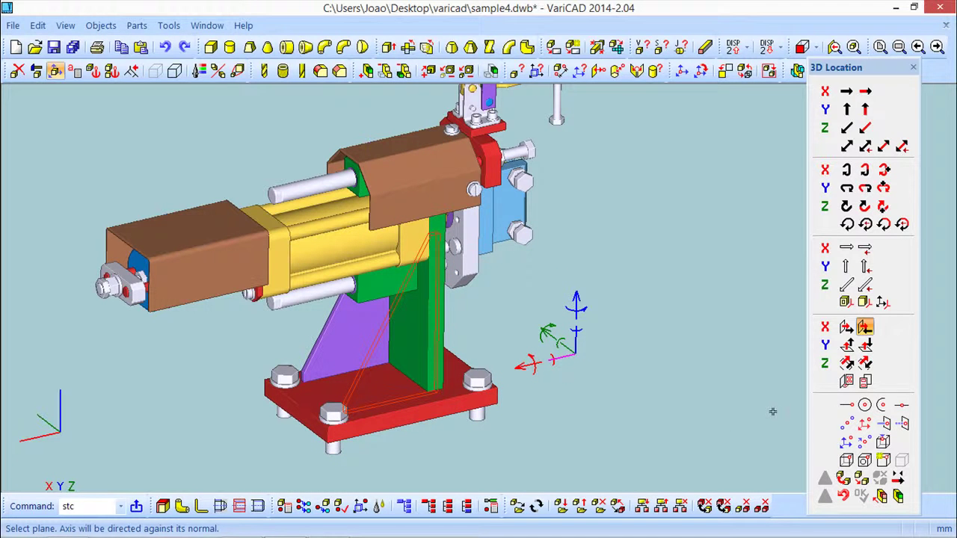
Step: Align a gusset face to the base plate's front face with Plane to Plane, retrying after the angle warning
left_click(847, 382)
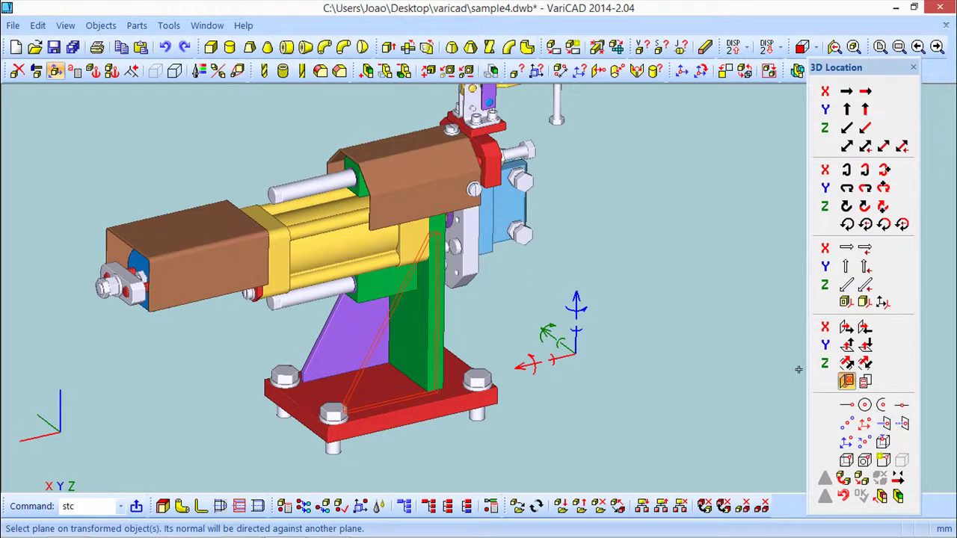
left_click(395, 403)
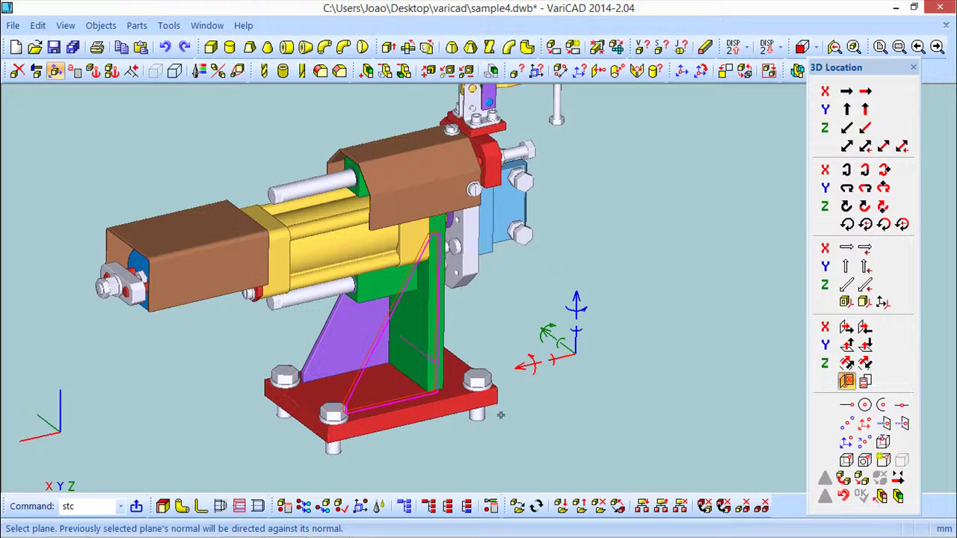
left_click(452, 407)
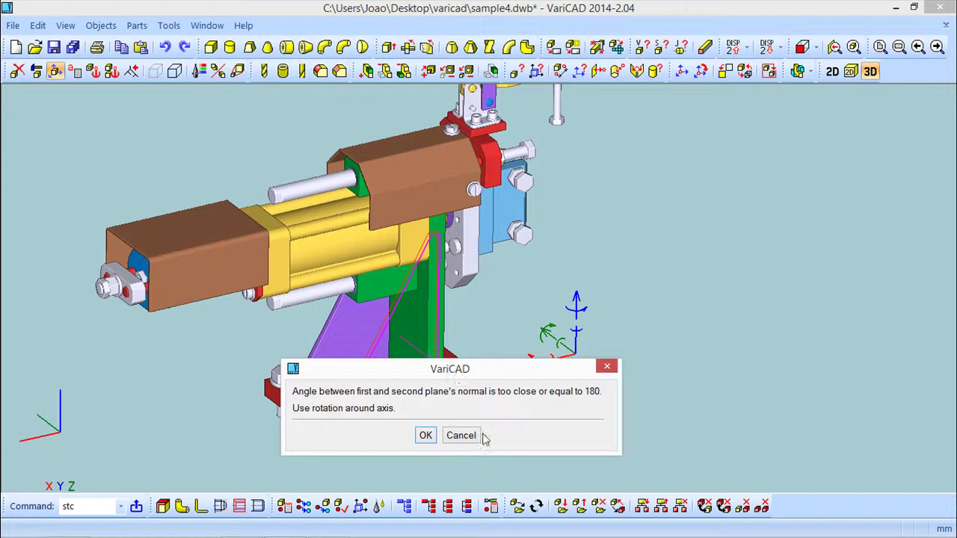
left_click(426, 435)
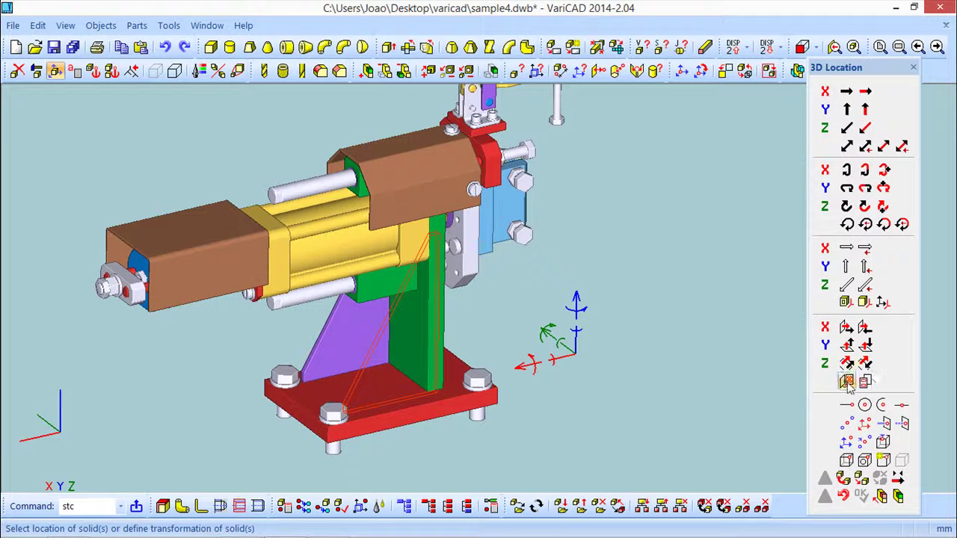
left_click(847, 382)
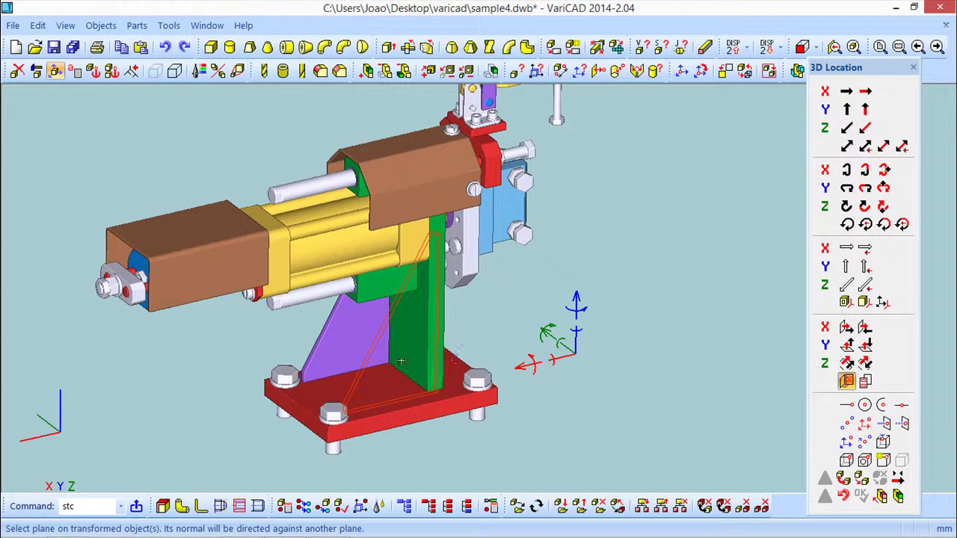
left_click(416, 398)
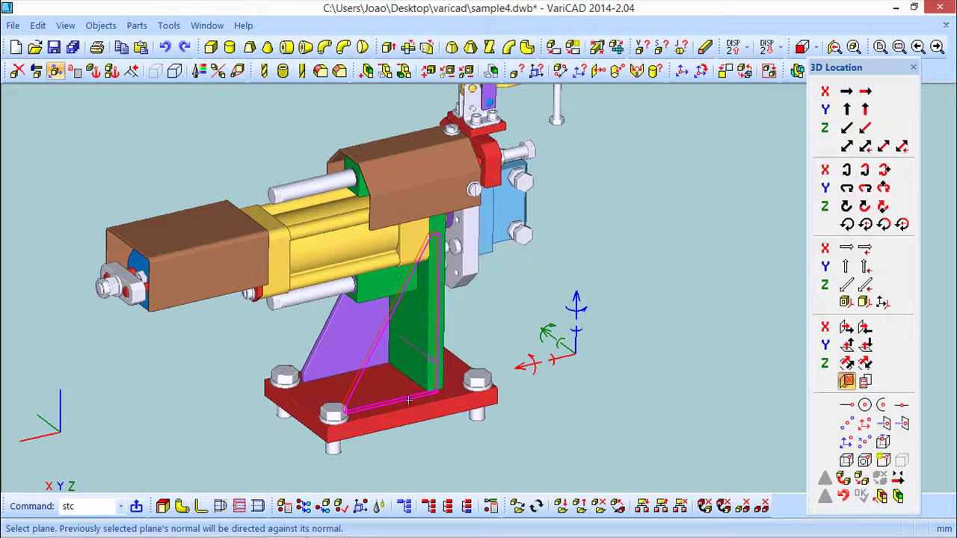
left_click(301, 420)
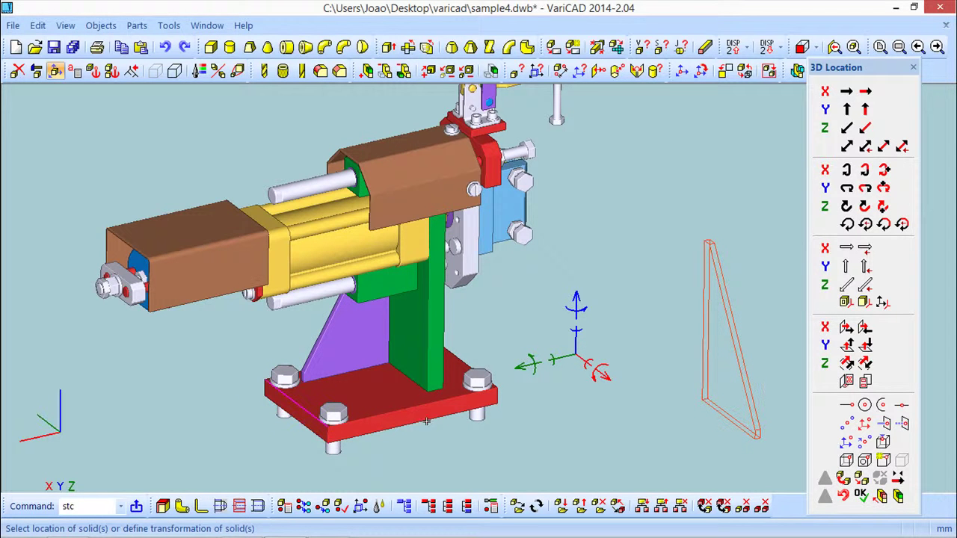
Step: Match the gusset face's normal to the base plate front-face normal using Normal to Normal
left_click(865, 382)
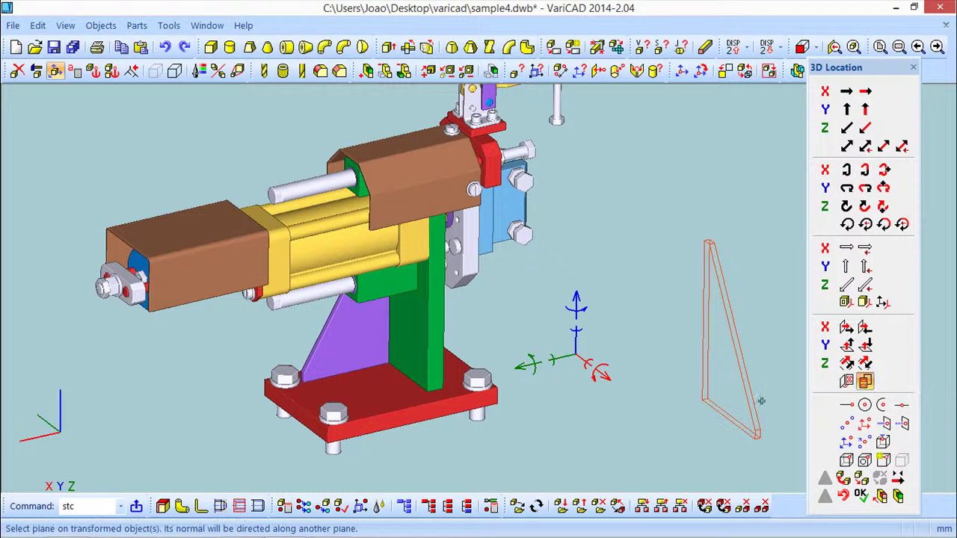
left_click(706, 406)
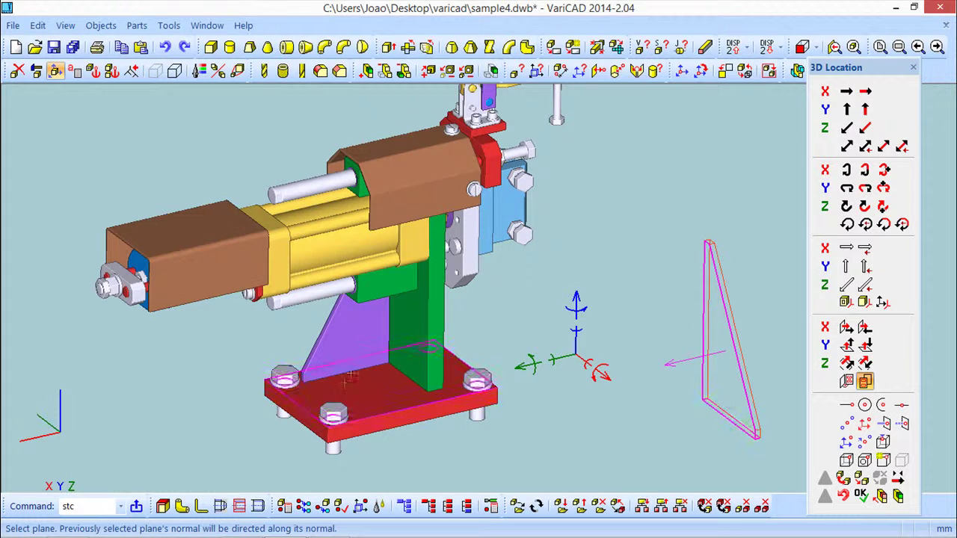
left_click(396, 424)
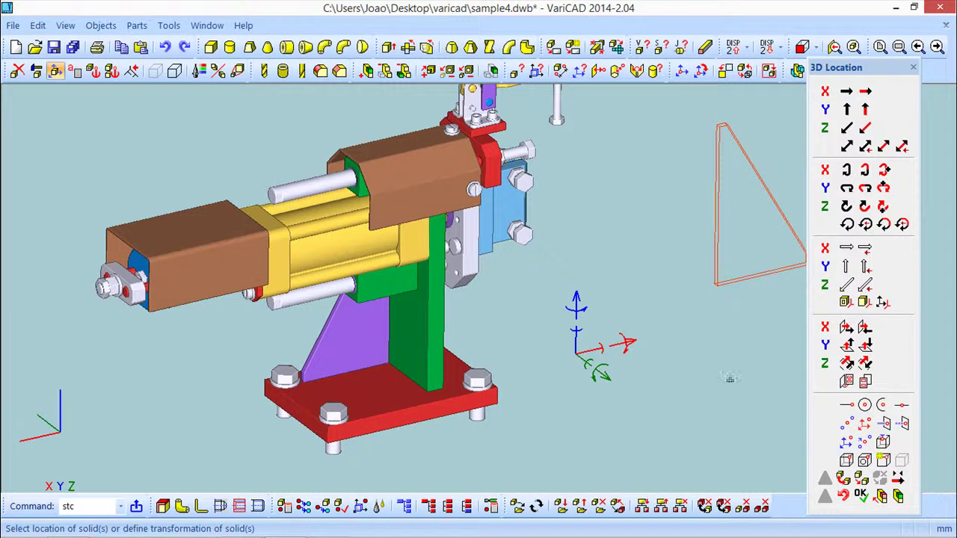
Step: Bring the gusset into view and start choosing a new insertion point for it
middle_click_drag(678, 353, 606, 303)
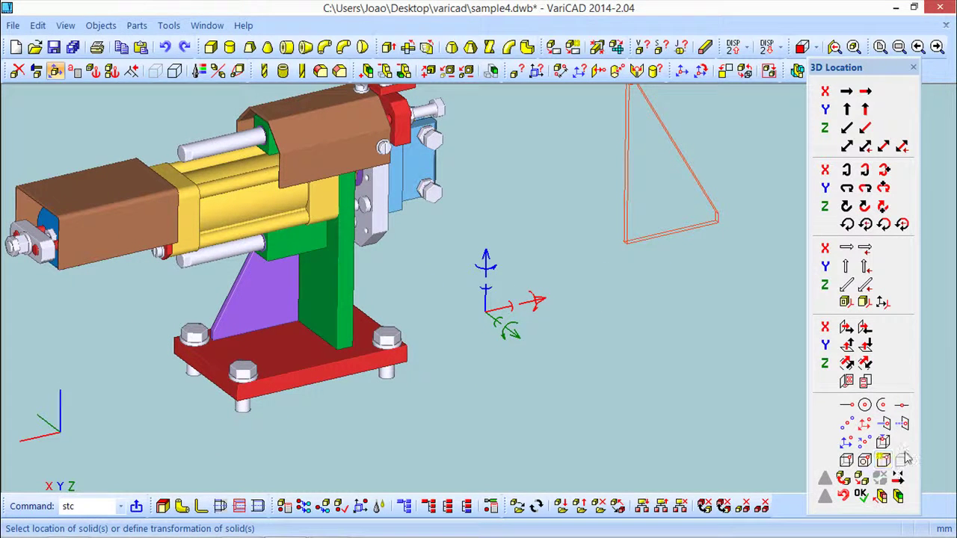
middle_click_drag(750, 428, 737, 437)
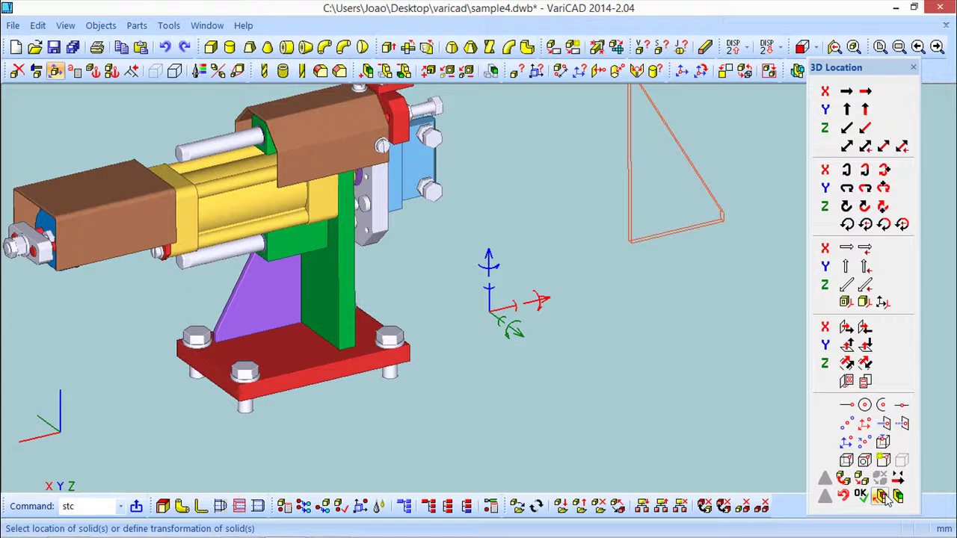
middle_click_drag(596, 400, 626, 393)
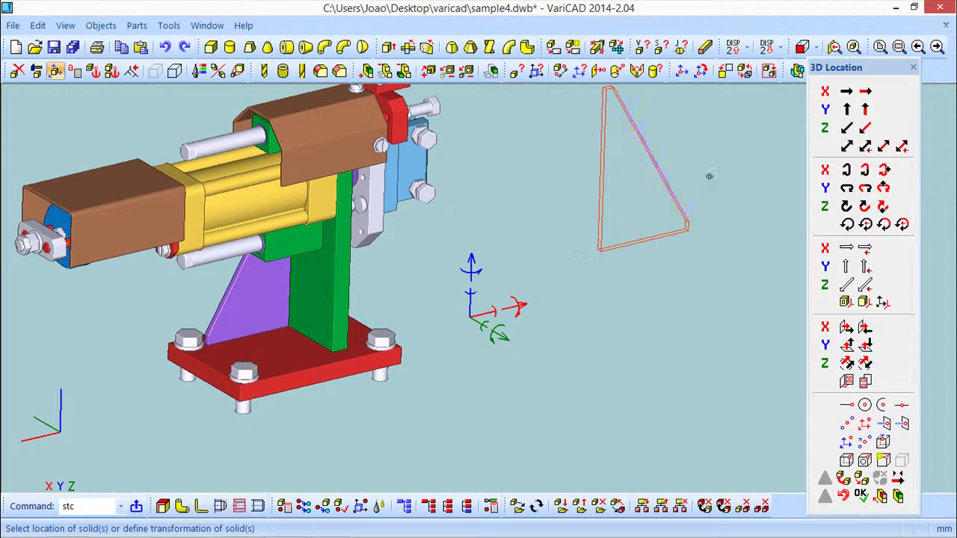
left_click(883, 461)
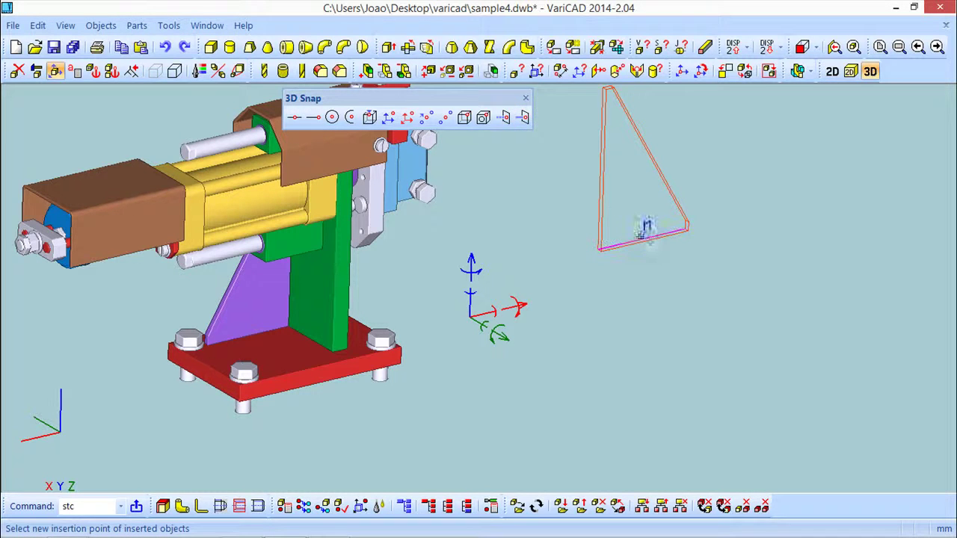
Step: Snap the gusset's insertion point to its bottom edge, place it at the upright's foot, and shift it along Y
left_click(656, 242)
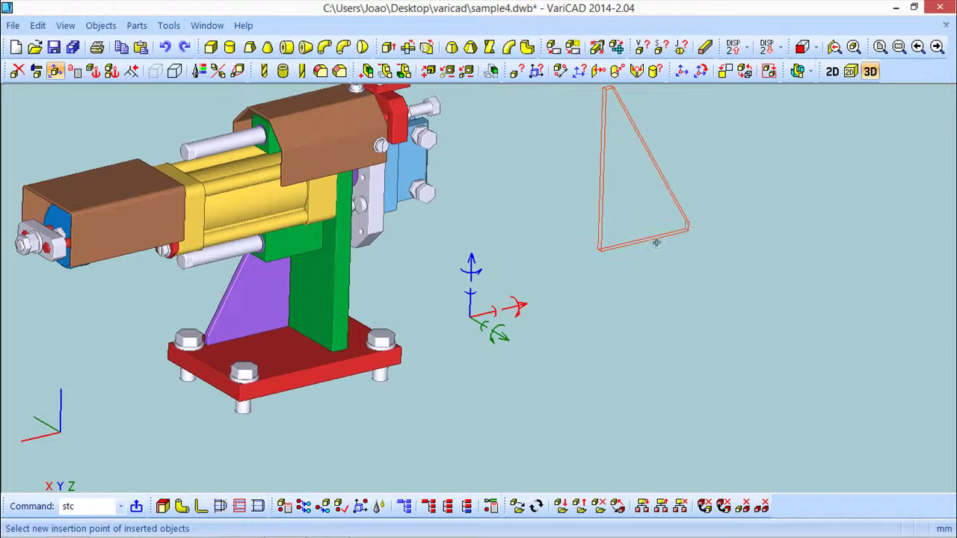
middle_click_drag(632, 313, 573, 337)
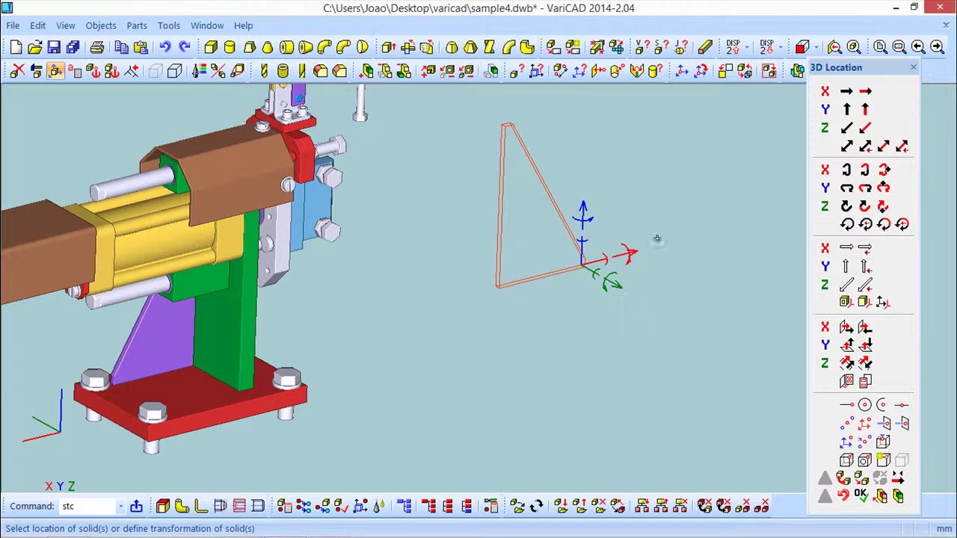
middle_click_drag(474, 404, 442, 367)
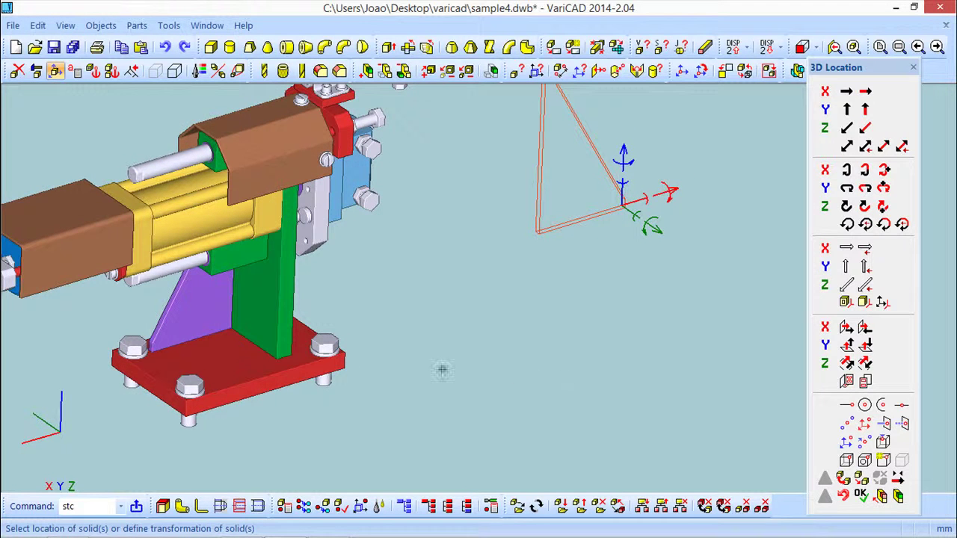
left_click(276, 359)
middle_click_drag(277, 359, 412, 359)
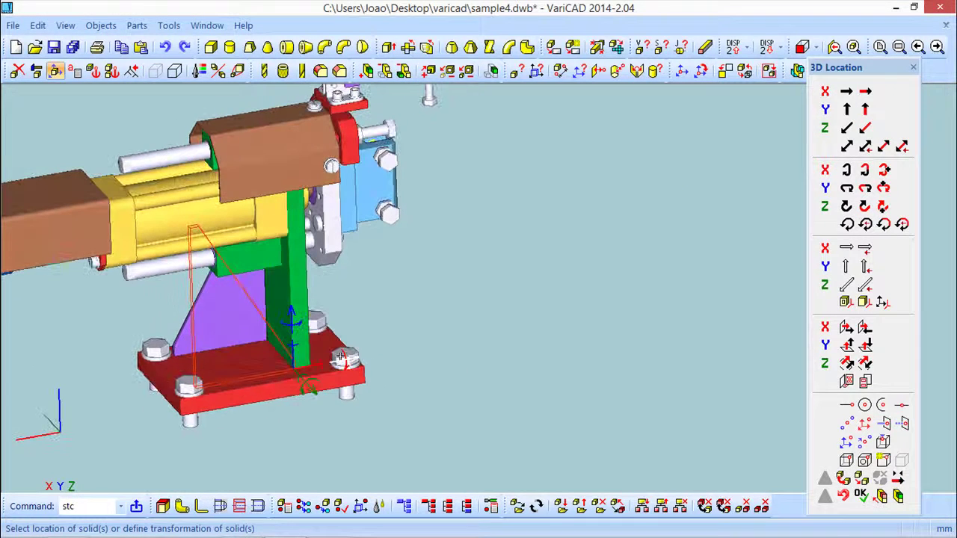
left_click(294, 348)
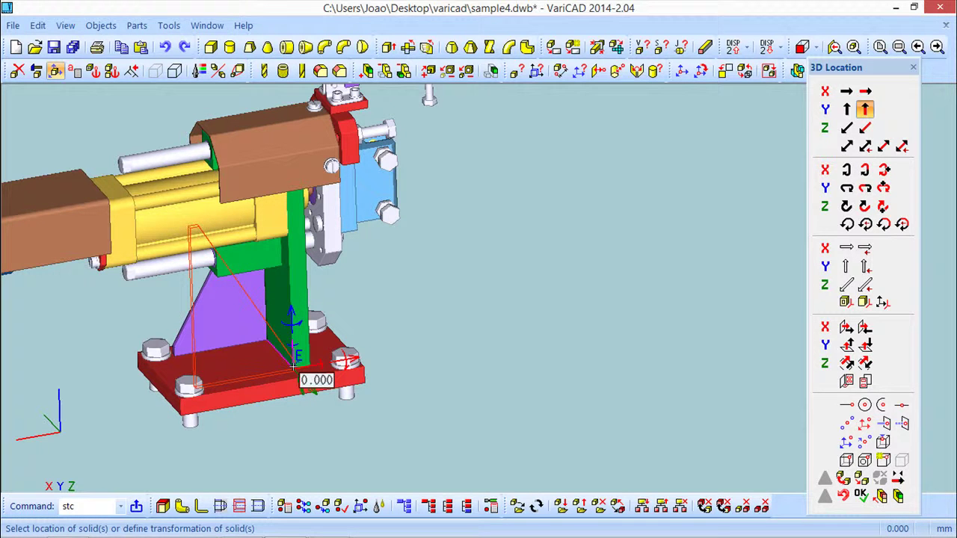
left_click(295, 374)
middle_click_drag(299, 378, 460, 422)
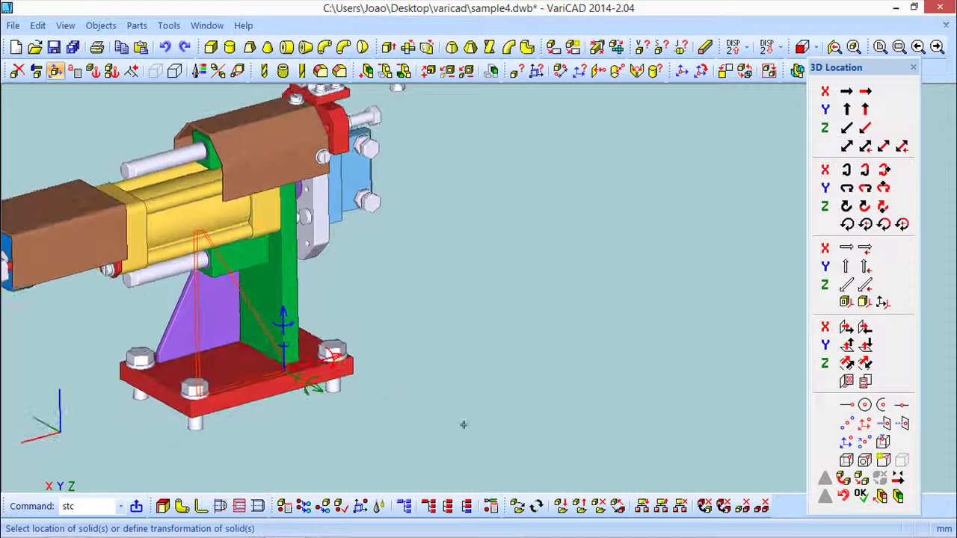
Step: Merge the gusset into the red base plate as a boolean insertion
left_click(899, 496)
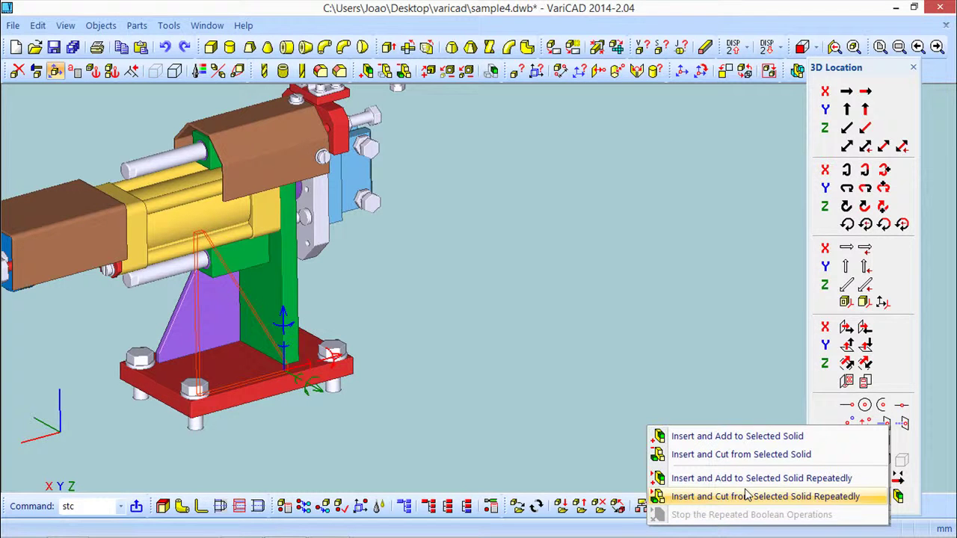
left_click(740, 437)
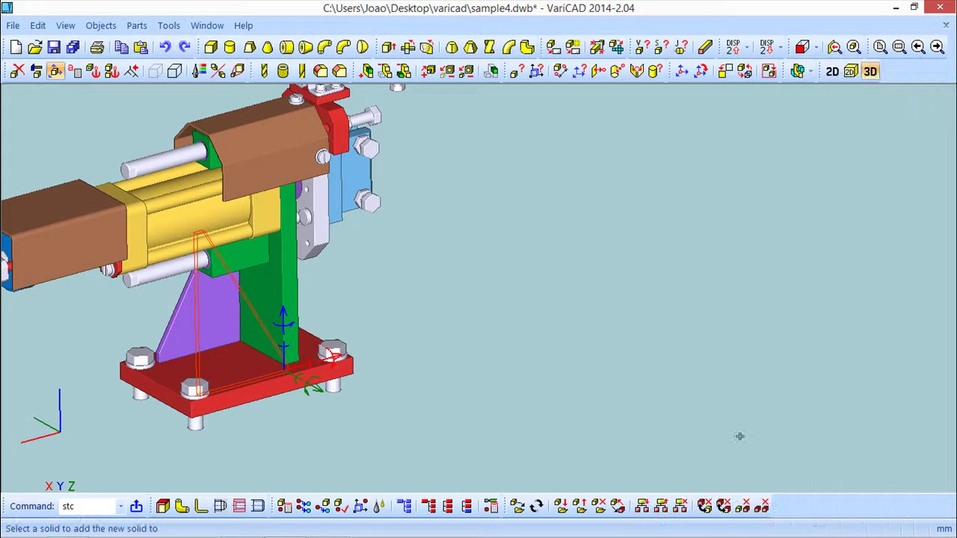
left_click(265, 388)
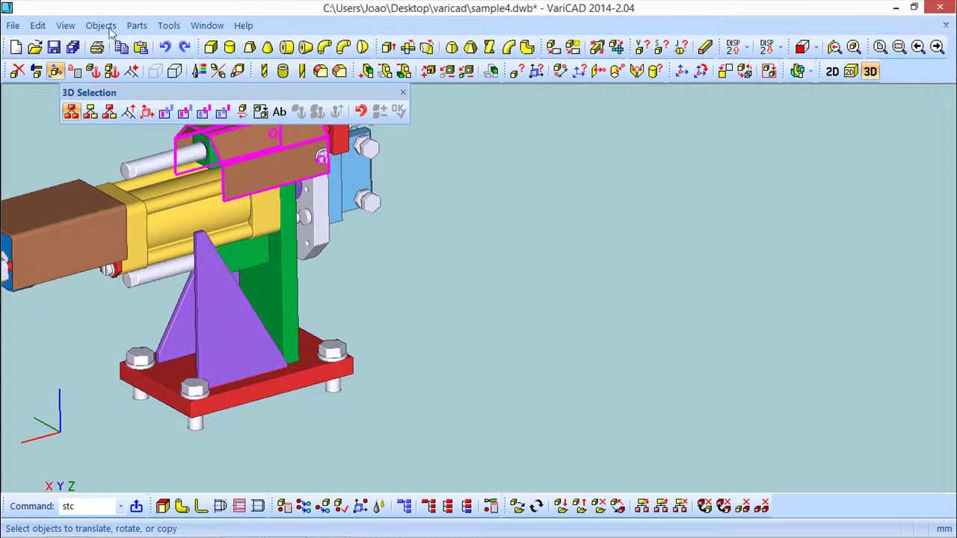
Step: Undo the last two operations to restore both purple gussets, and begin selecting solids to move
left_click(165, 47)
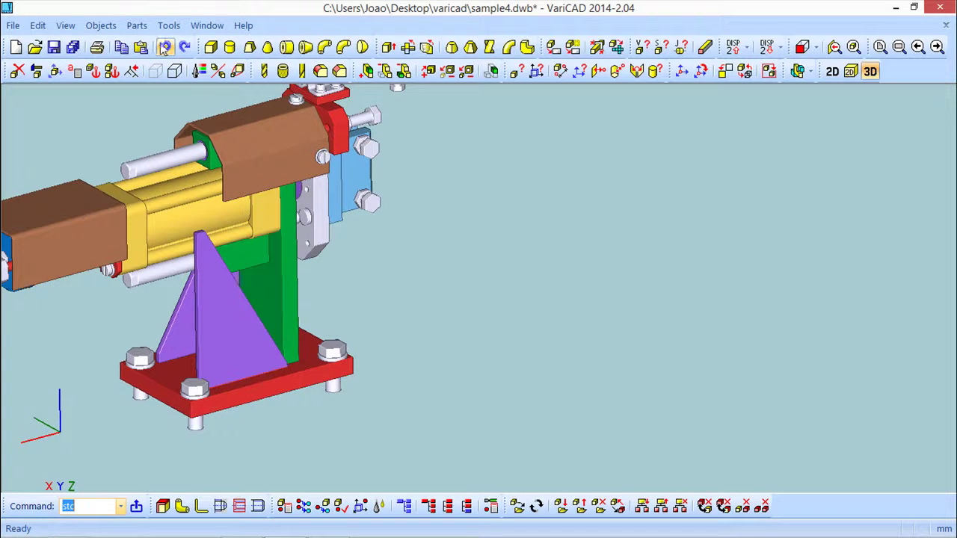
left_click(164, 46)
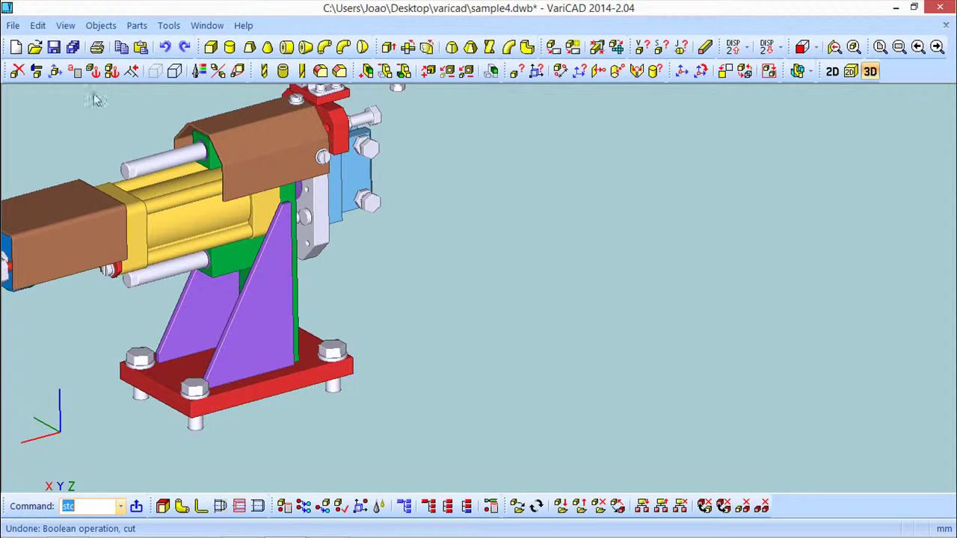
left_click(54, 71)
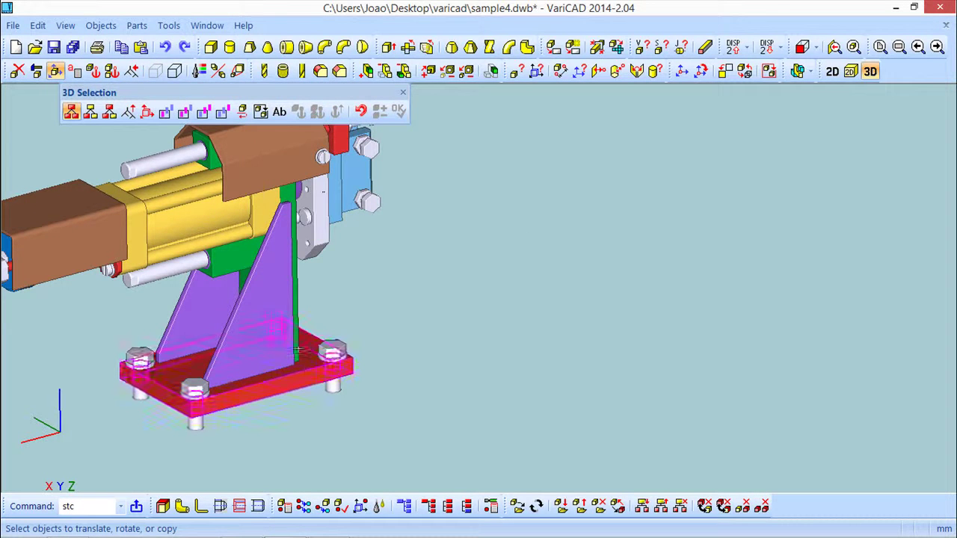
left_click(246, 321)
right_click(482, 335)
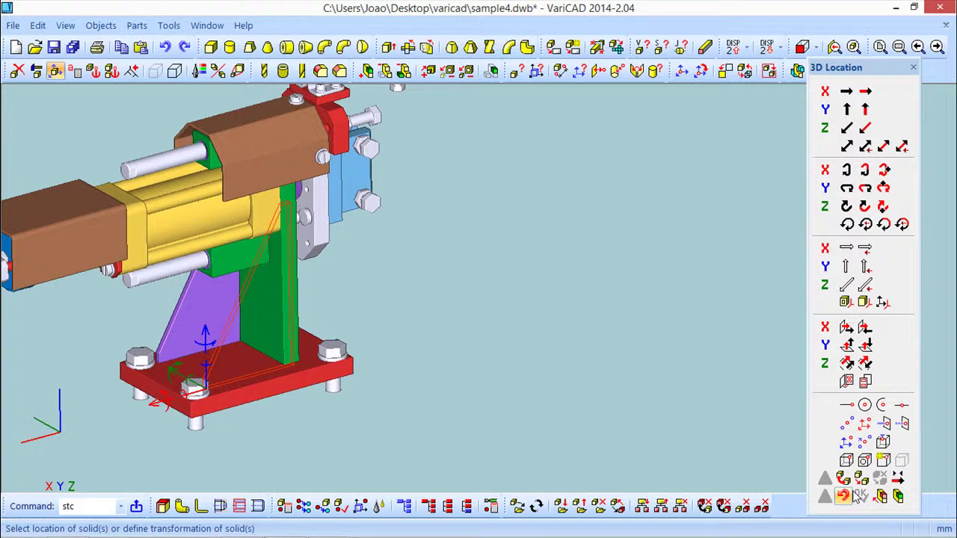
left_click(882, 498)
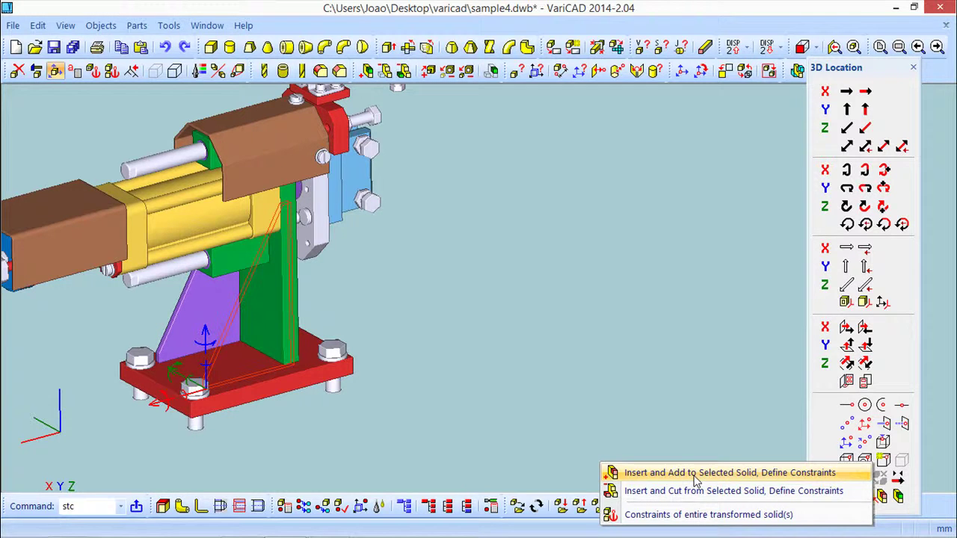
left_click(694, 474)
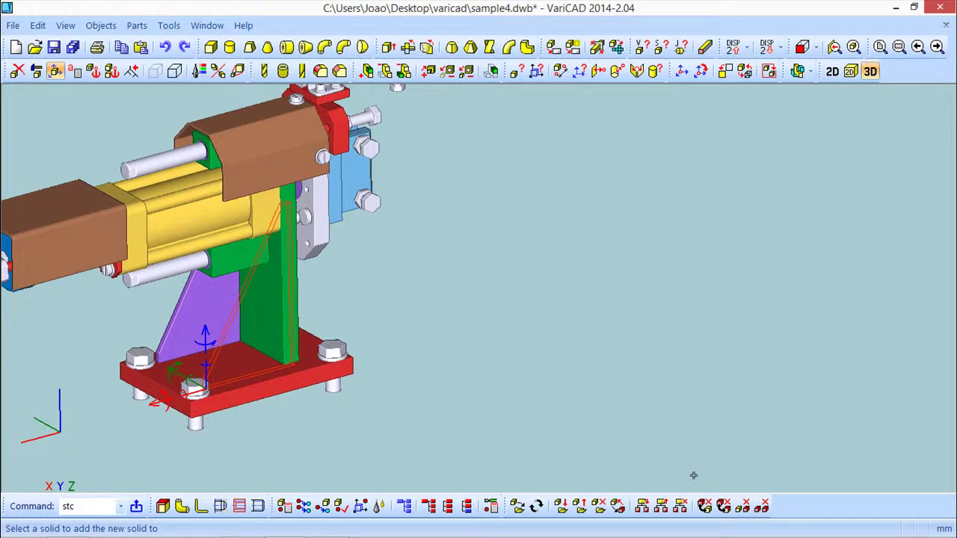
left_click(247, 387)
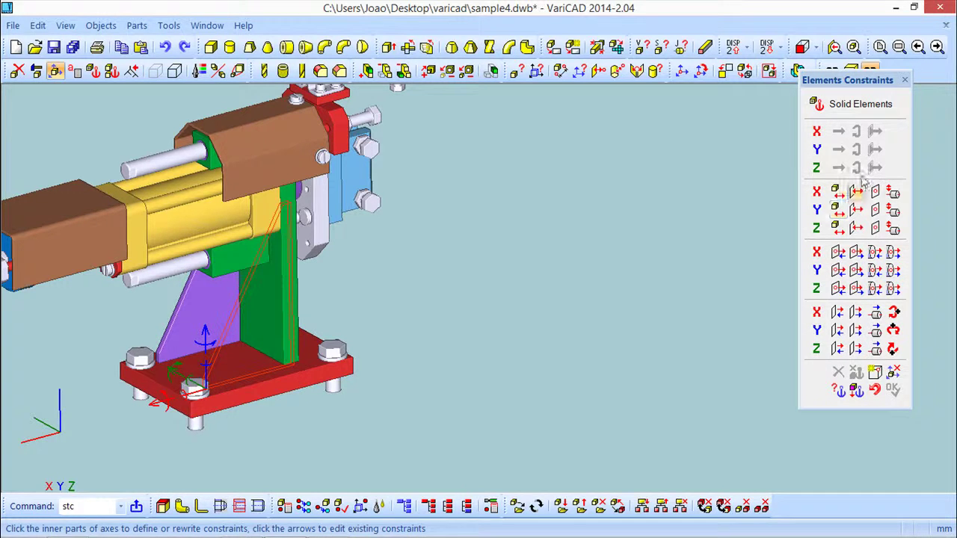
left_click(905, 80)
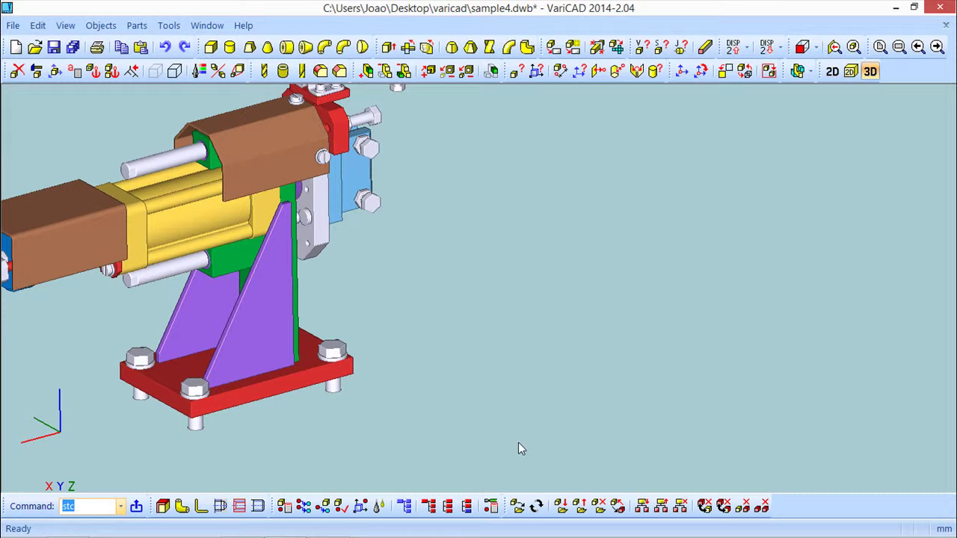
left_click(55, 71)
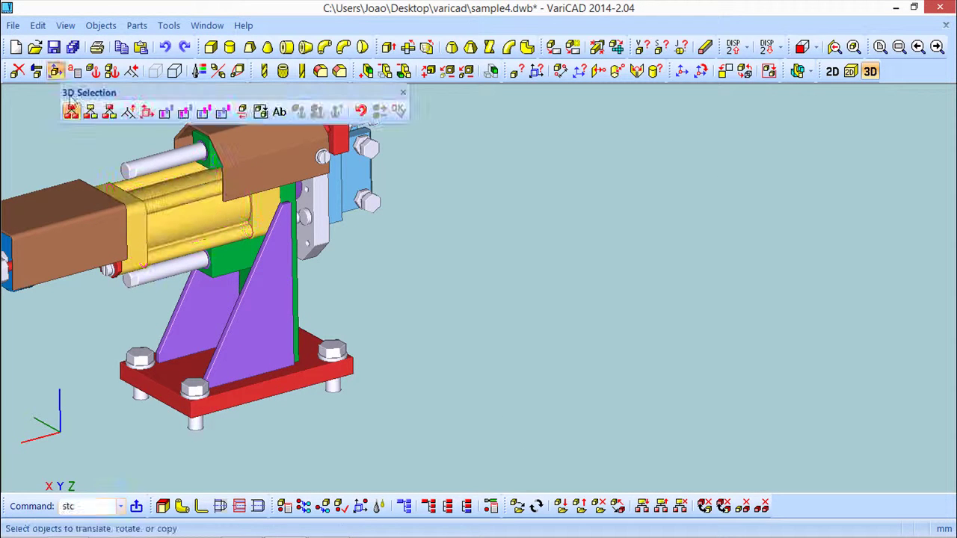
left_click(259, 333)
right_click(516, 332)
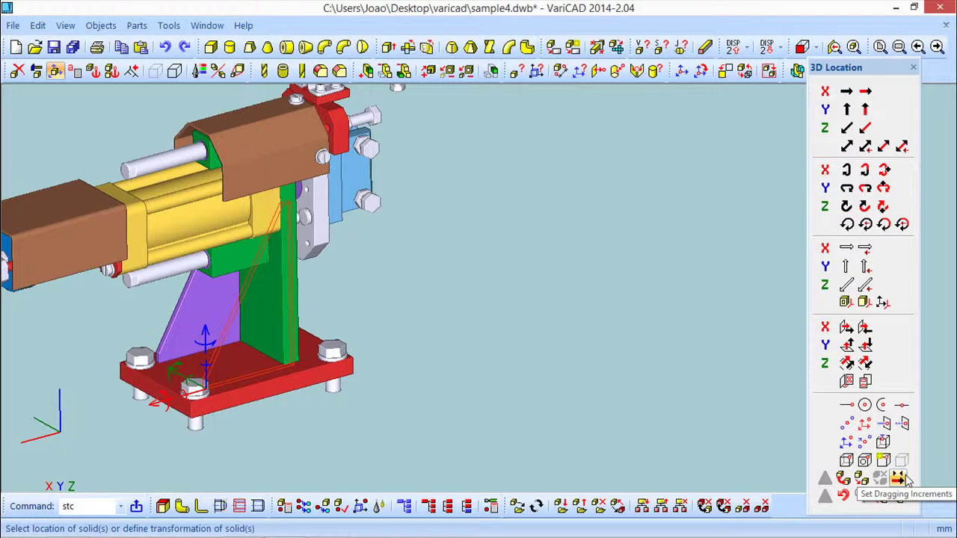
mouse_move(562, 423)
middle_mouse_down()
mouse_move(546, 446)
mouse_move(563, 440)
middle_mouse_up()
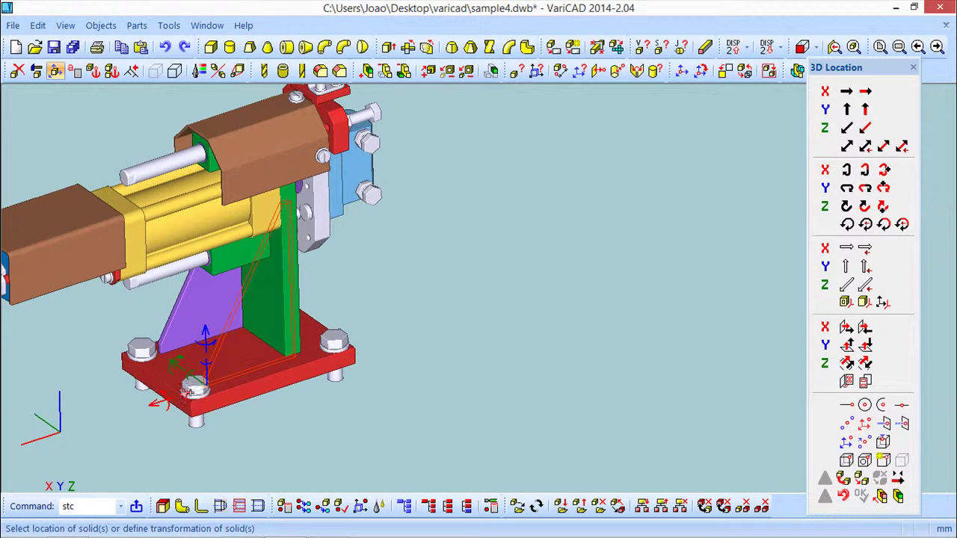
left_click_drag(191, 389, 493, 312)
middle_click_drag(557, 371, 554, 361)
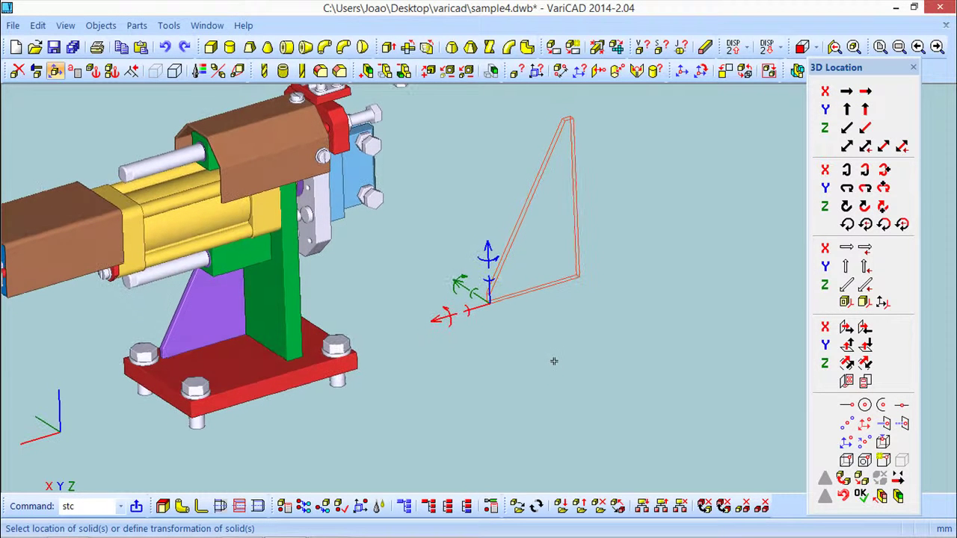
key("Return")
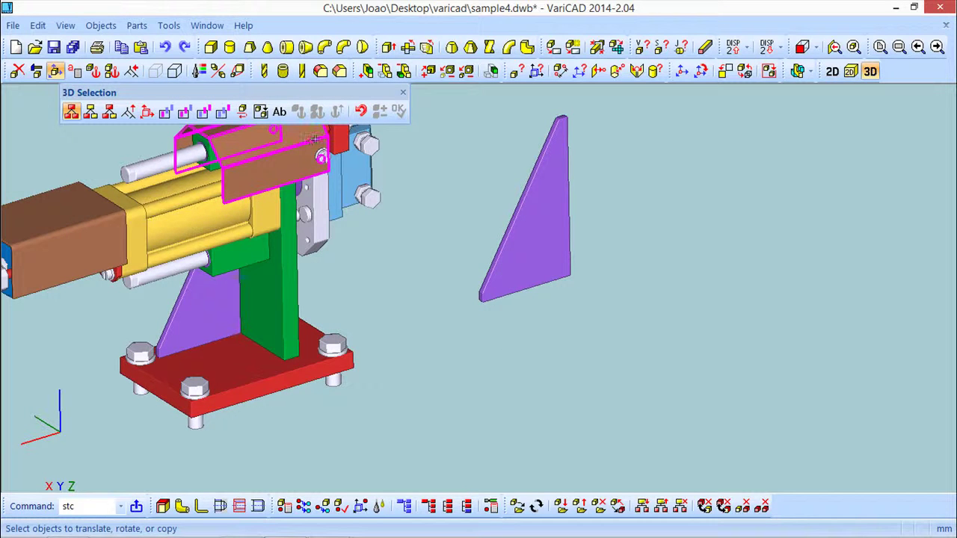
key("Escape")
left_click(164, 47)
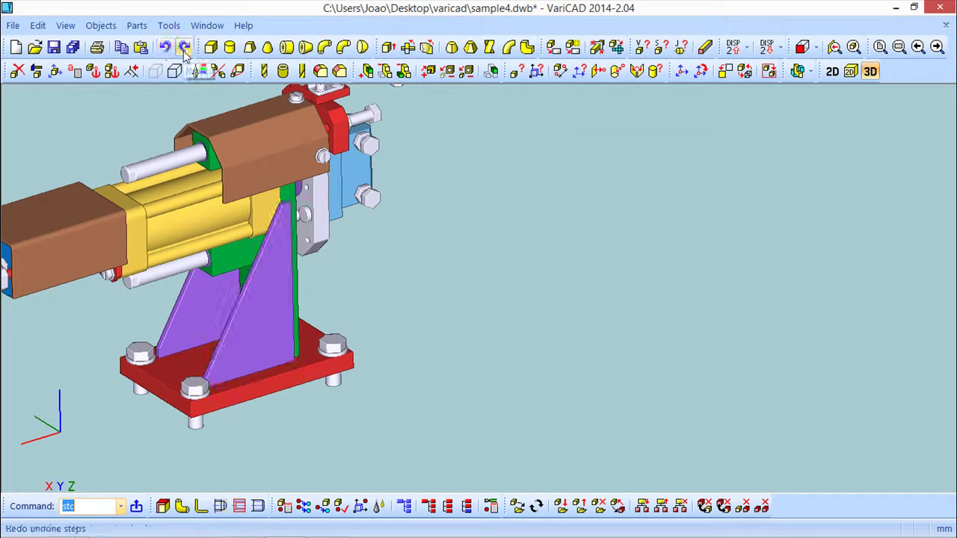
left_click(55, 71)
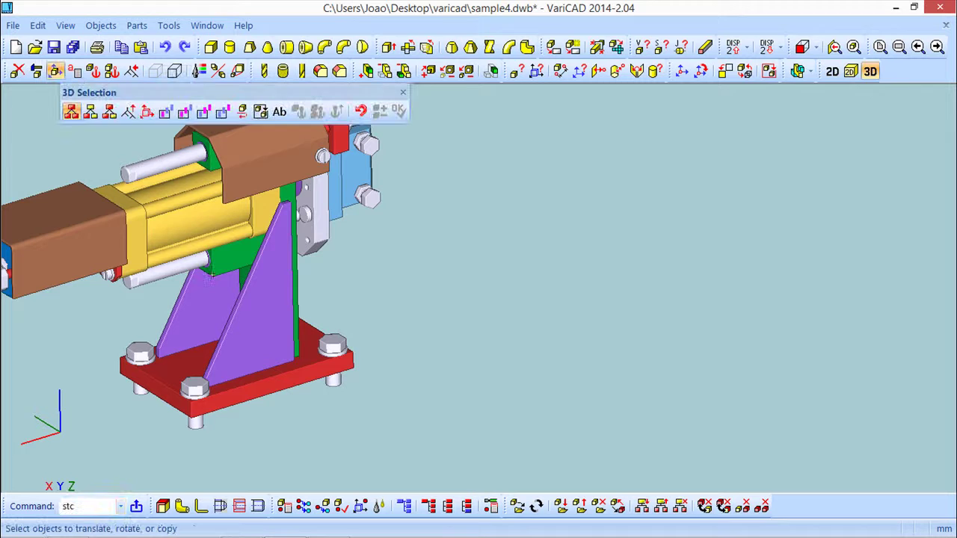
Step: Select the front purple gusset and move it -305 mm along the X axis
left_click(251, 341)
right_click(427, 286)
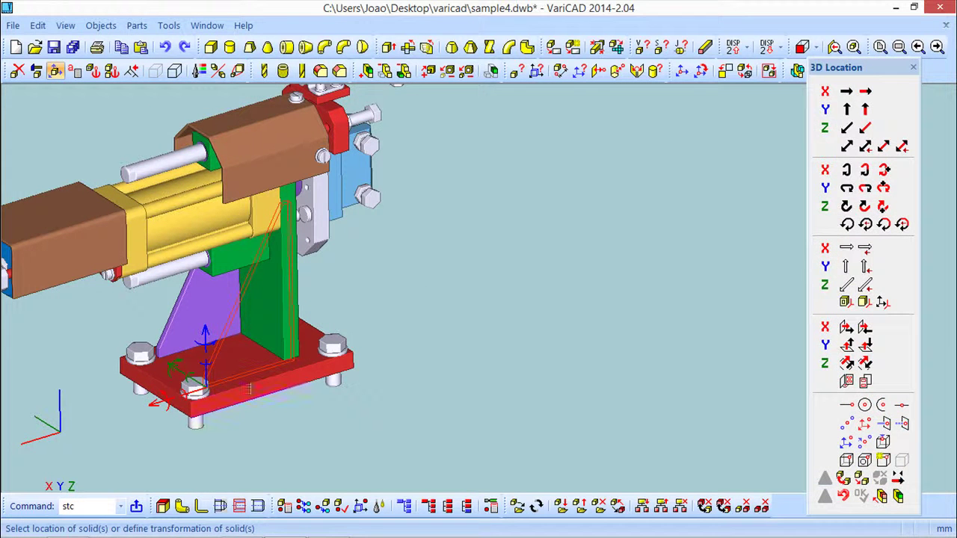
left_click(193, 391)
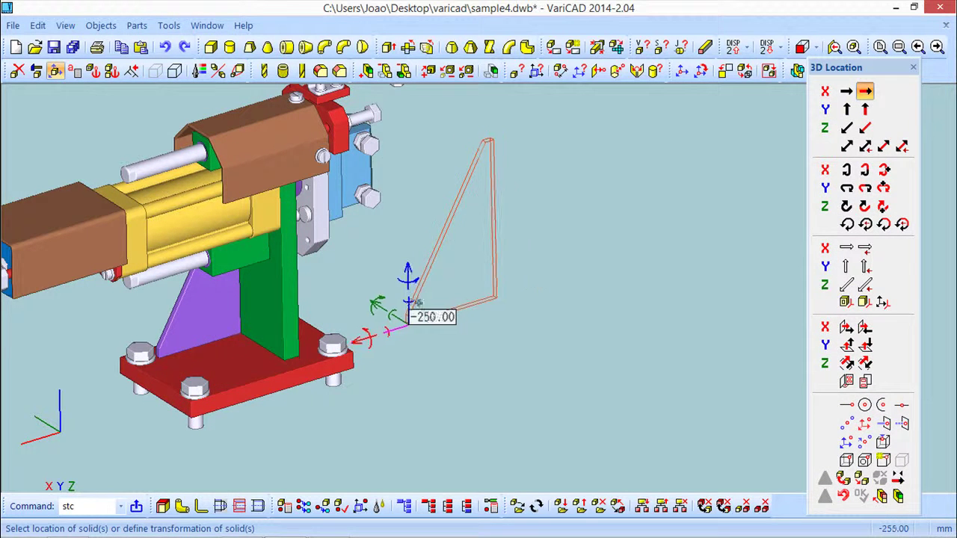
left_click(457, 303)
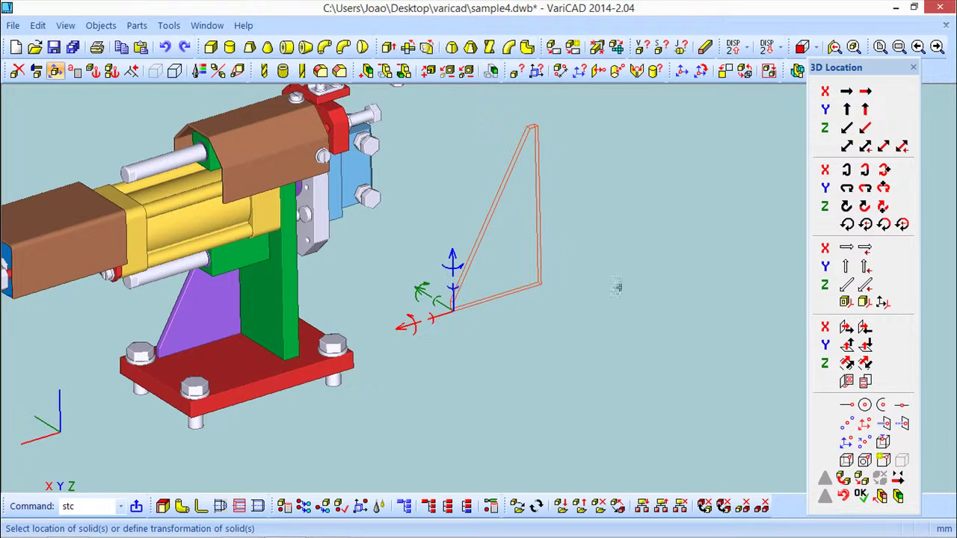
Step: Reanchor the gusset's insertion point at its bottom corner via 3D Snap
left_click(883, 460)
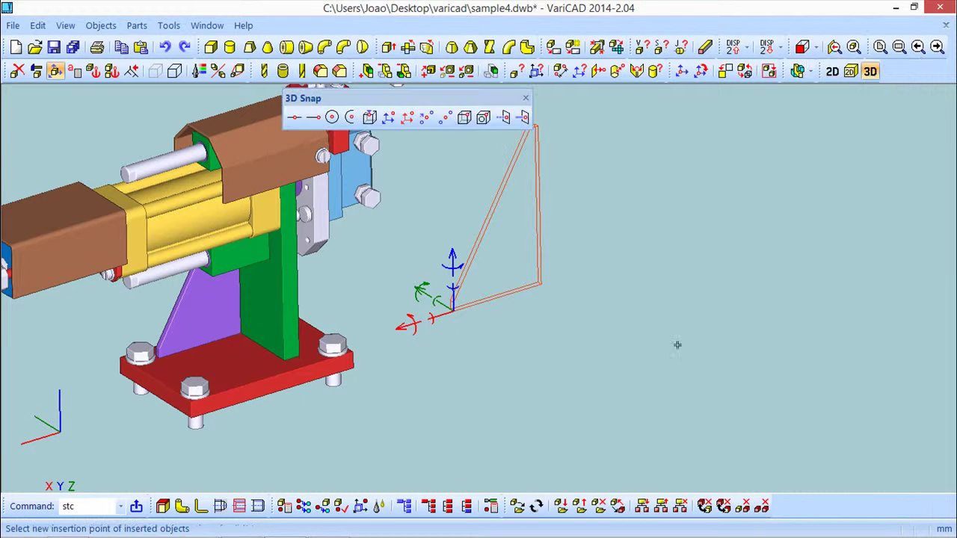
left_click(537, 282)
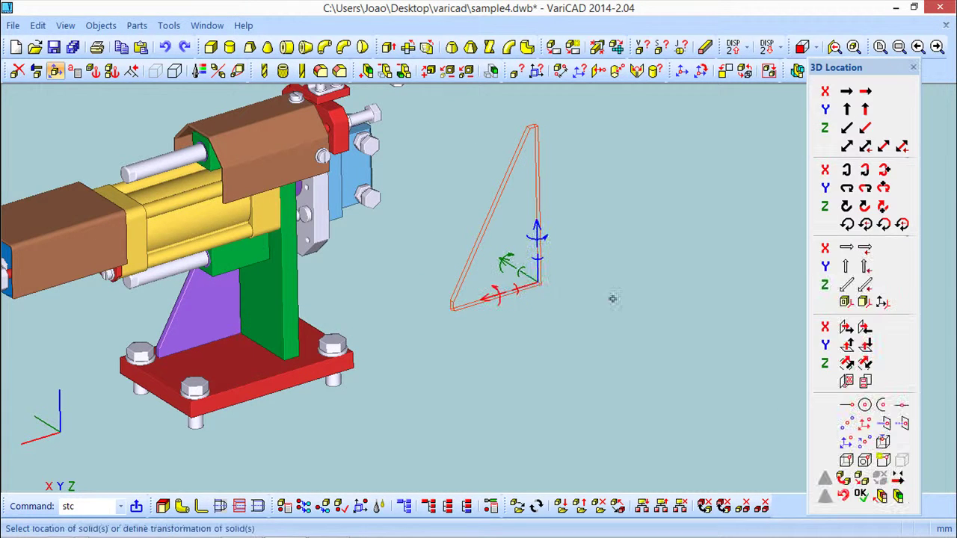
middle_click_drag(592, 300, 568, 310)
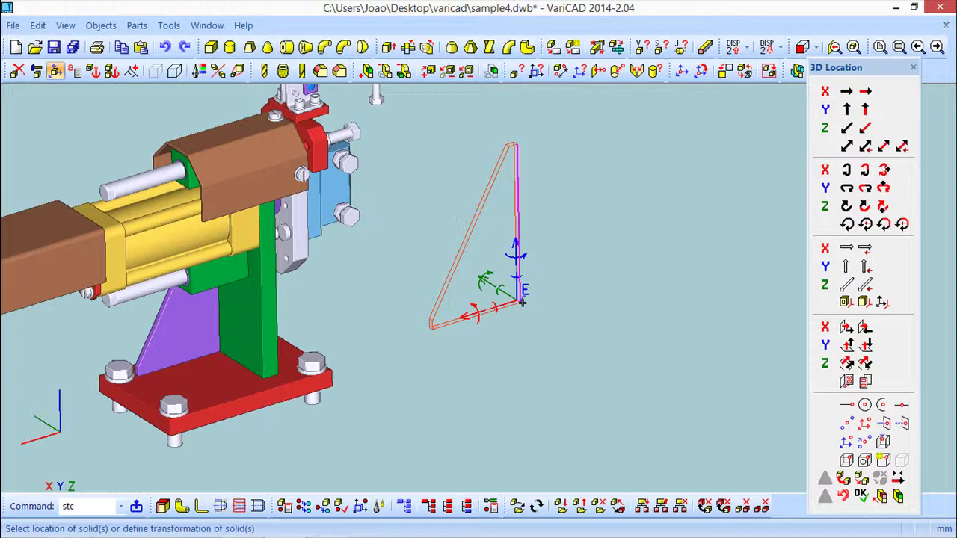
Step: Copy the gusset as a solid twice, offsetting the copies -59 and -58 along Z, then stop copying
left_click(861, 481)
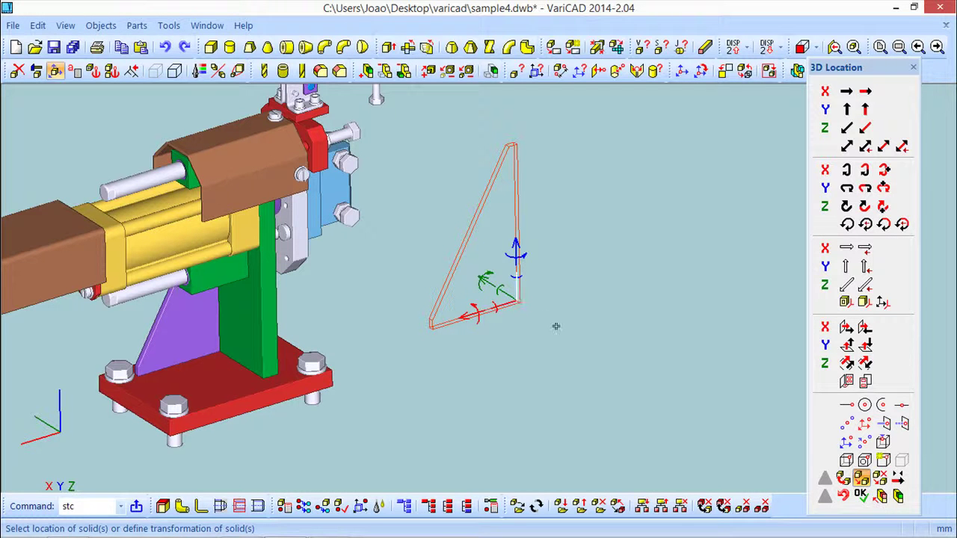
left_click(860, 494)
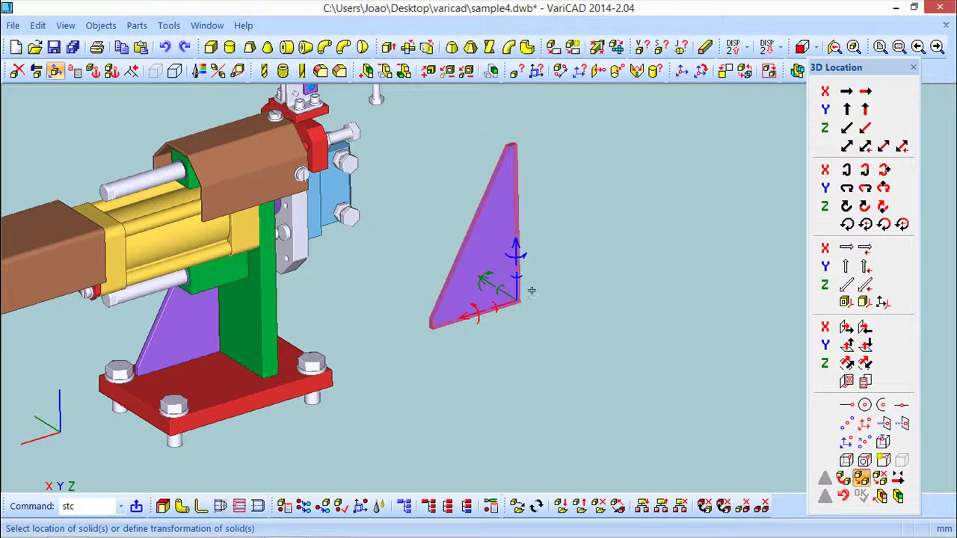
left_click_drag(506, 295, 546, 325)
left_click(861, 494)
middle_click_drag(725, 420, 673, 401)
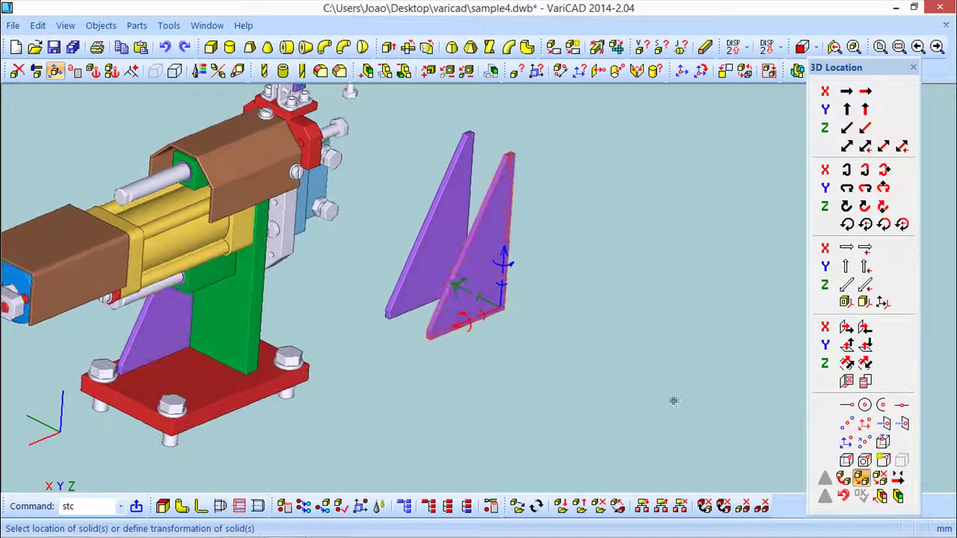
left_click_drag(503, 307, 540, 331)
left_click(862, 494)
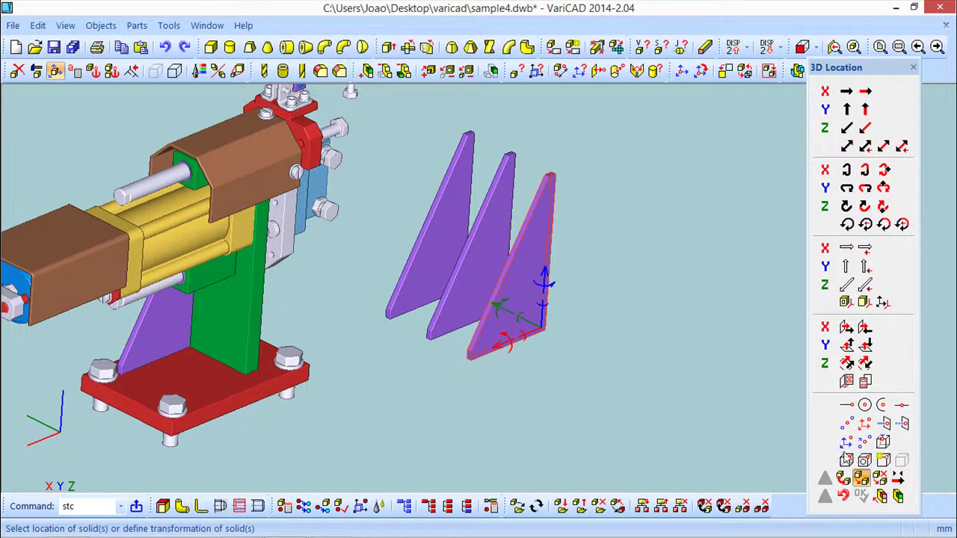
left_click(882, 480)
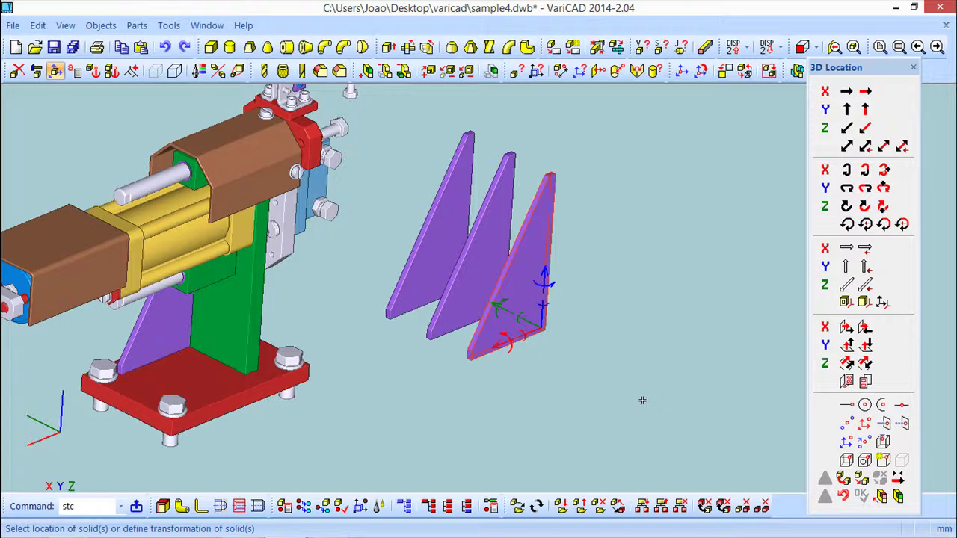
left_click(528, 321)
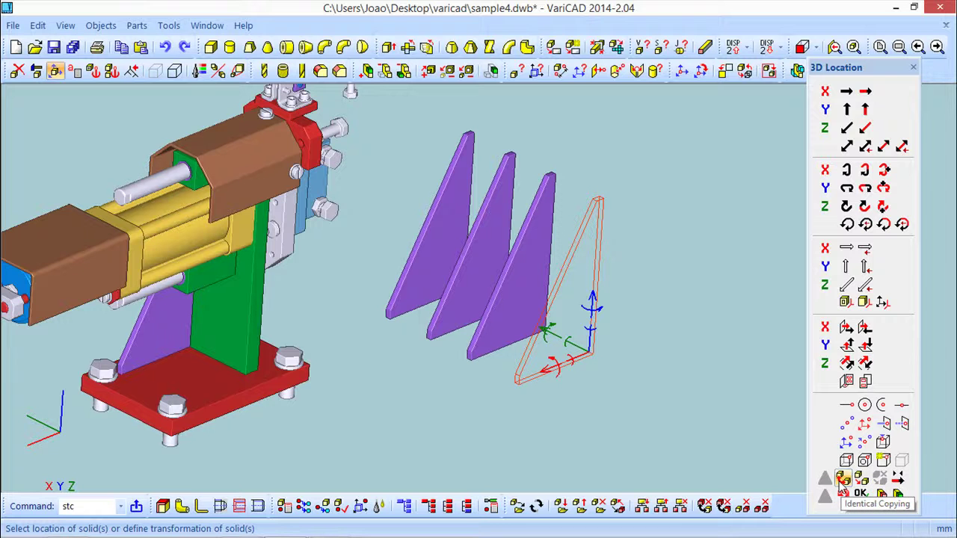
Step: Slide an identical gusset copy about 197 along Y to start the second row
left_click_drag(577, 359, 486, 430)
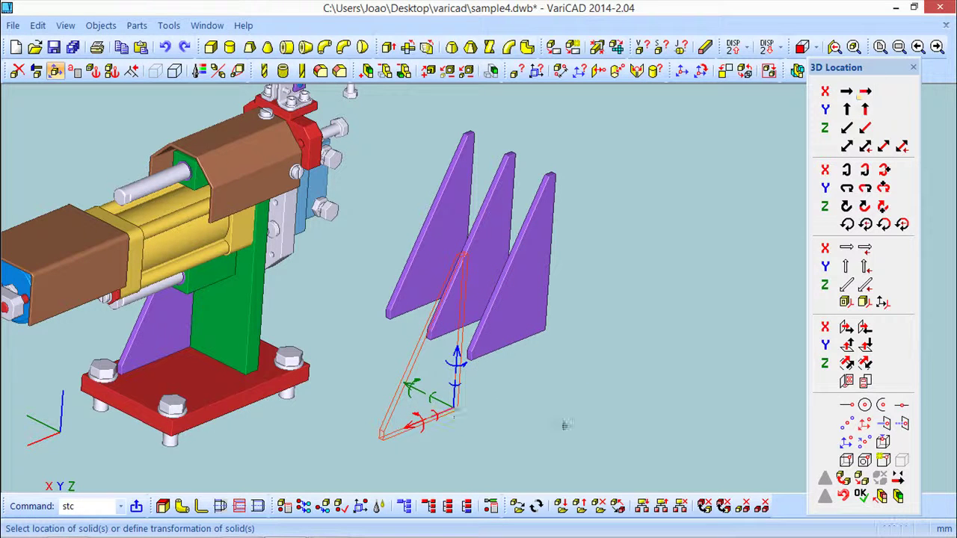
left_click(843, 480)
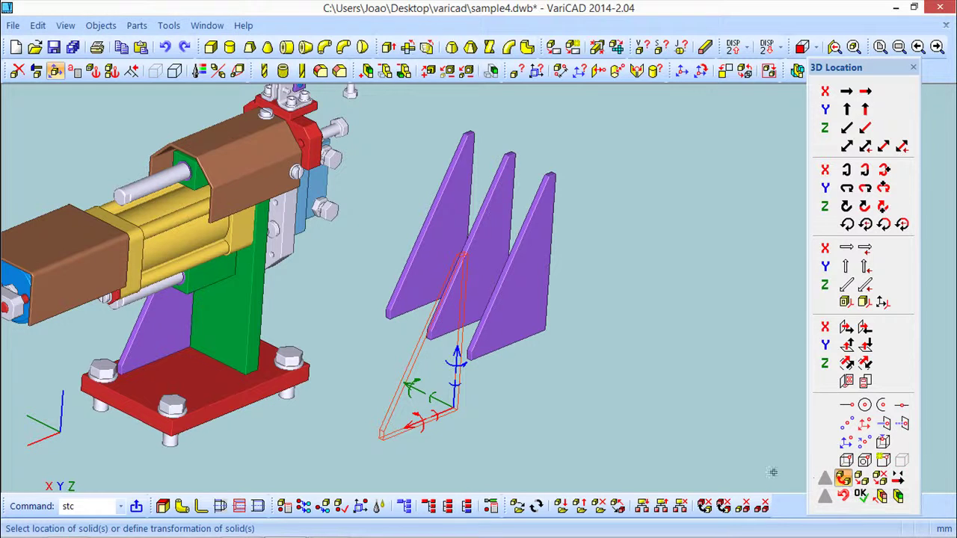
left_click(860, 494)
key("Left")
key("Up")
key("Up")
key("Up")
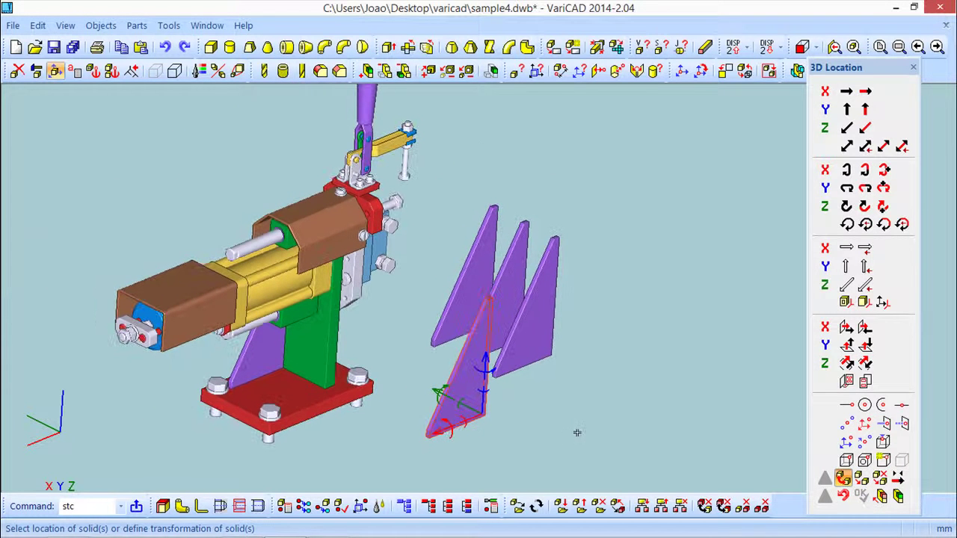
Step: Shift the copied triangles along the green and red axes, including a 52 offset, to finish the row of four
left_click(447, 318)
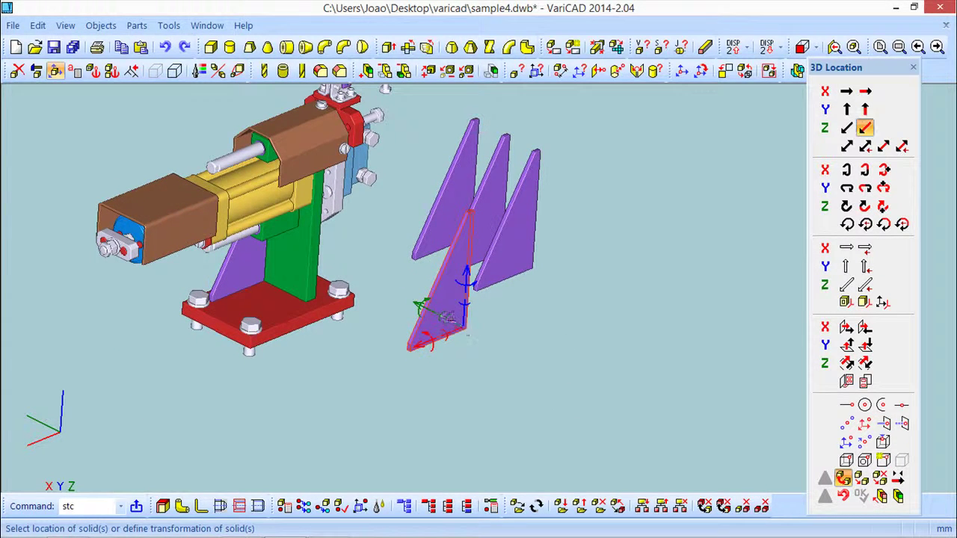
left_click(495, 343)
left_click(861, 494)
left_click(479, 334)
left_click(524, 363)
left_click(861, 495)
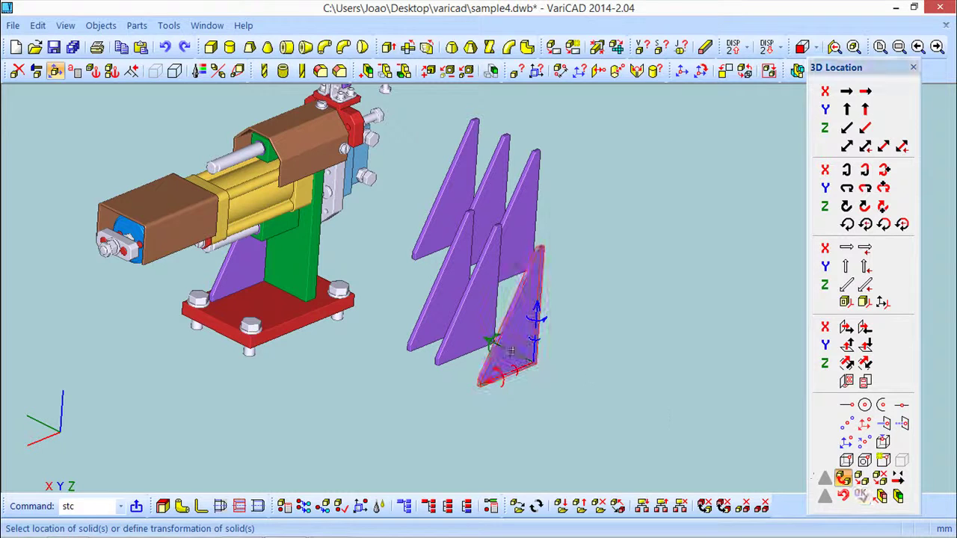
left_click(524, 362)
left_click(566, 385)
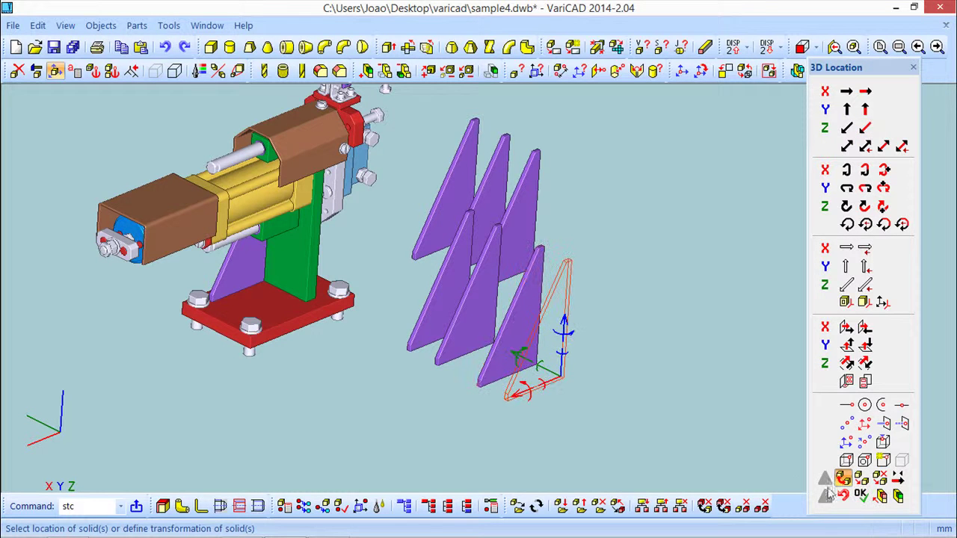
left_click(864, 497)
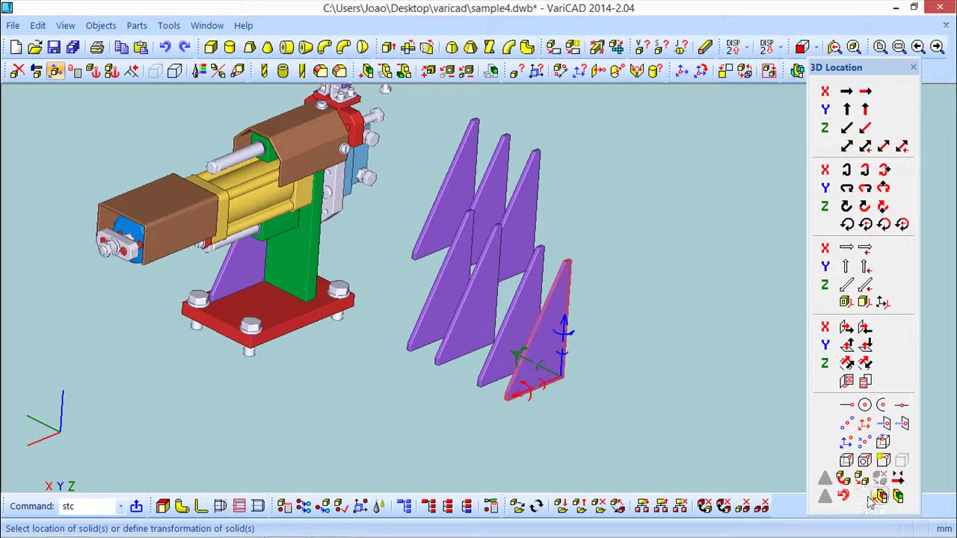
left_click(913, 67)
left_click_drag(627, 291, 416, 301)
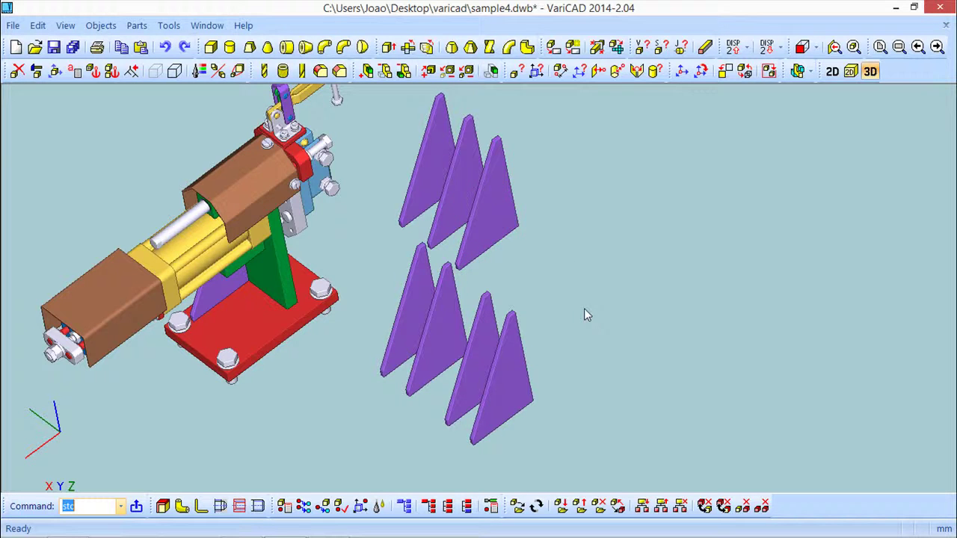
Step: Recolour the upper right gusset plate red (swatch 2) with Change color
middle_click_drag(584, 315, 597, 303)
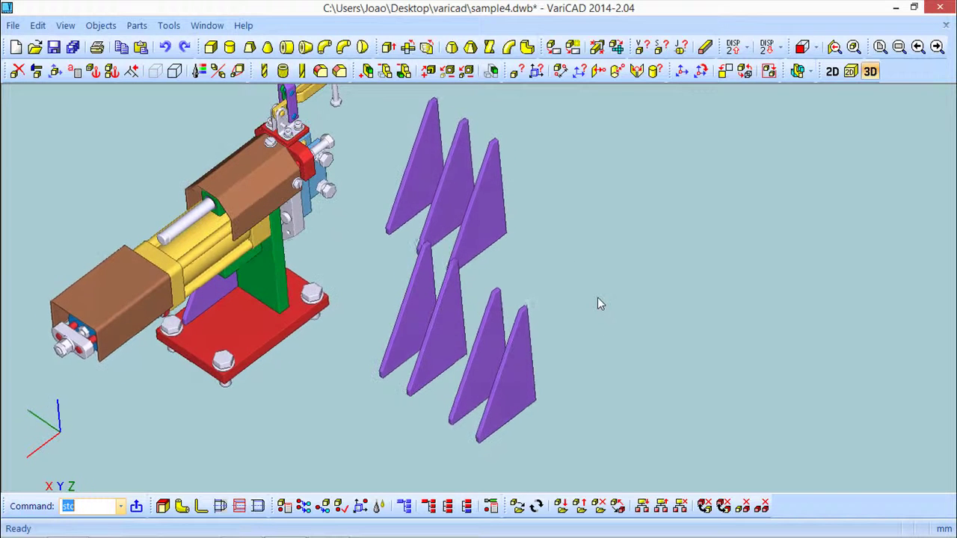
left_click(199, 72)
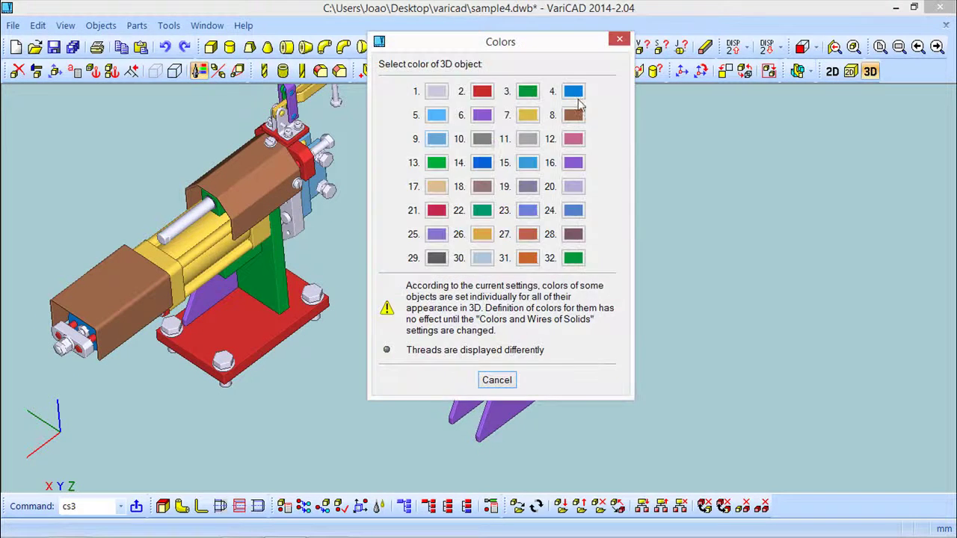
left_click(482, 92)
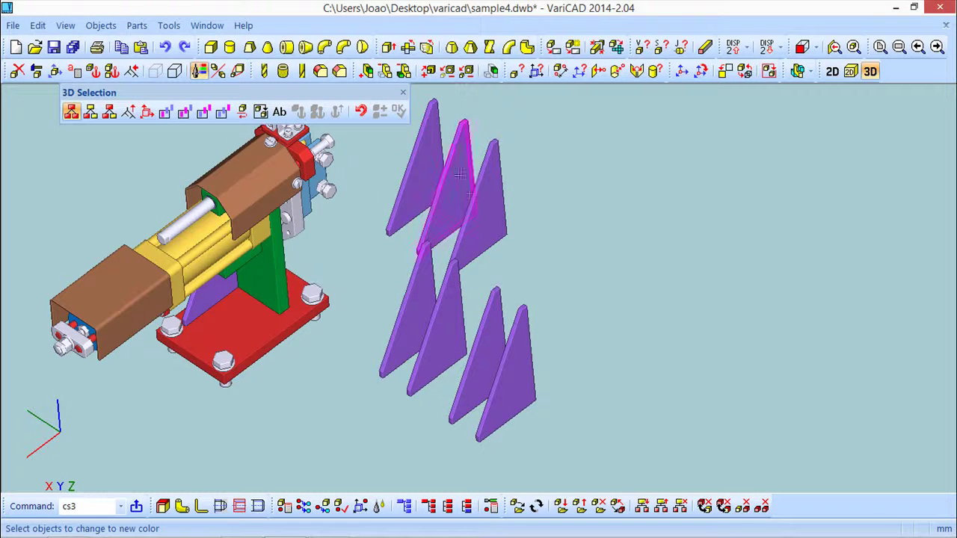
left_click(490, 203)
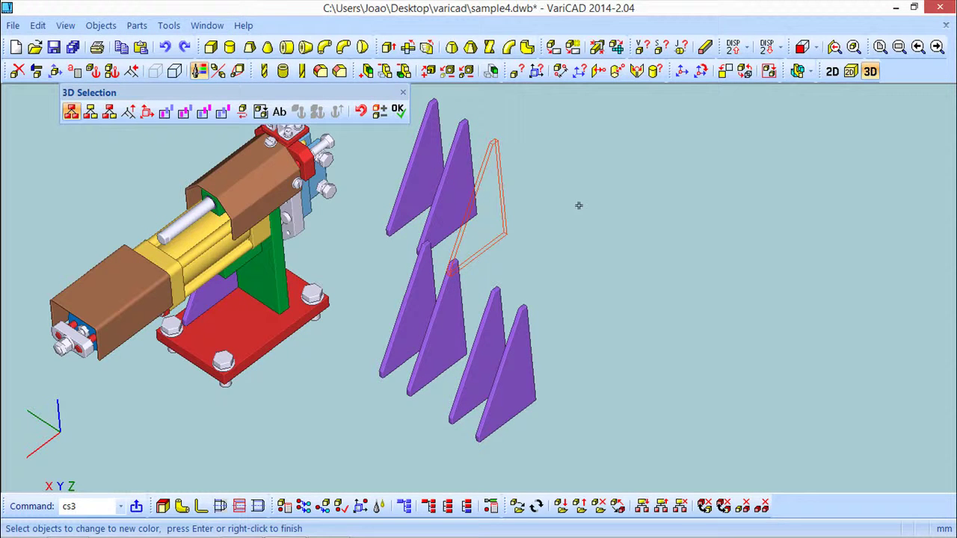
left_click(400, 112)
left_click(403, 95)
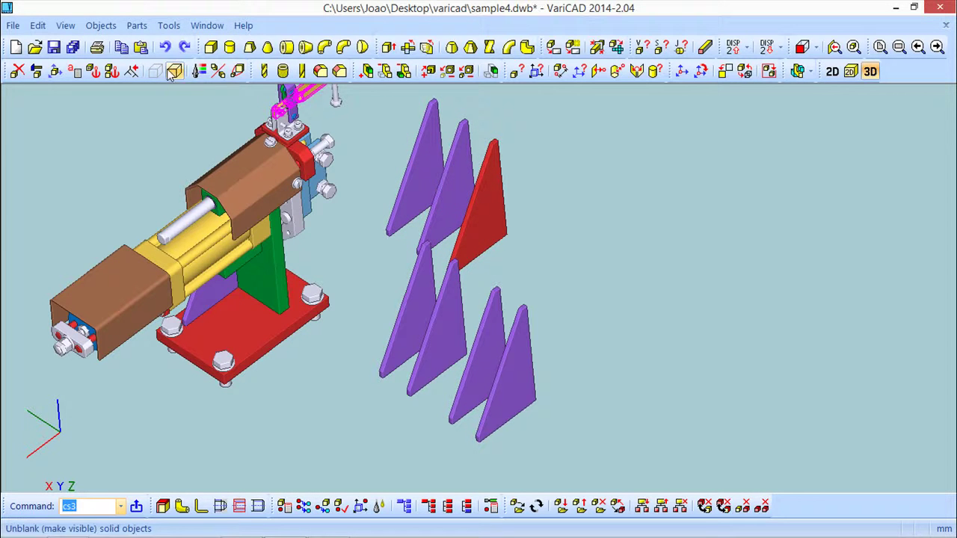
Step: Recolour one lower gusset plate green (swatch 22)
left_click(199, 71)
key("Return")
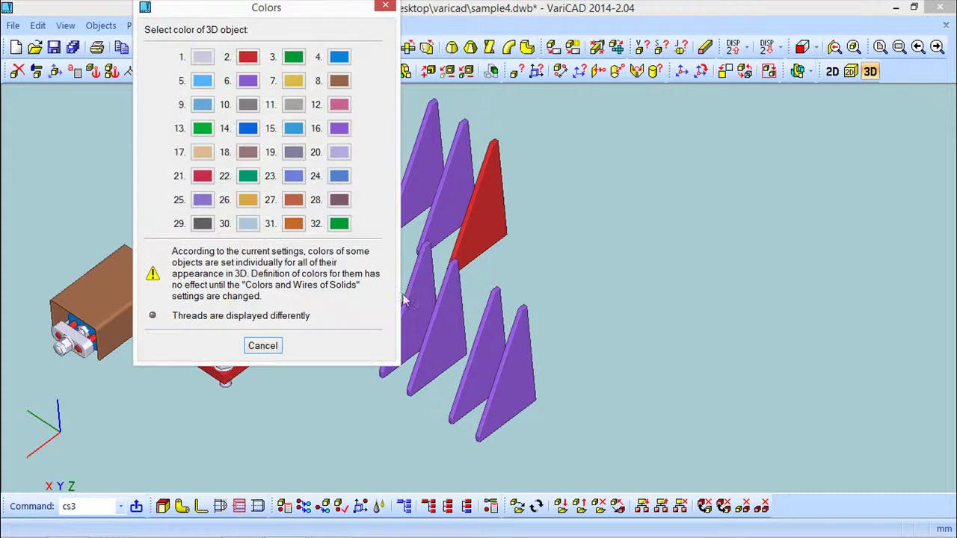
left_click(248, 177)
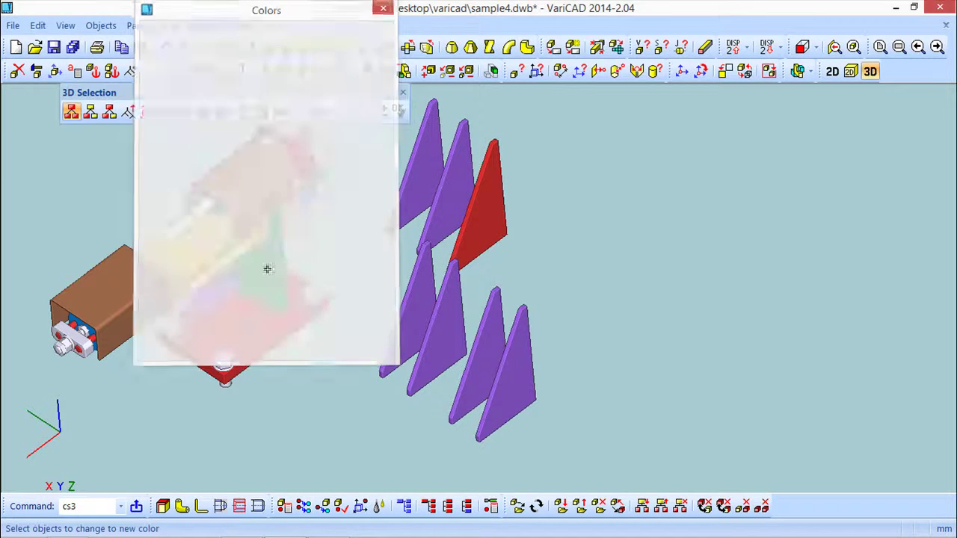
left_click(485, 350)
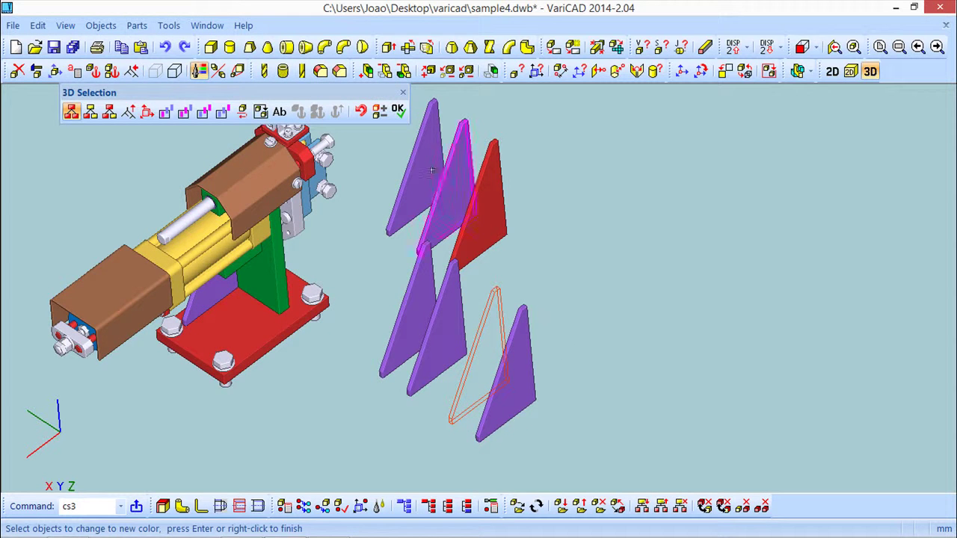
left_click(400, 112)
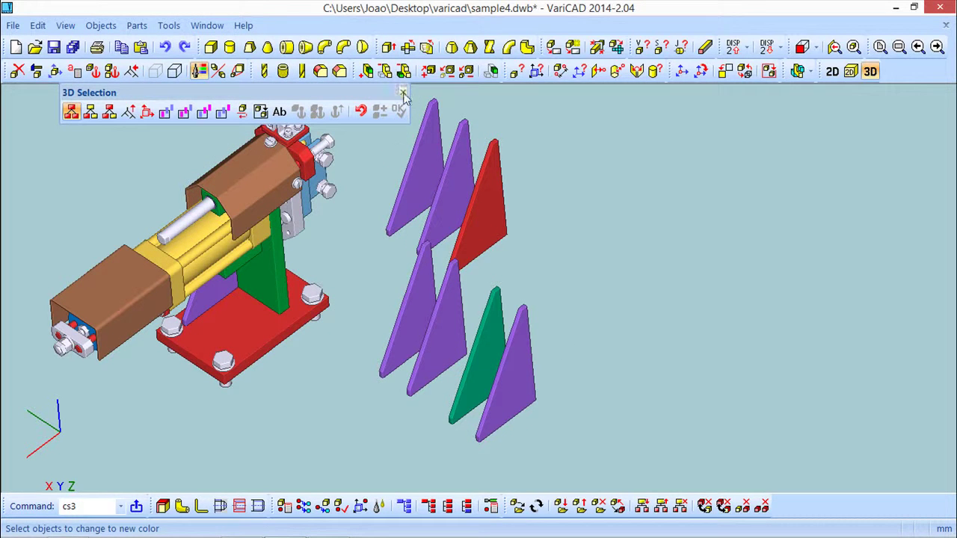
left_click(398, 111)
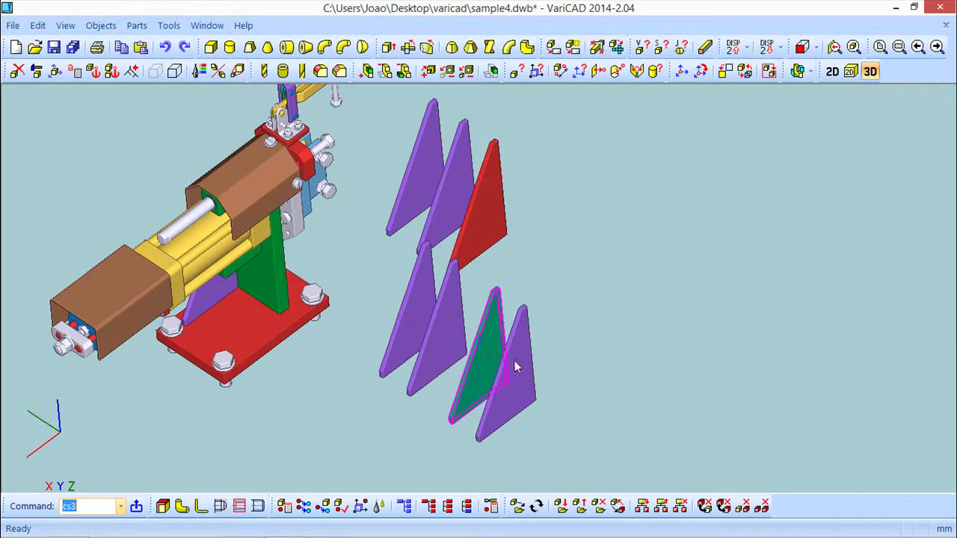
Step: Recolour the lower left gusset plate light blue (swatch 15)
left_click(198, 70)
left_click(401, 317)
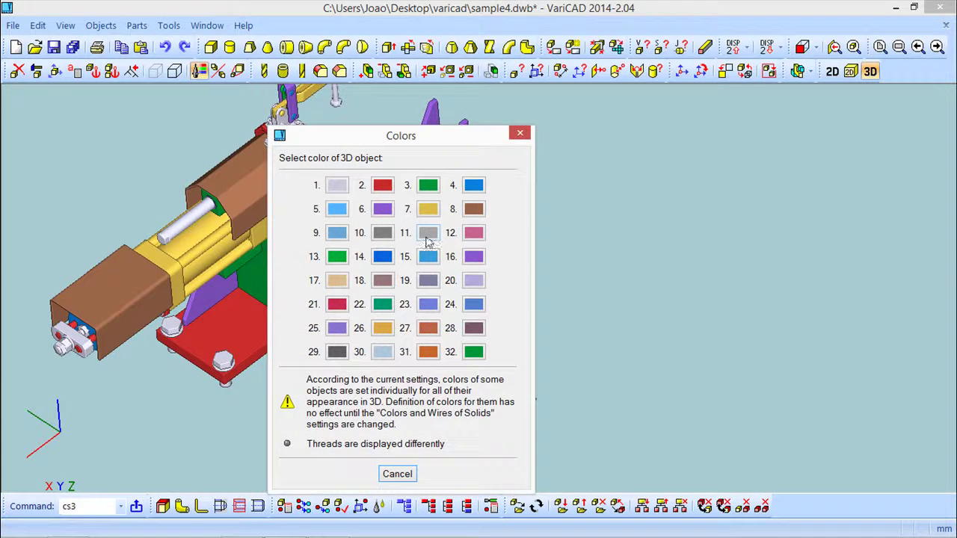
left_click(433, 256)
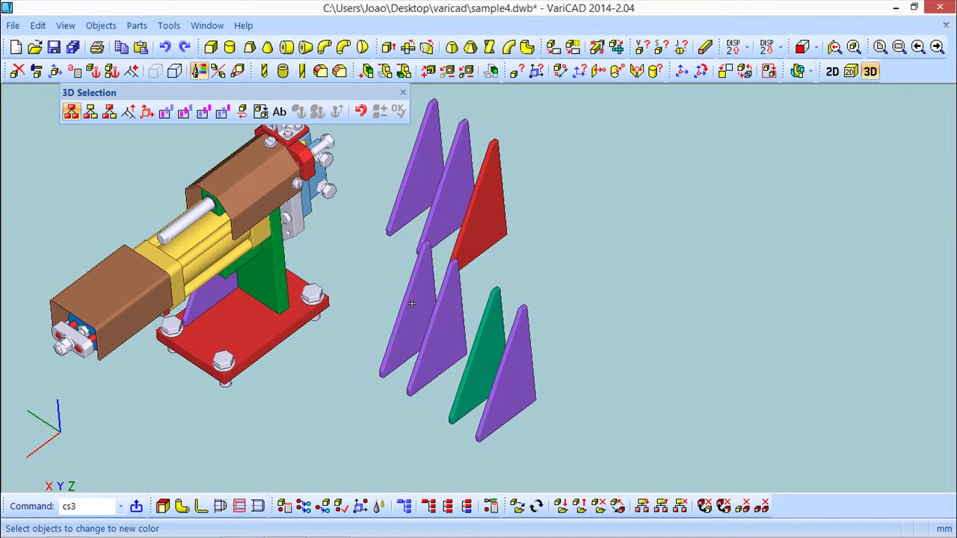
middle_click_drag(387, 397, 410, 387)
scroll(409, 387, "up", 5)
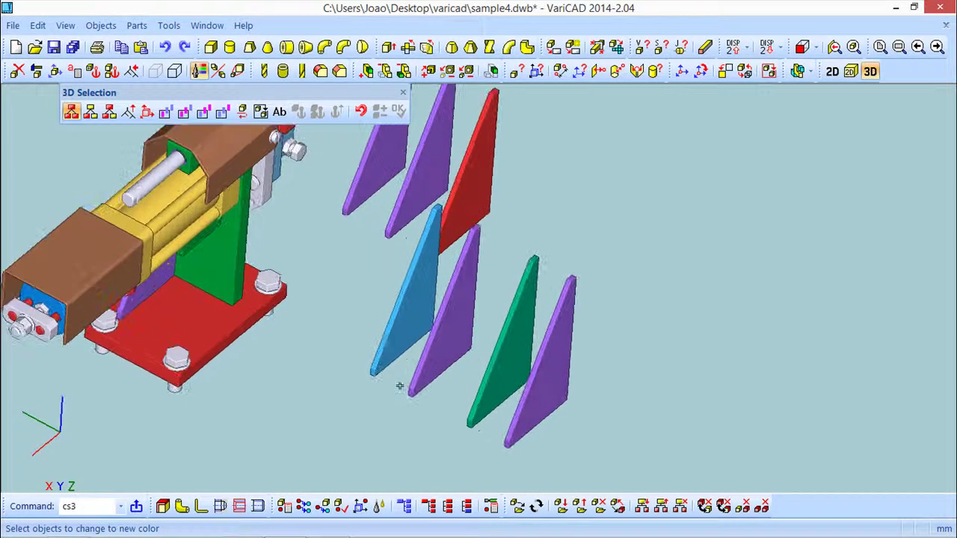
left_click(402, 94)
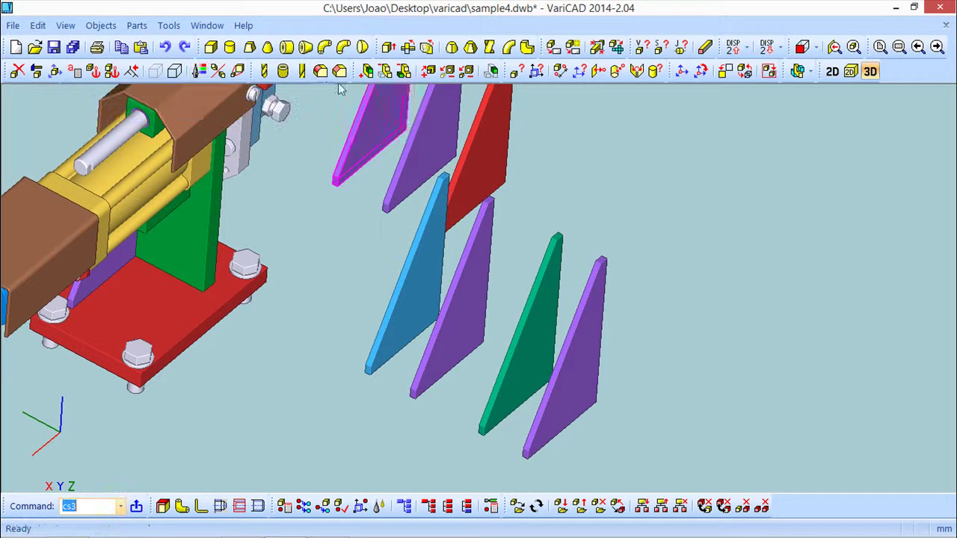
Step: In the Fillet tool (rn3), pick the blue gusset's long slanted edge and set radius 0.5
left_click(320, 71)
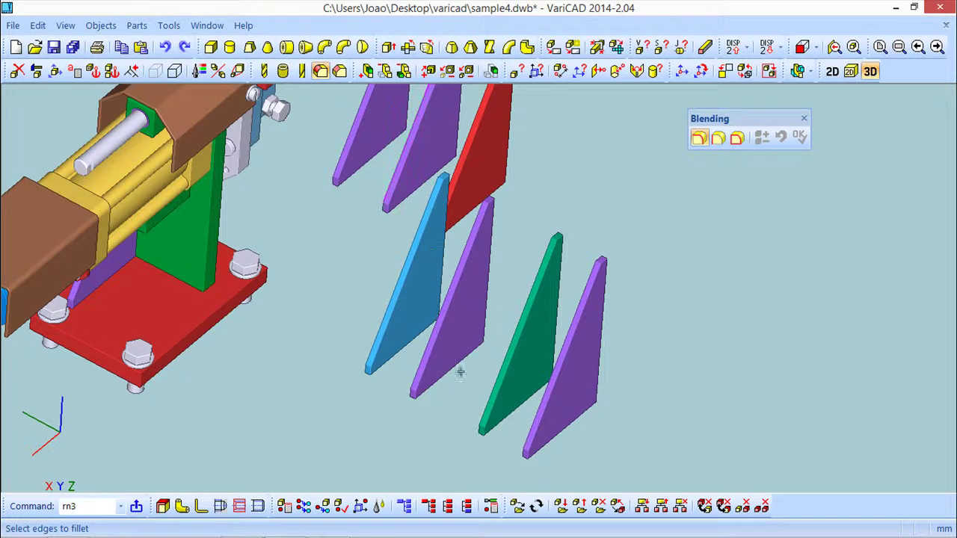
left_click(718, 137)
left_click(406, 281)
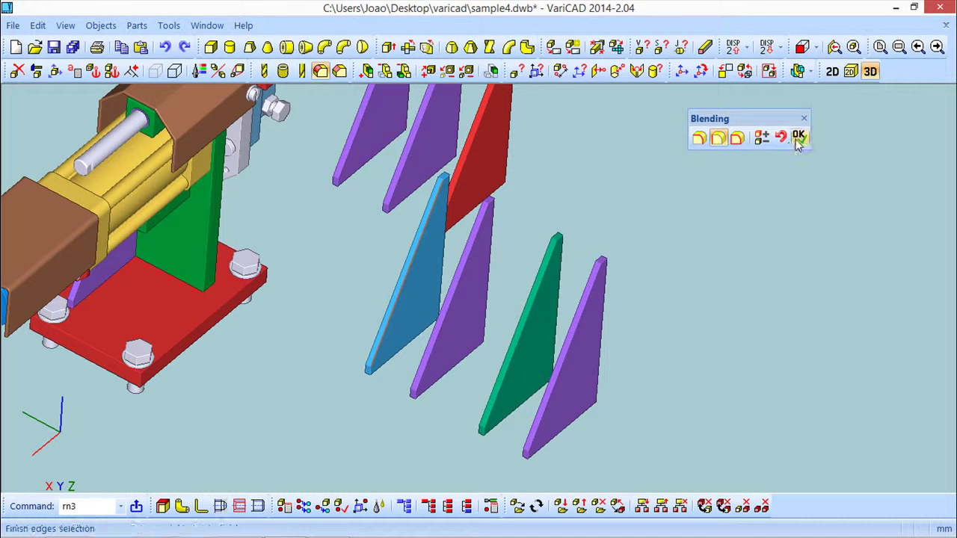
left_click(799, 136)
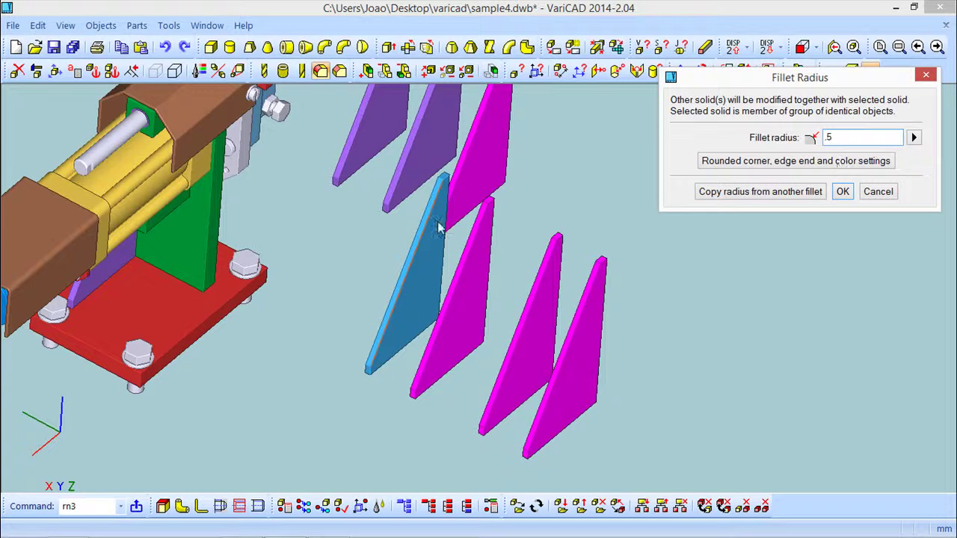
left_click(842, 191)
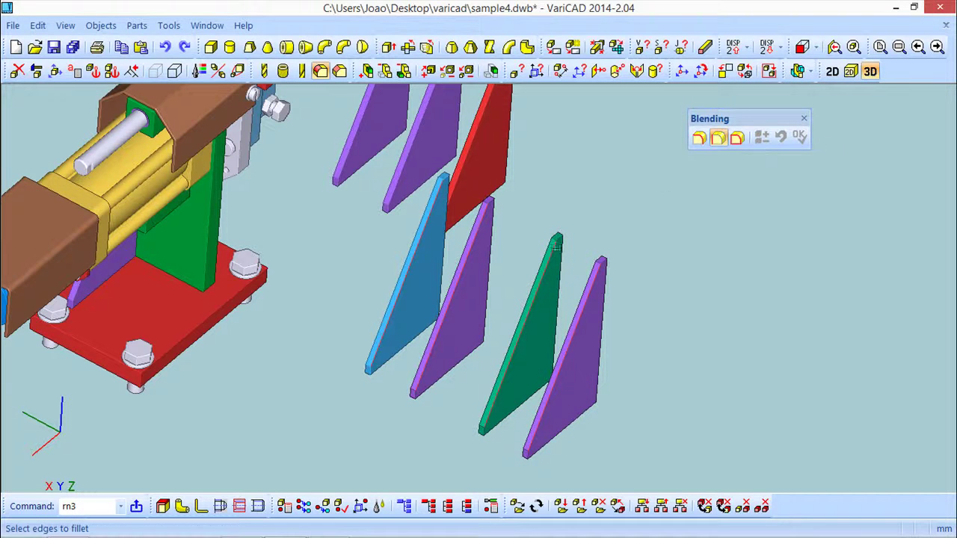
scroll(467, 235, "up", 2)
scroll(467, 236, "up", 3)
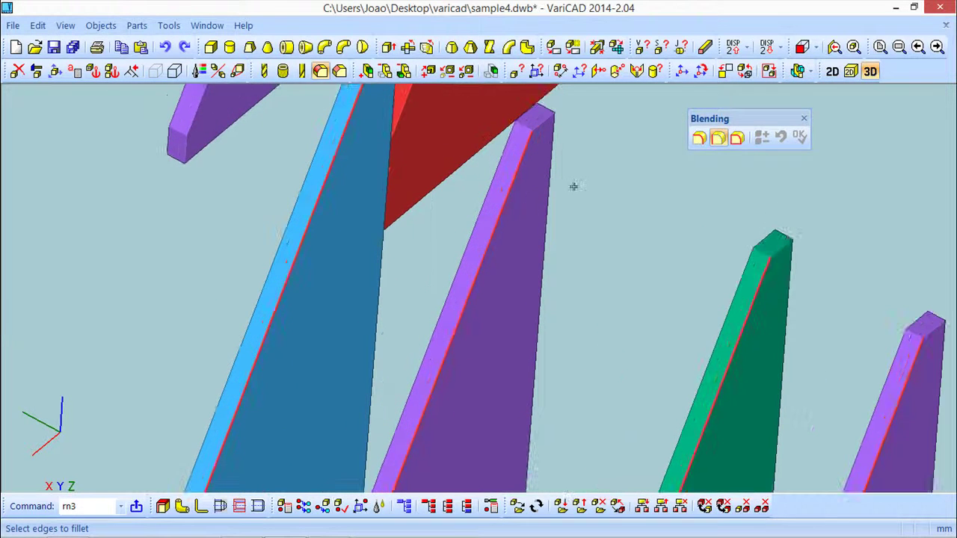
scroll(527, 187, "down", 2)
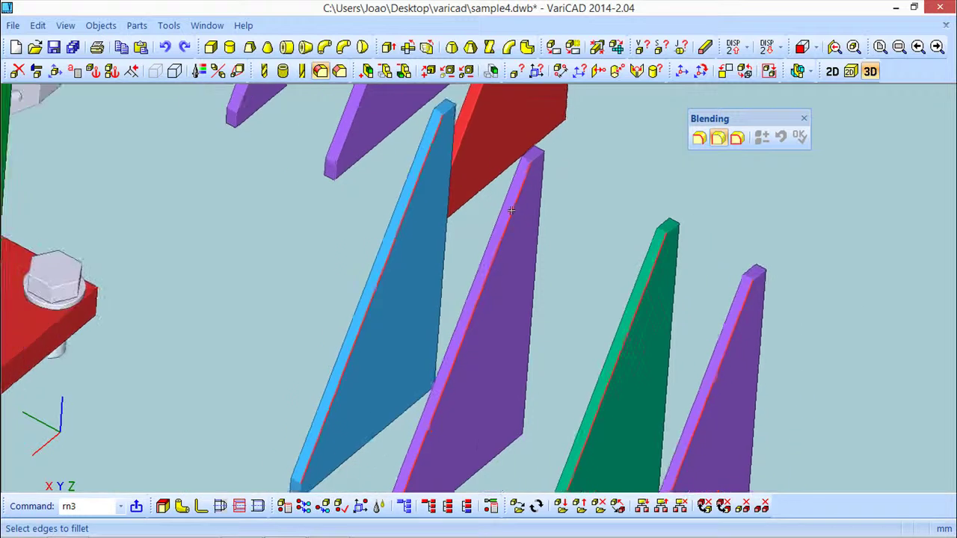
scroll(523, 198, "up", 2)
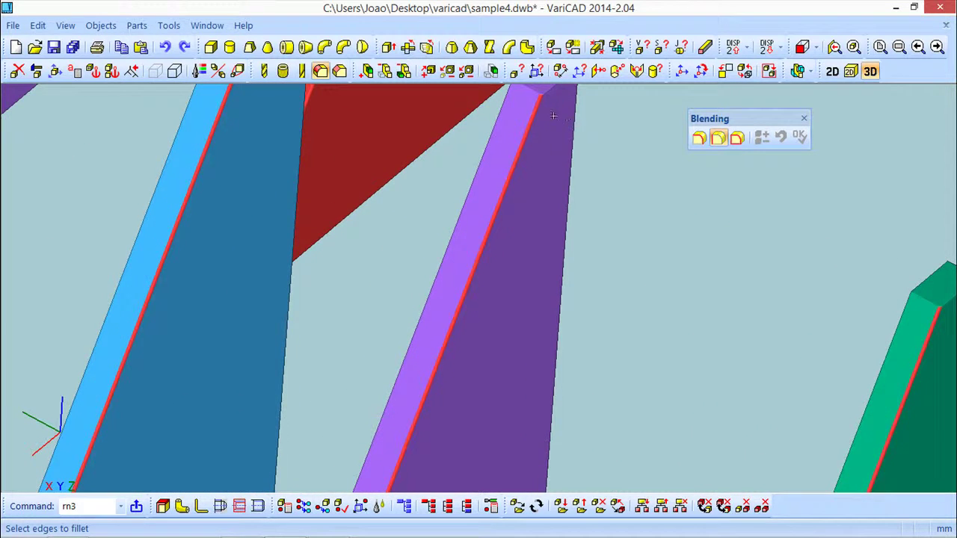
scroll(446, 229, "down", 4)
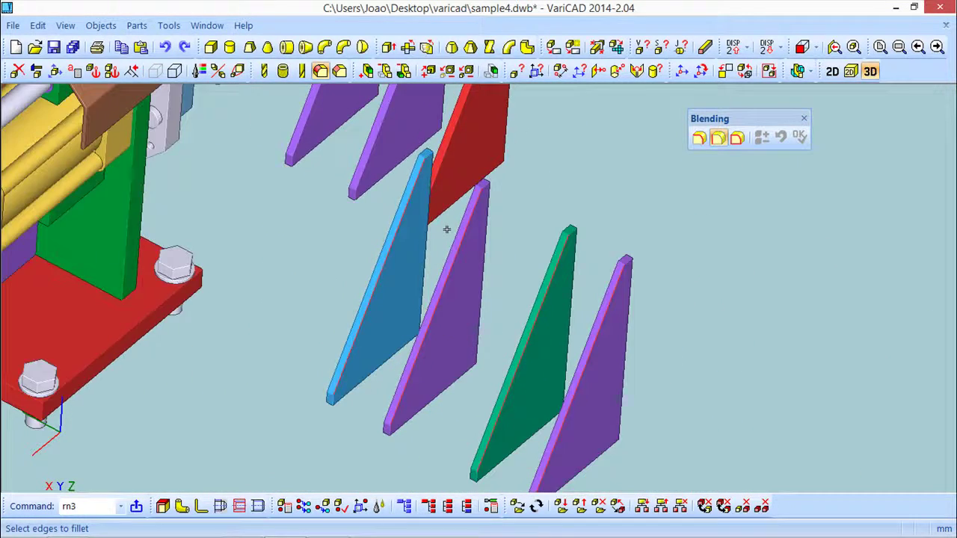
scroll(445, 228, "down", 3)
middle_click_drag(539, 220, 504, 197)
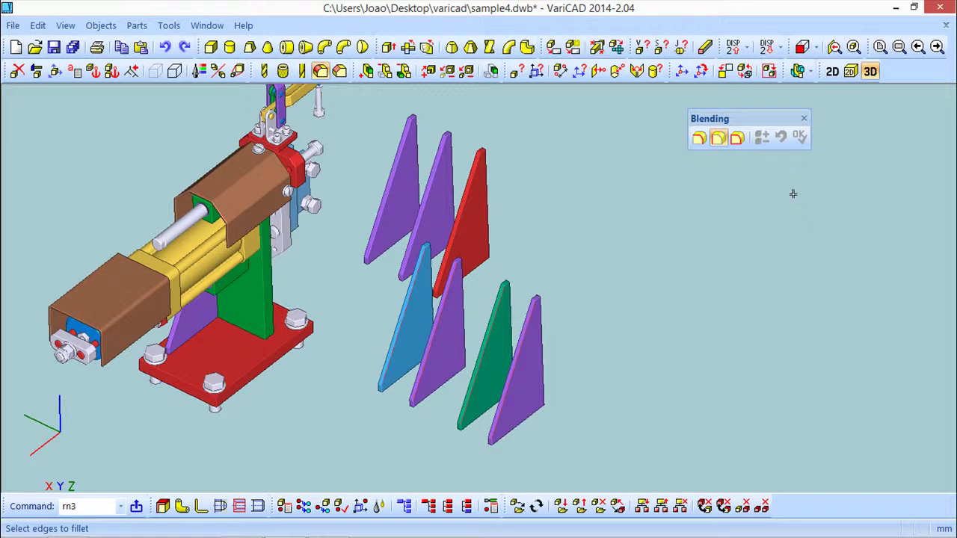
Step: Close the fillet tool and remove the rightmost purple gusset from its identical copies
left_click(803, 118)
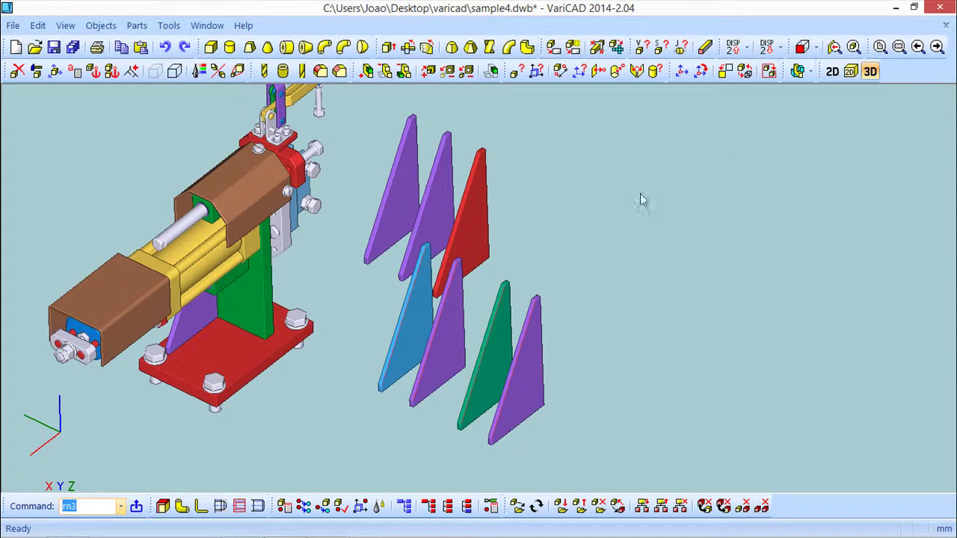
scroll(560, 266, "up", 3)
middle_click_drag(566, 283, 607, 197)
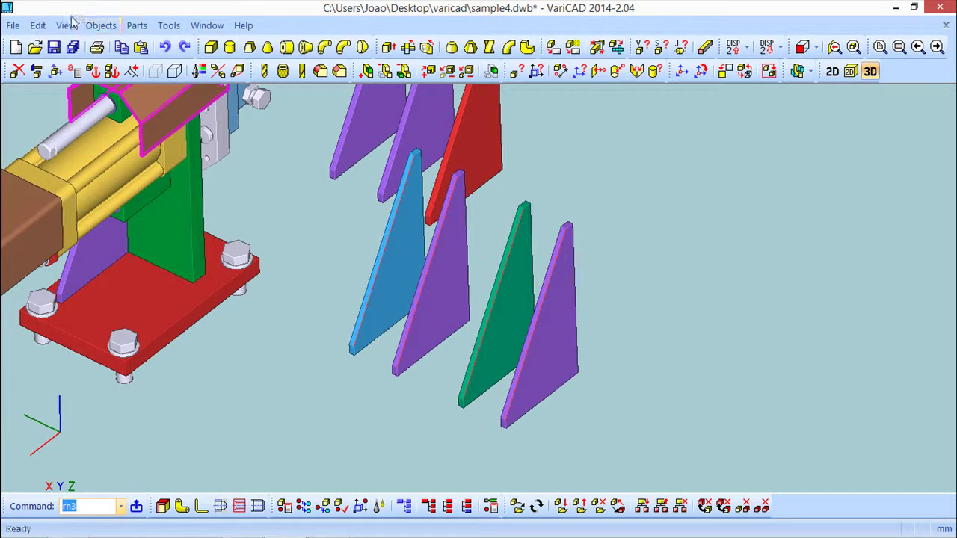
left_click(97, 26)
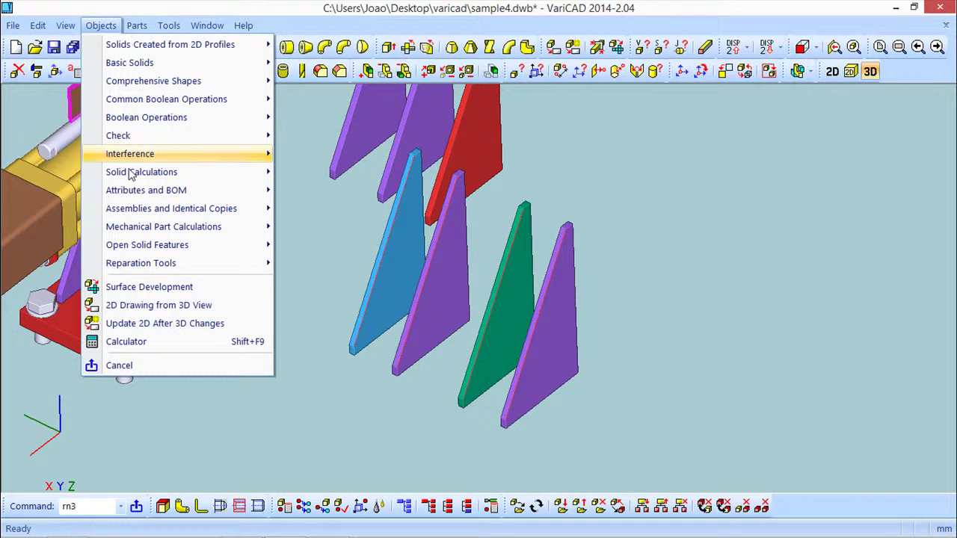
mouse_move(136, 192)
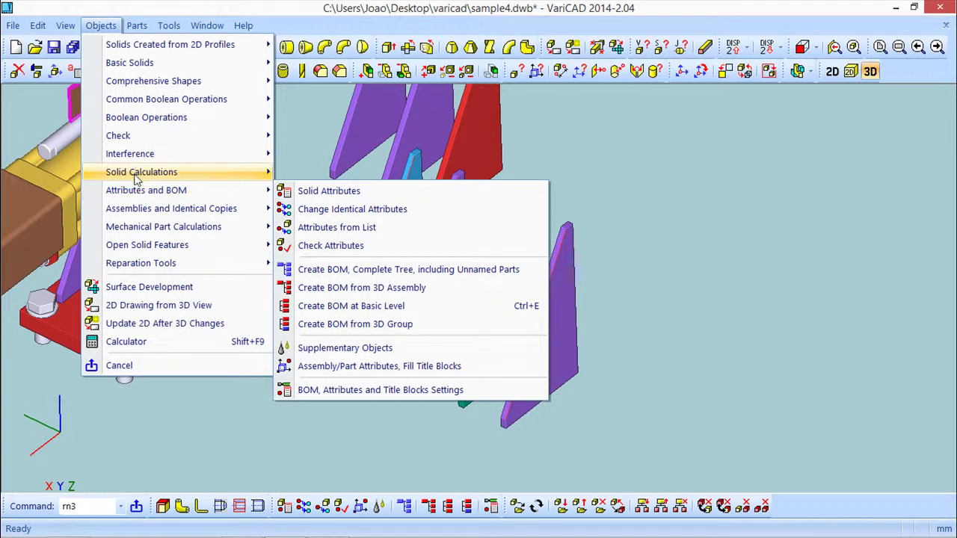
mouse_move(135, 212)
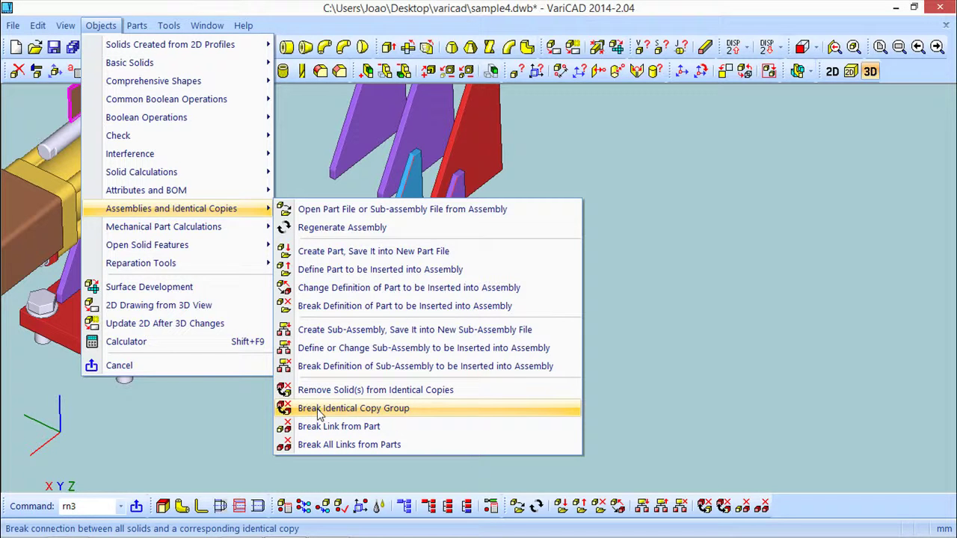
left_click(366, 390)
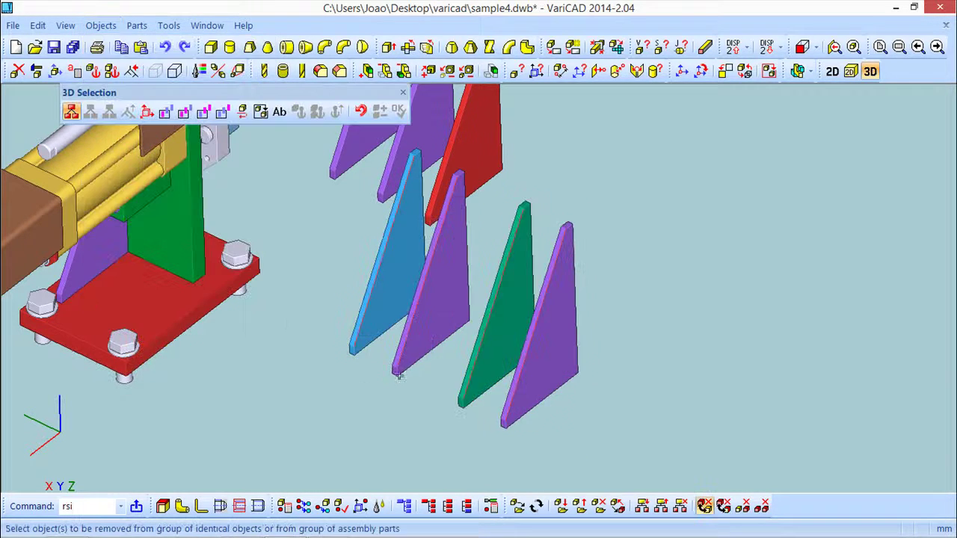
left_click(568, 322)
left_click(400, 110)
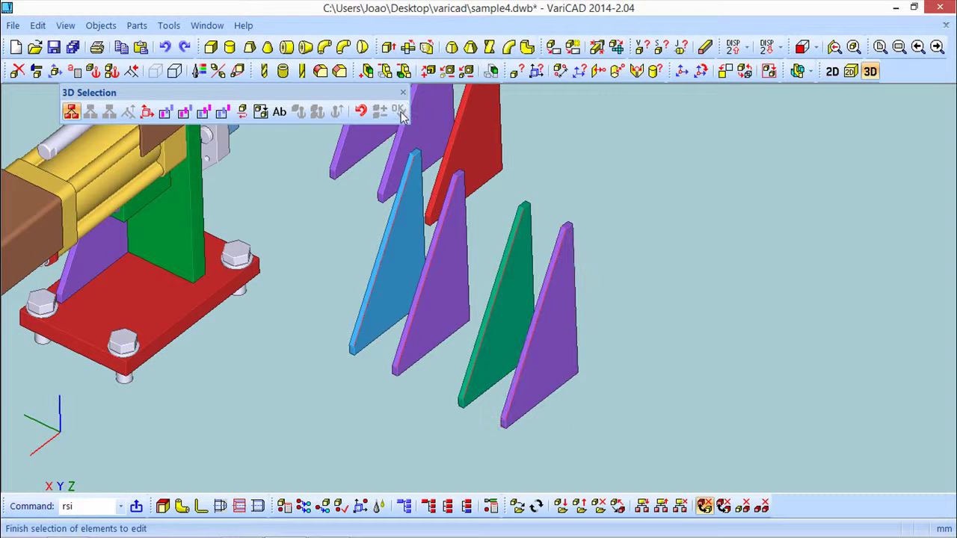
Step: Start the delete command with rms
left_click(402, 93)
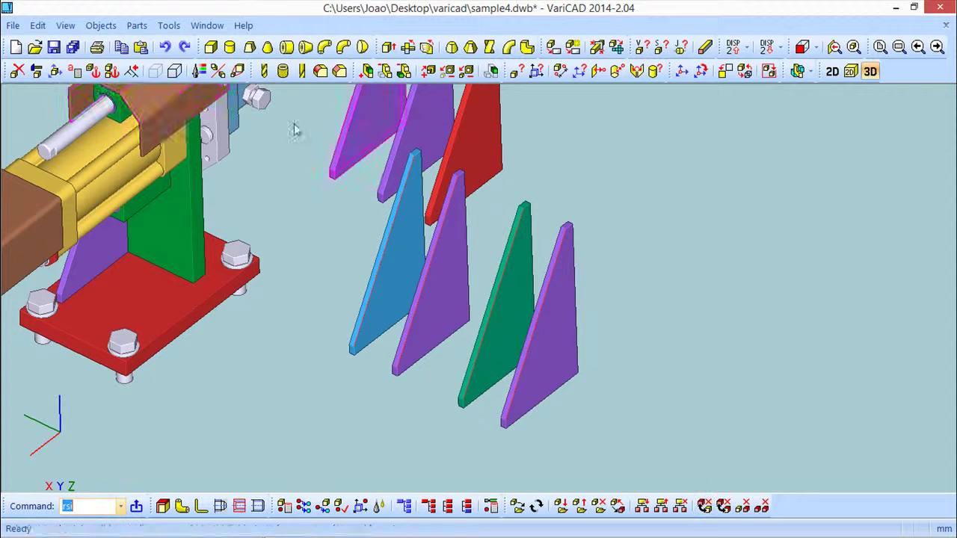
type("rms")
key("Return")
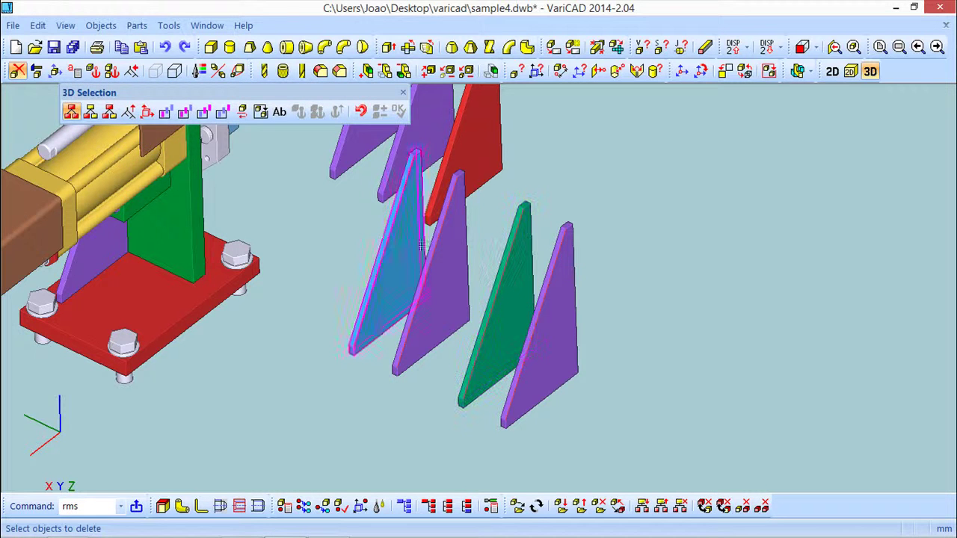
left_click(402, 90)
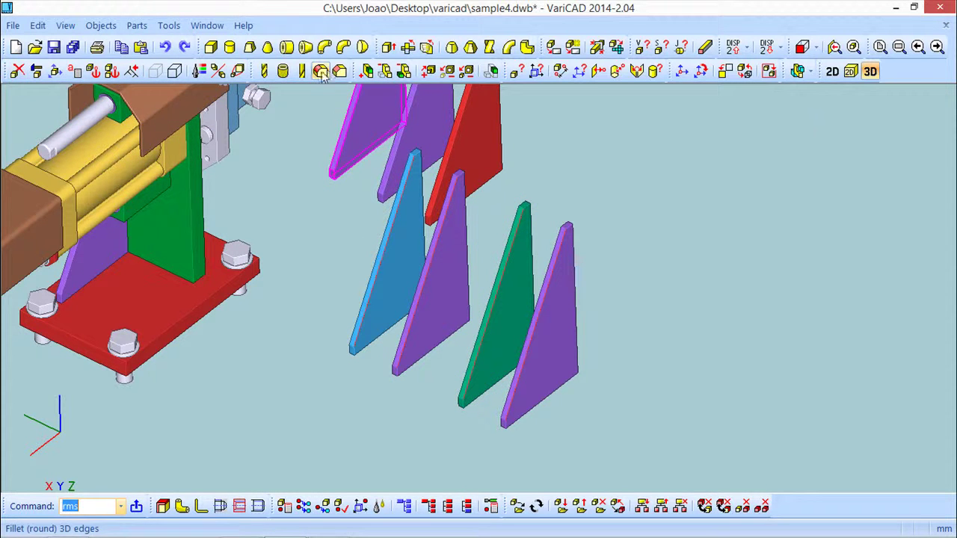
left_click(320, 71)
left_click(374, 259)
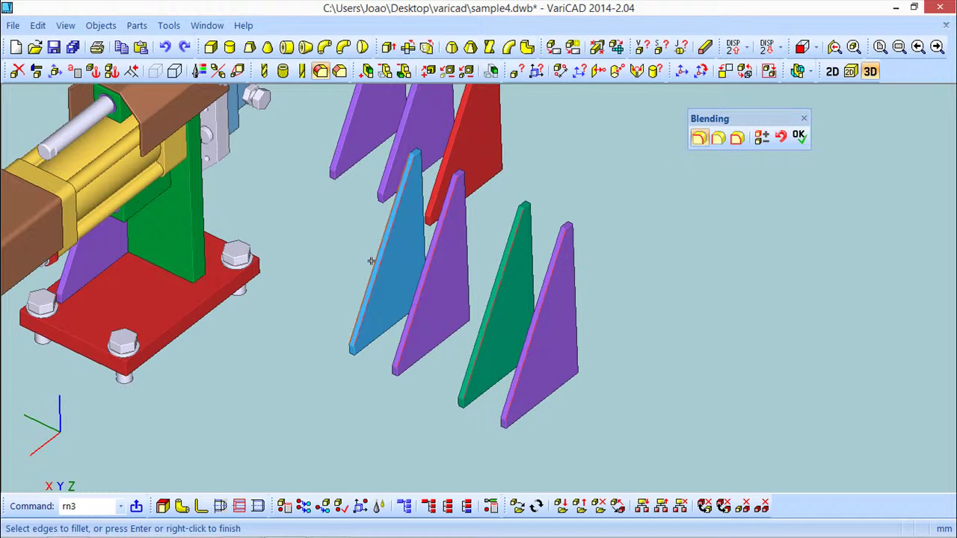
left_click(799, 136)
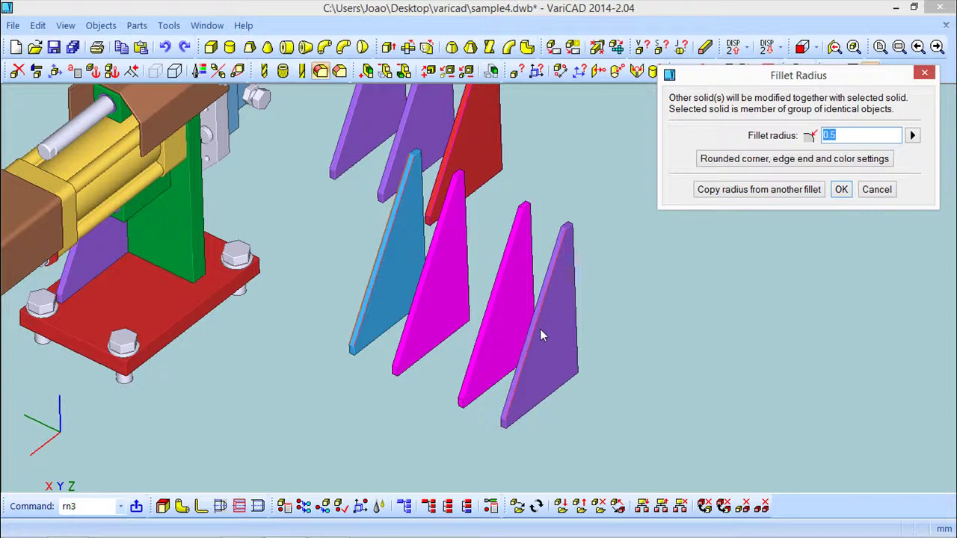
left_click(877, 189)
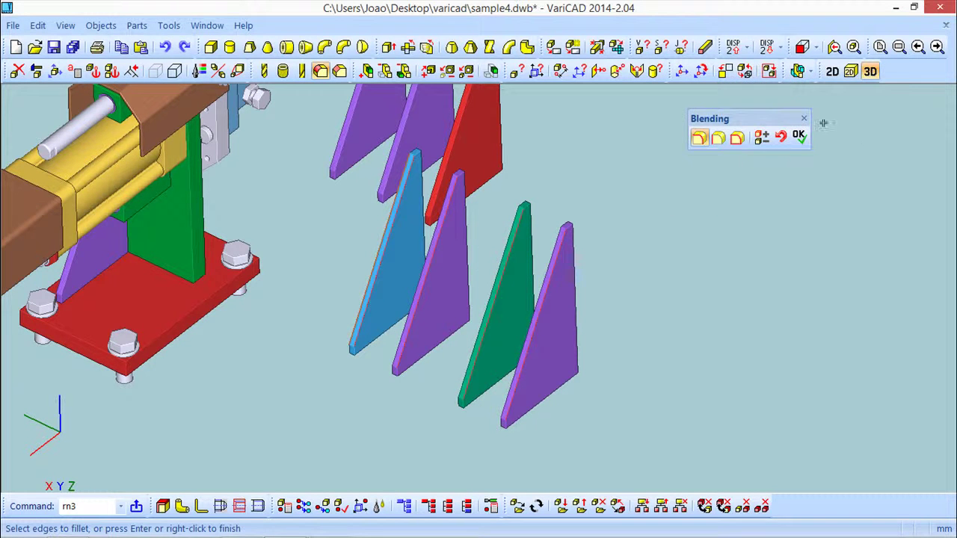
left_click(804, 118)
middle_click_drag(578, 310, 493, 288)
Step: Break the gussets' identical copy group, confirming Yes and dismissing the no-groups message
left_click(97, 26)
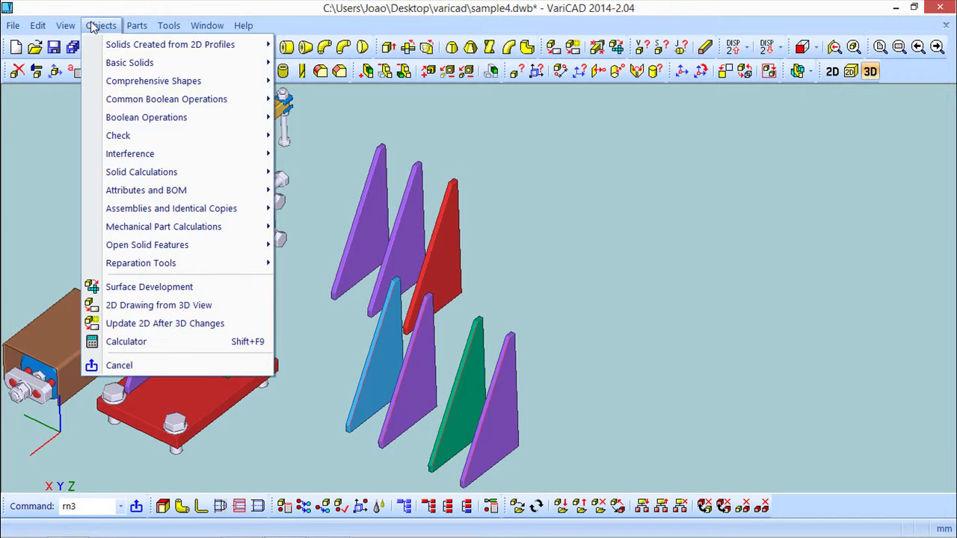
mouse_move(173, 213)
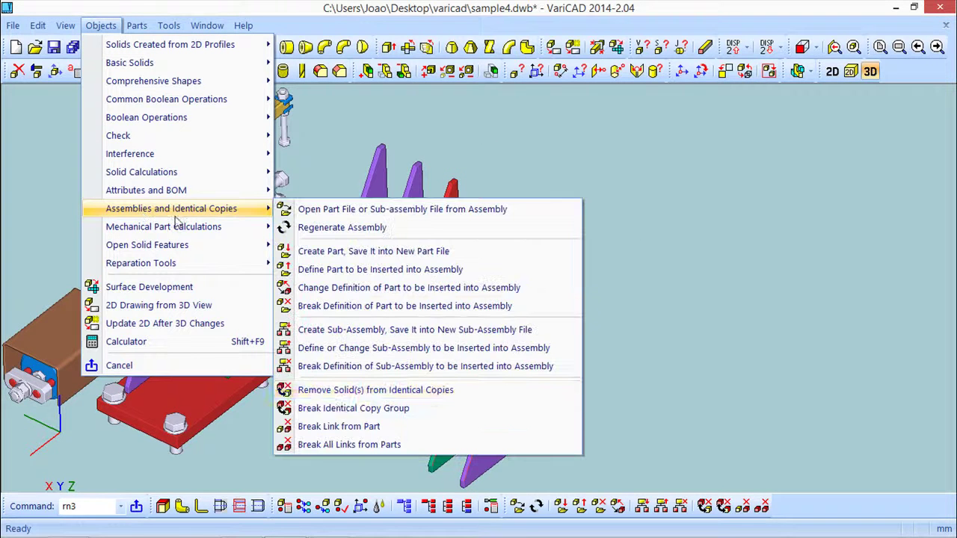
left_click(384, 412)
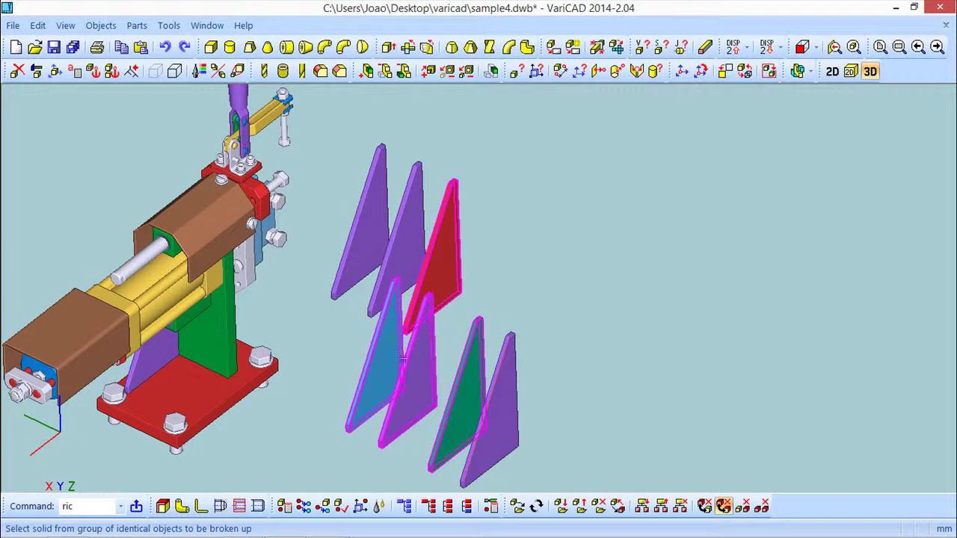
left_click(427, 344)
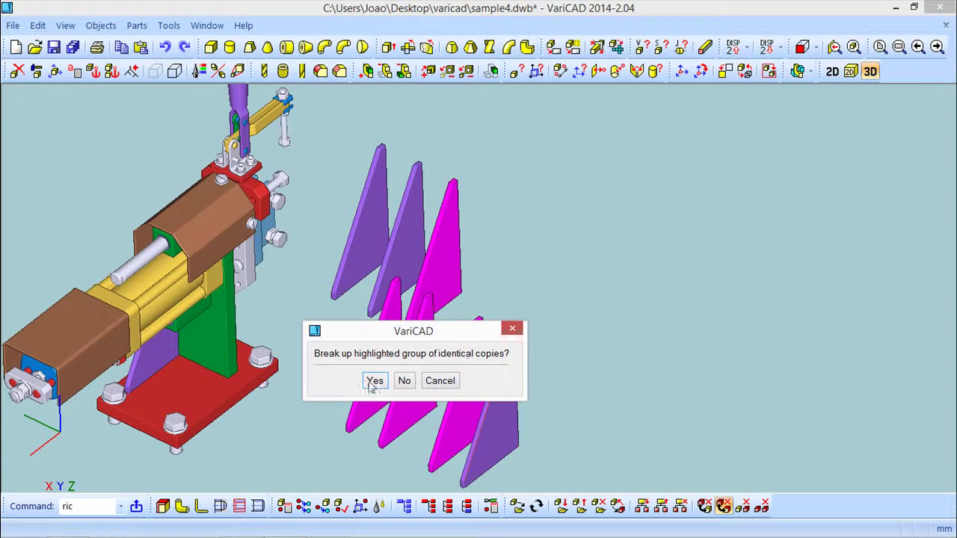
left_click(374, 382)
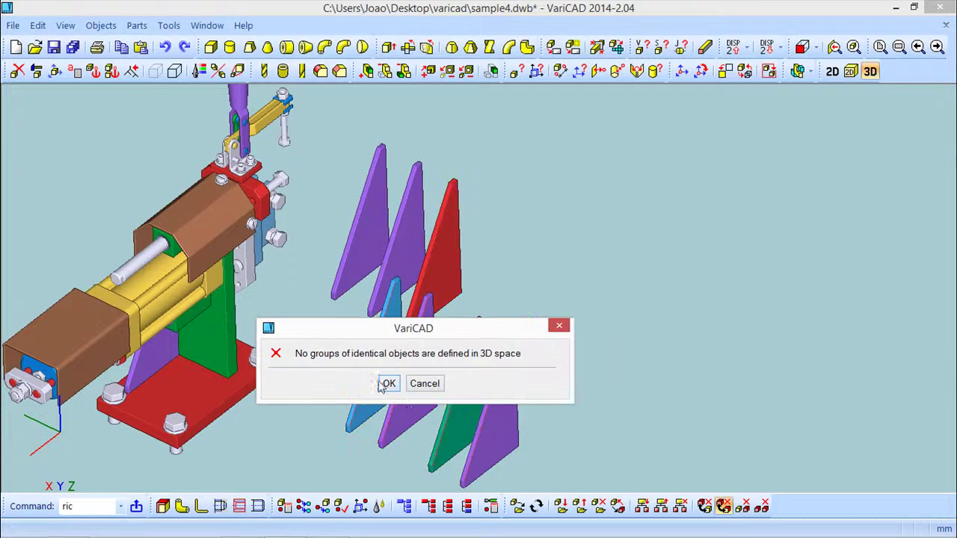
left_click(389, 384)
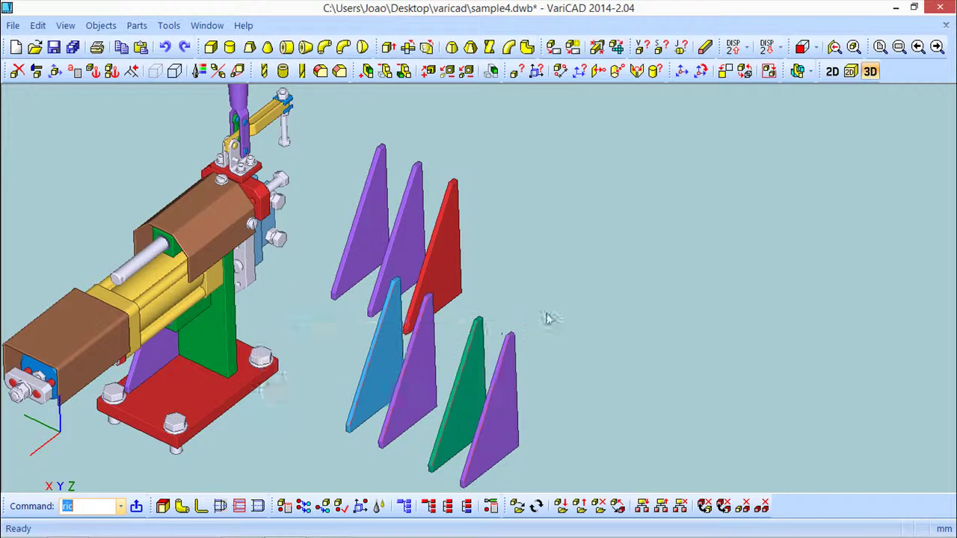
scroll(545, 320, "down", 5)
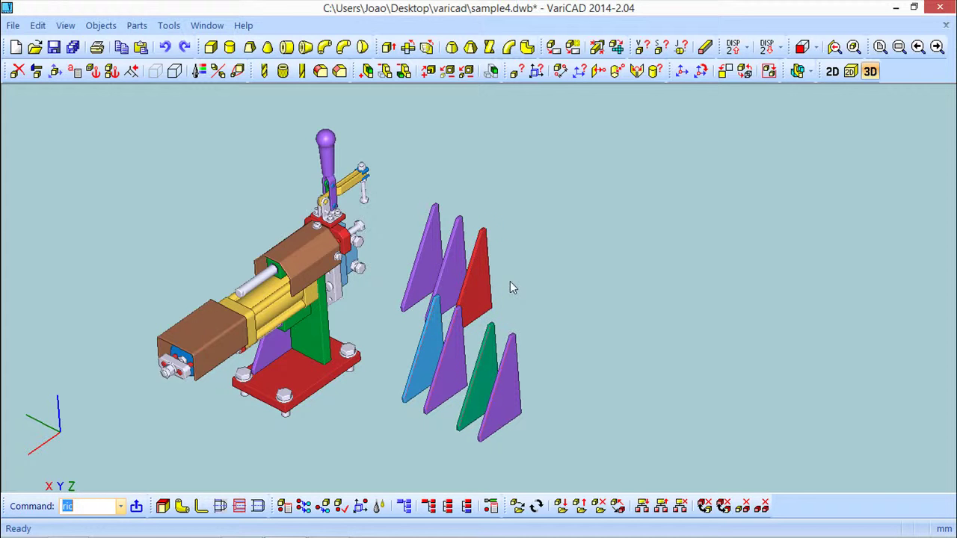
scroll(506, 278, "up", 5)
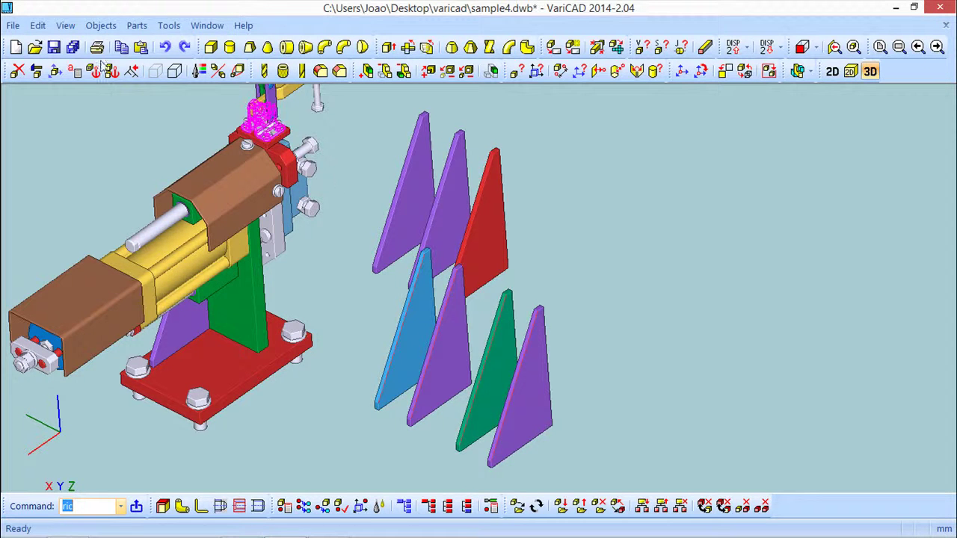
Step: Select the red gusset plate for Translate/Rotate, undoing a trial slide along an axis
left_click(57, 70)
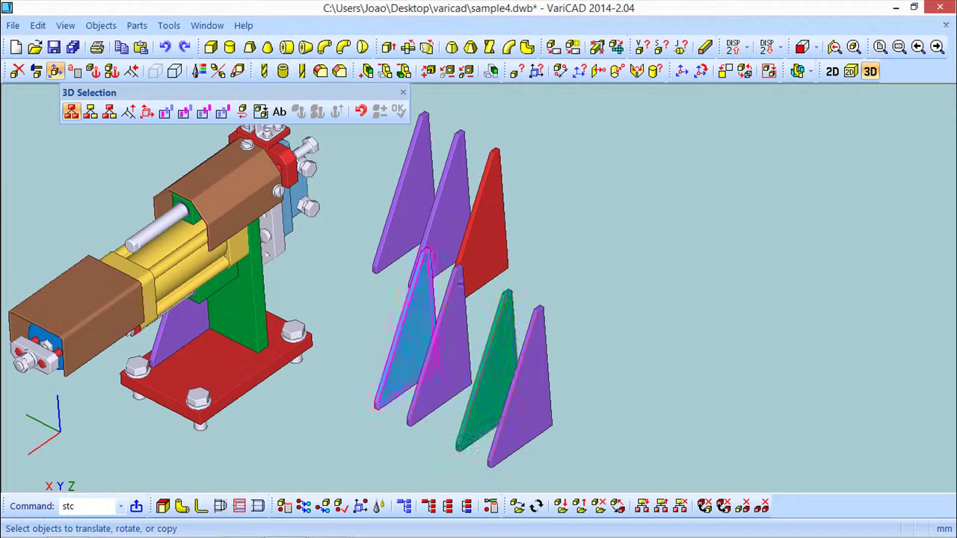
left_click(489, 246)
right_click(576, 246)
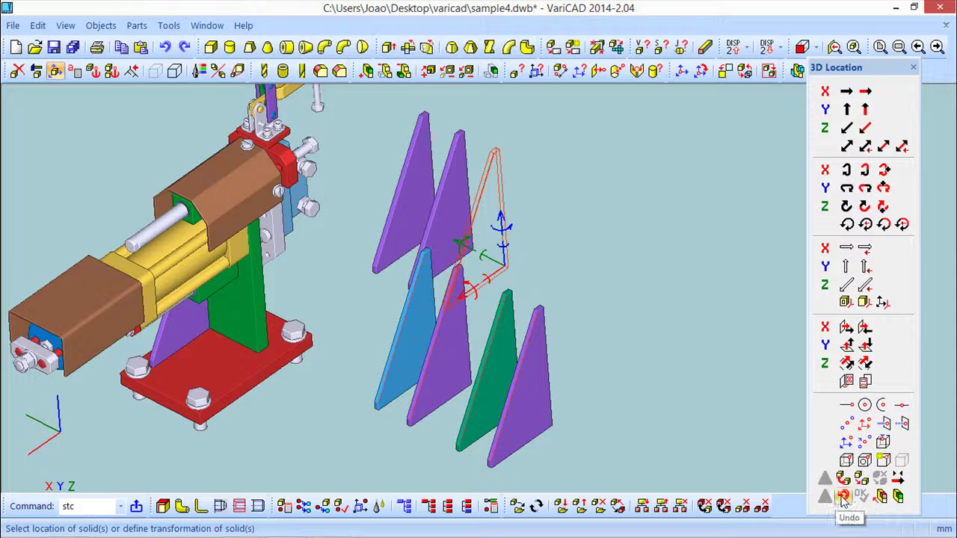
left_click_drag(482, 280, 635, 335)
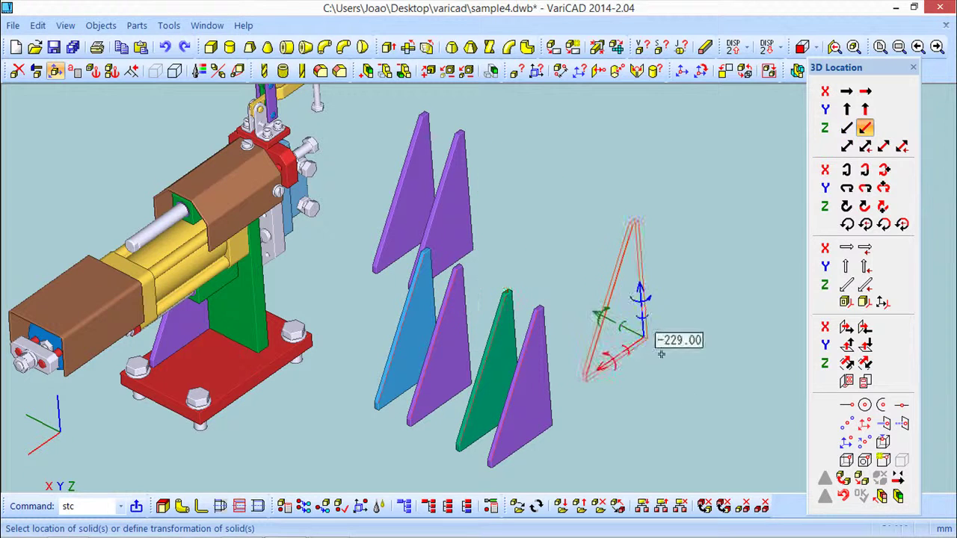
left_click(844, 497)
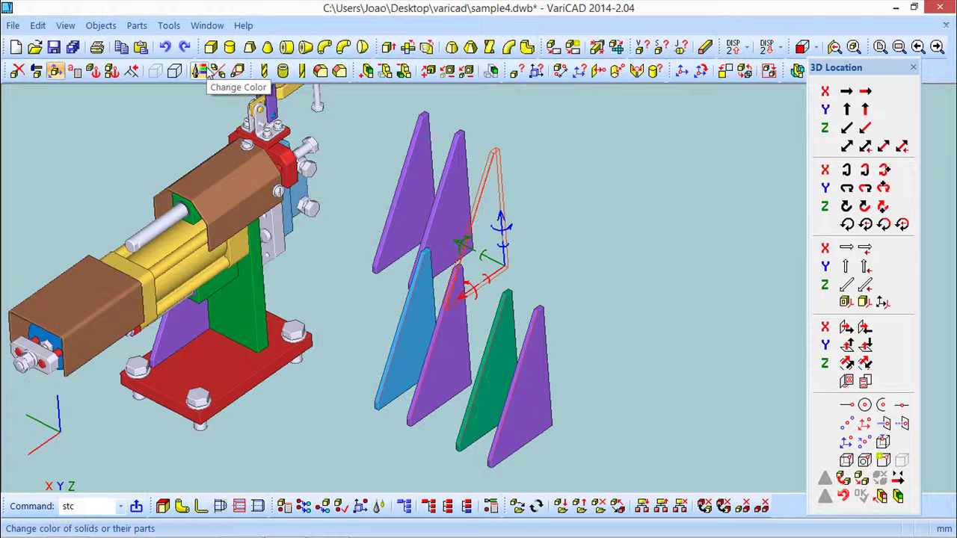
middle_click_drag(632, 299, 692, 356)
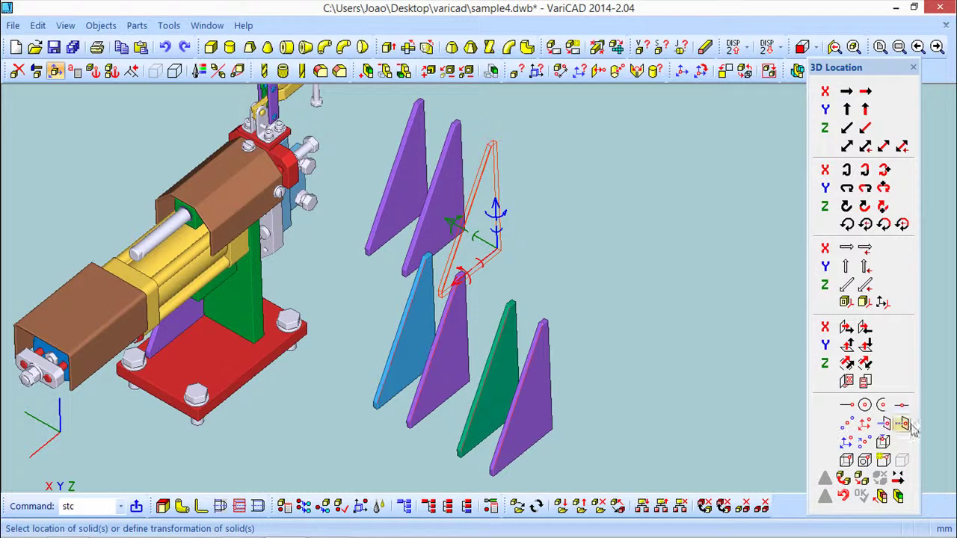
middle_click_drag(641, 329, 615, 323)
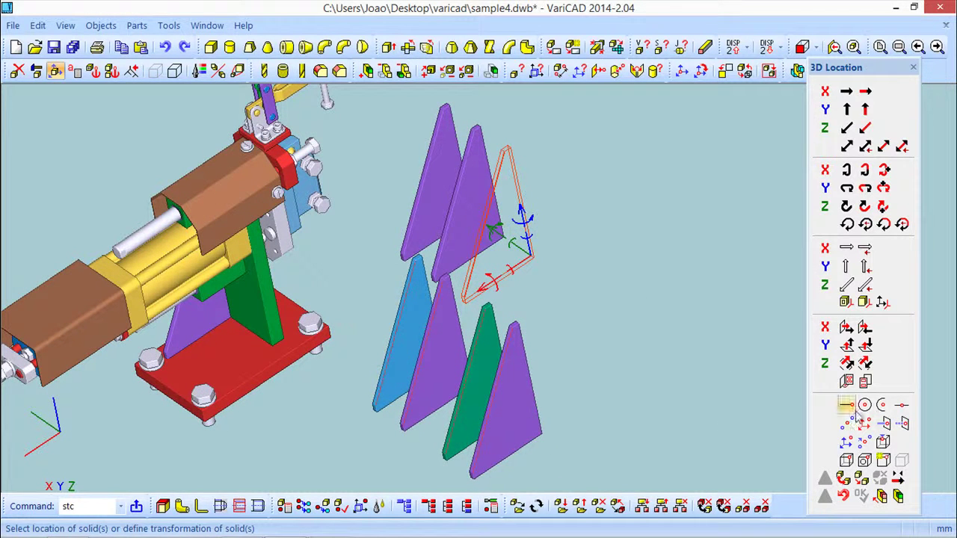
middle_click_drag(640, 367, 654, 369)
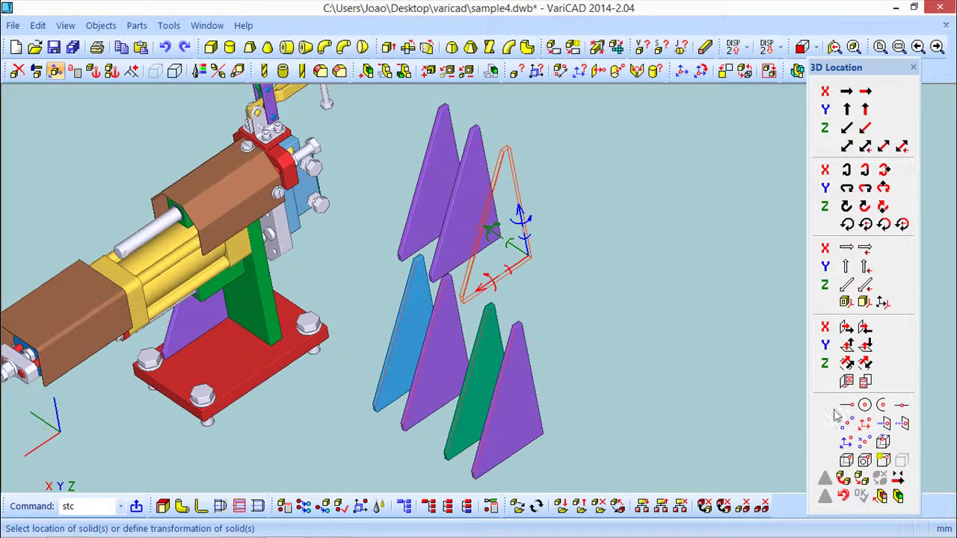
Step: Snap the plate from an edge endpoint to the bolt circle centre on the base
left_click(847, 405)
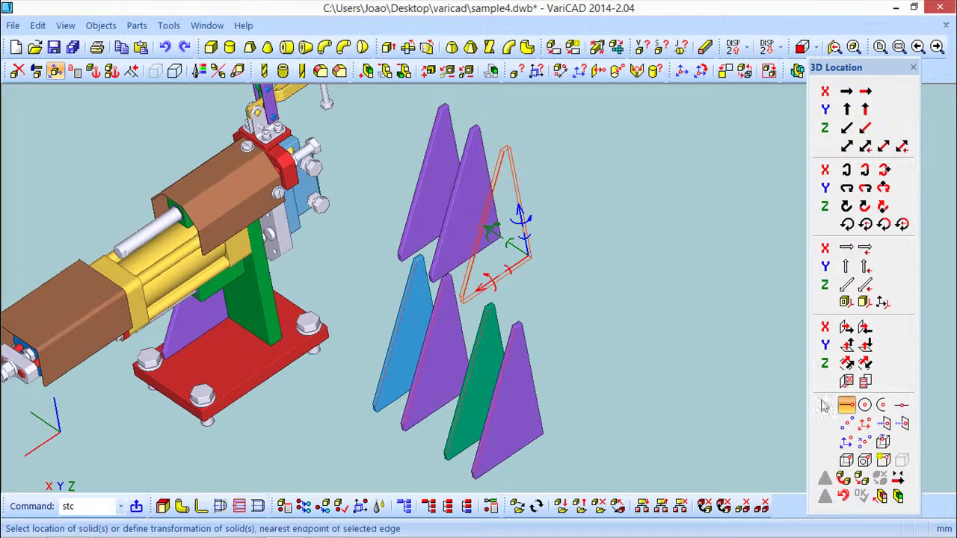
left_click(269, 346)
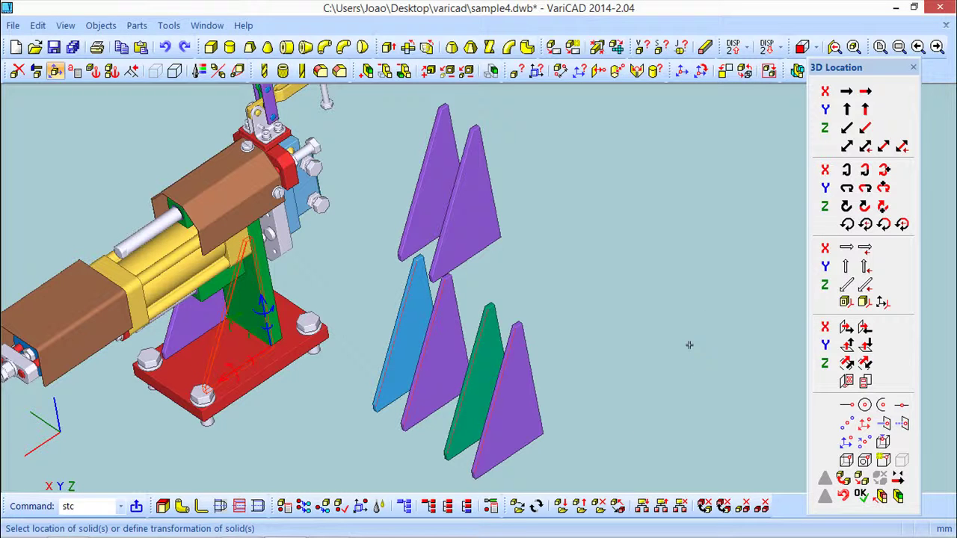
left_click(864, 406)
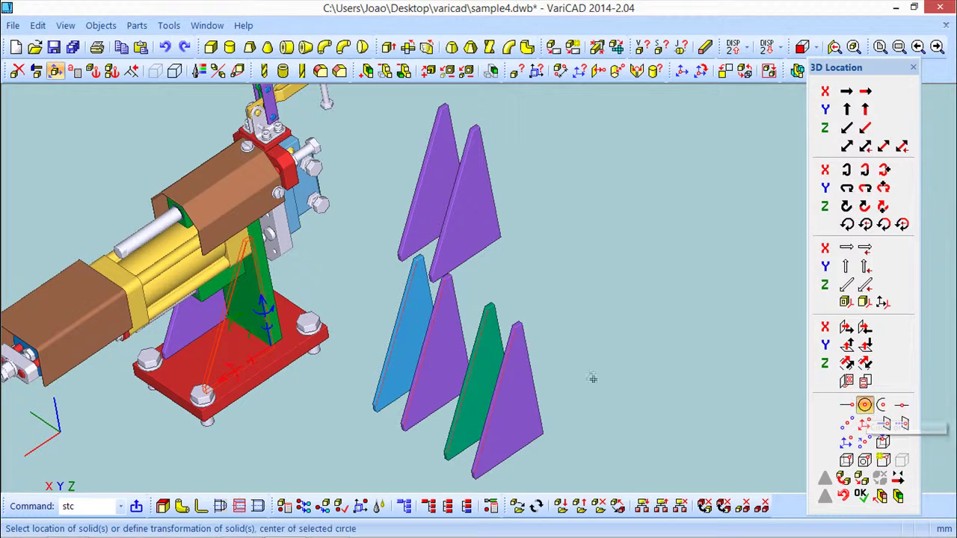
left_click(307, 334)
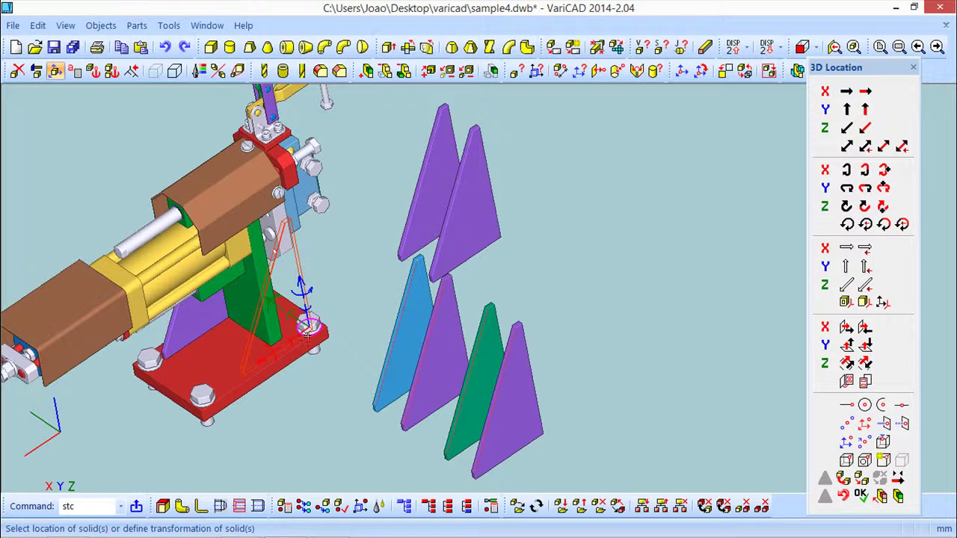
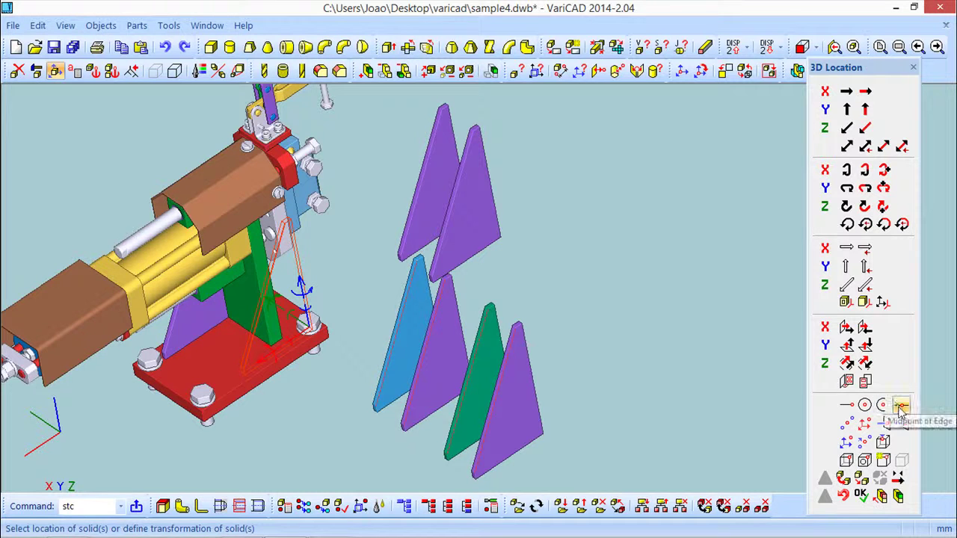
Step: Try the blue plate's edge midpoint, then place the solid halfway between the green and purple plate tips
left_click(901, 407)
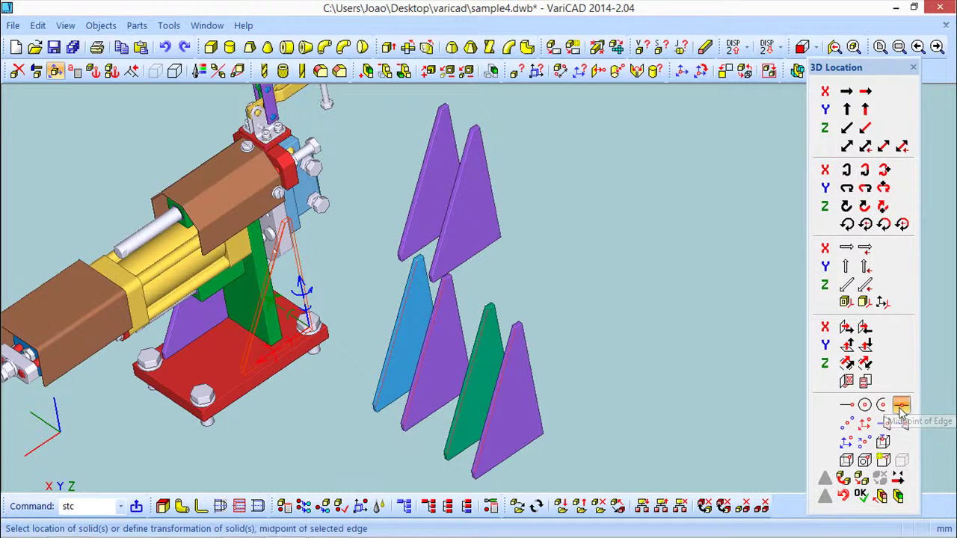
left_click(275, 340)
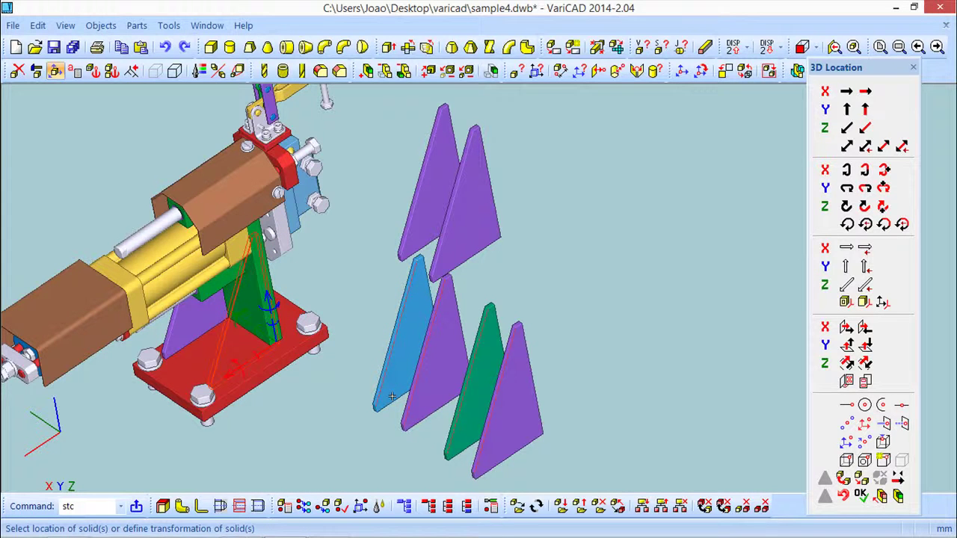
left_click(845, 424)
middle_click_drag(643, 435, 623, 416)
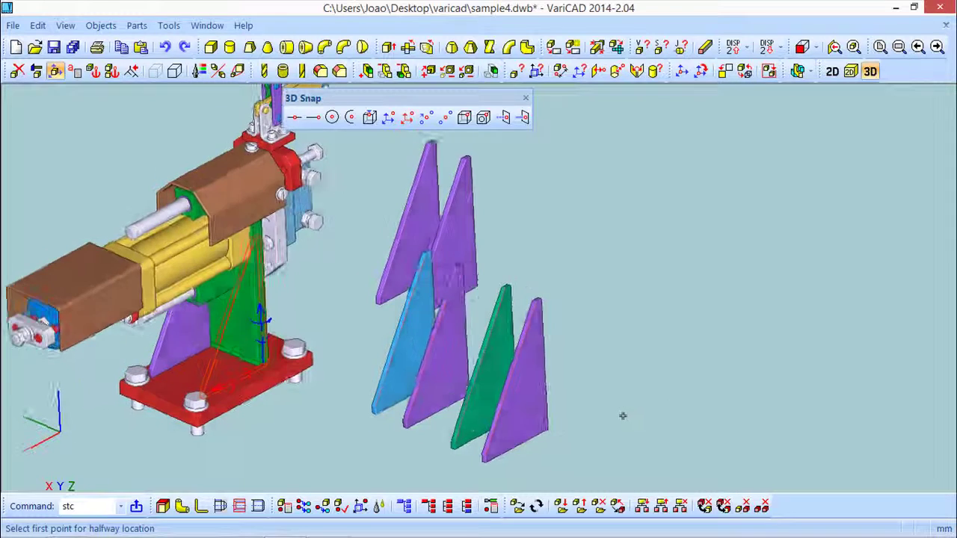
scroll(336, 401, "up", 3)
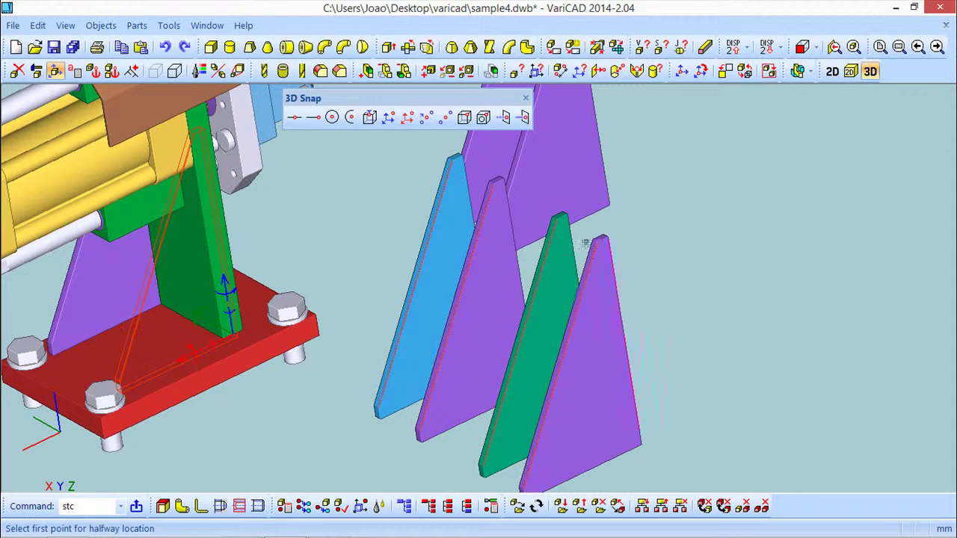
left_click(565, 214)
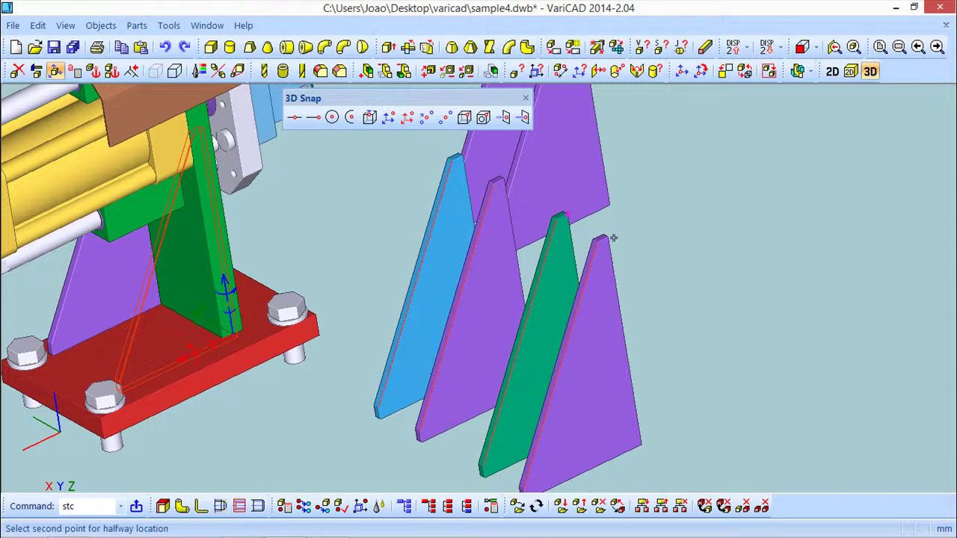
left_click(604, 234)
middle_click_drag(677, 265, 711, 279)
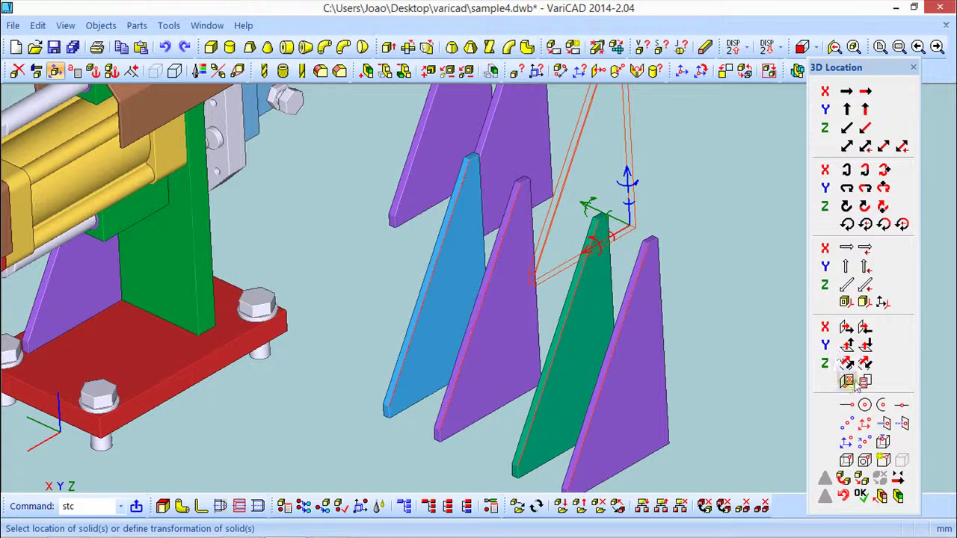
Step: Use Between, at a Specified Distance from the purple plate edge toward the green plate, with 20
left_click(865, 442)
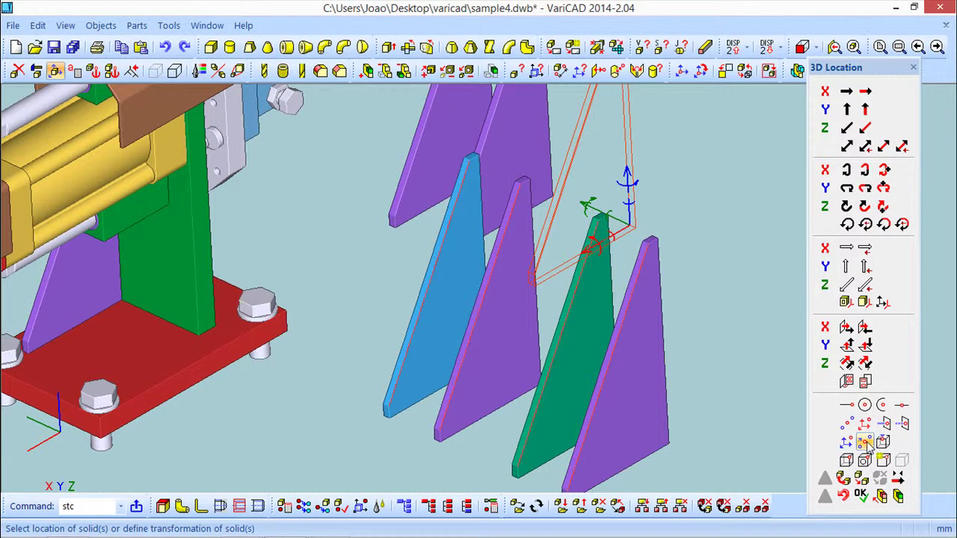
left_click(865, 447)
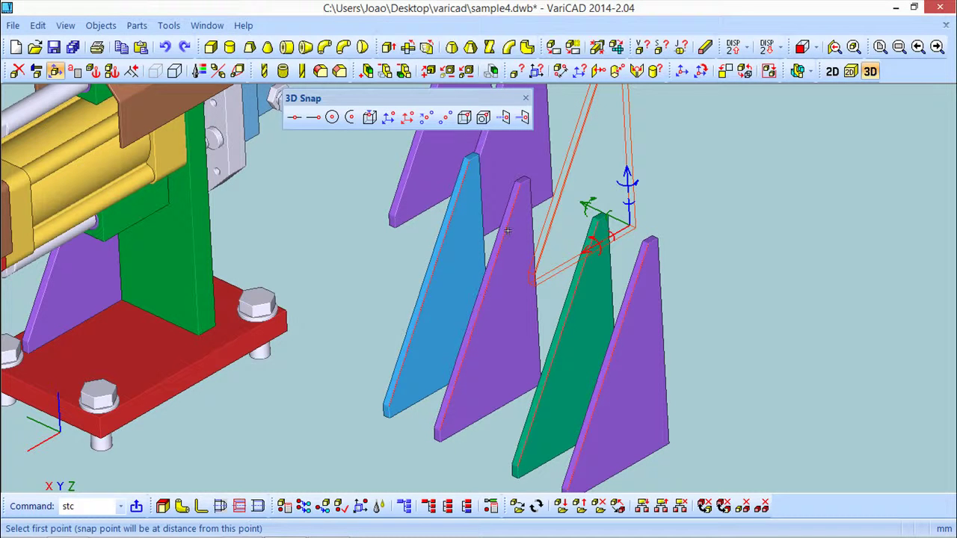
left_click(529, 180)
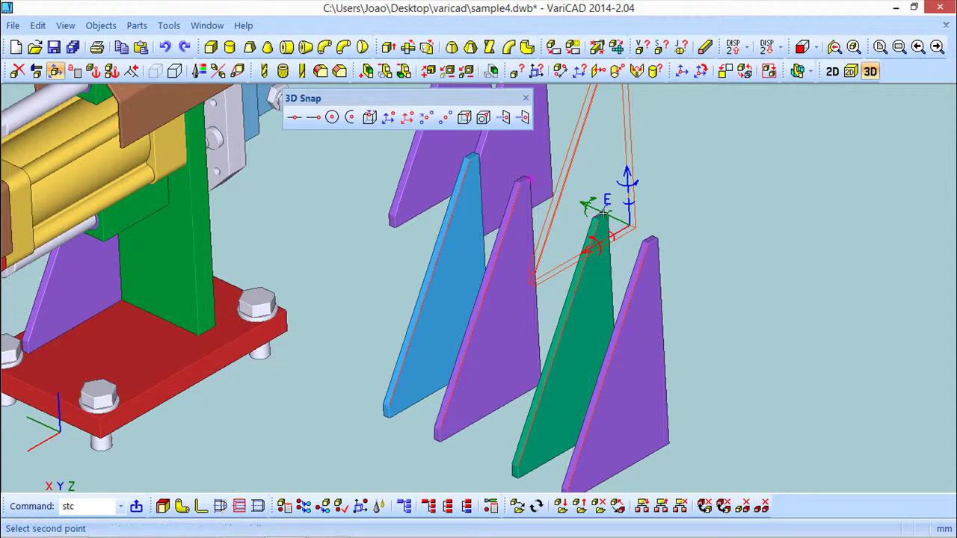
left_click(601, 214)
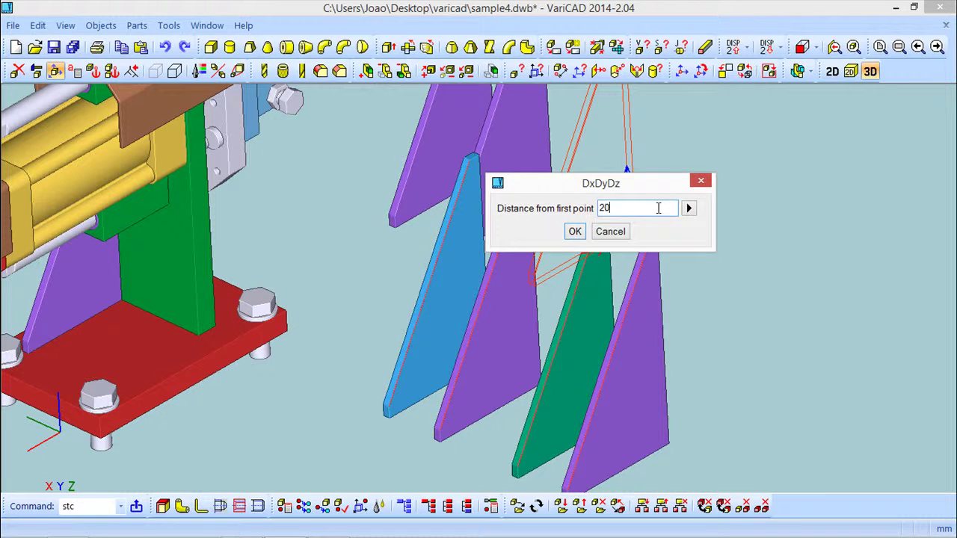
key("Return")
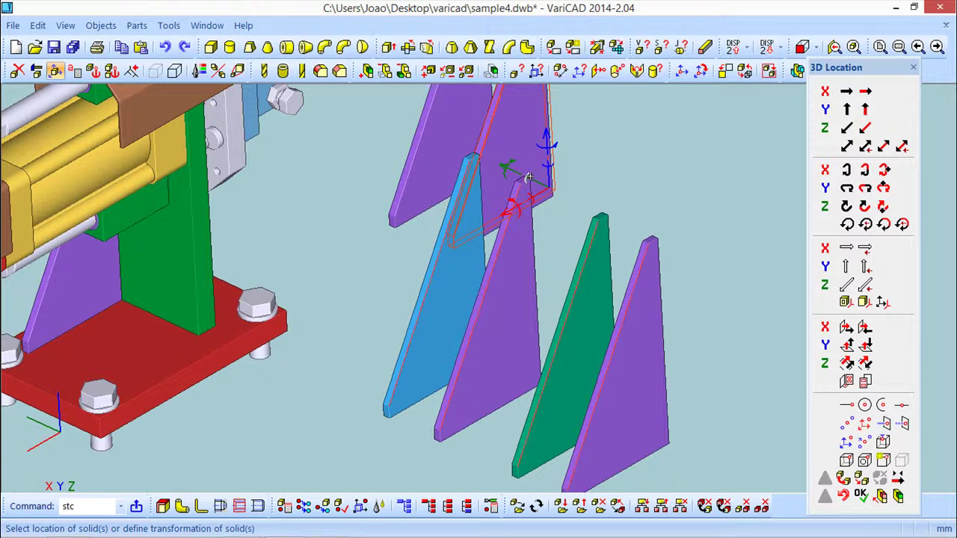
Step: Offset the solid from the front purple plate's apex by Dx -20, Dy 0, Dz 0
left_click(864, 424)
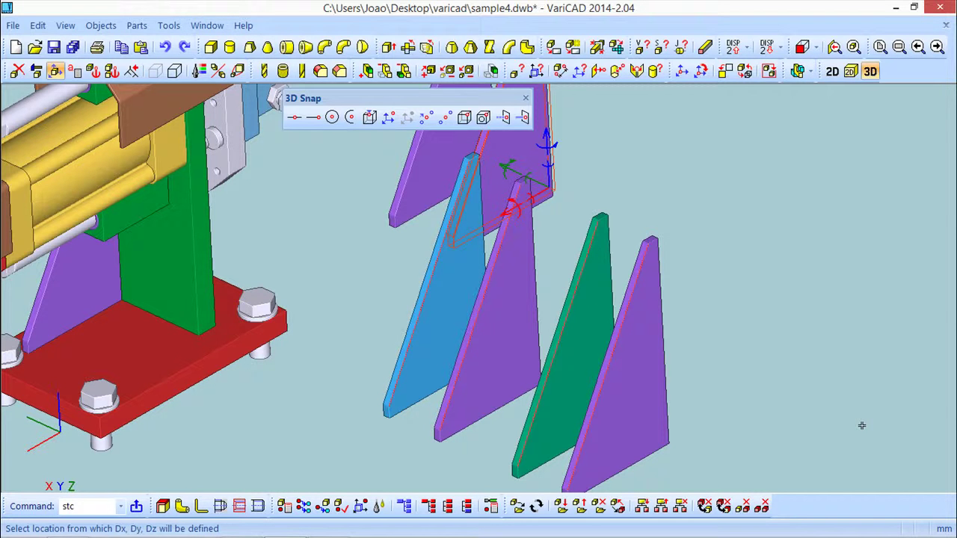
left_click(658, 239)
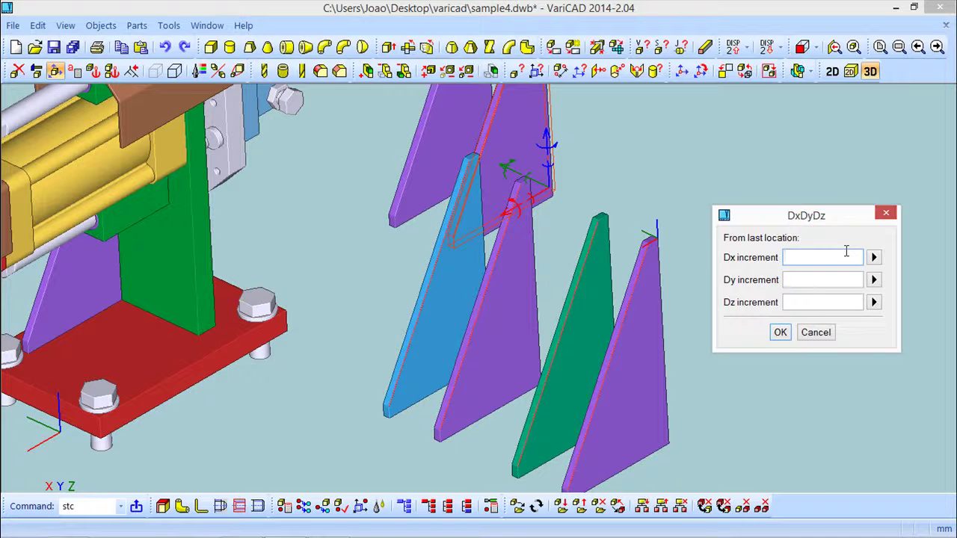
type("-20")
left_click(805, 278)
type("0")
left_click(784, 302)
type("0")
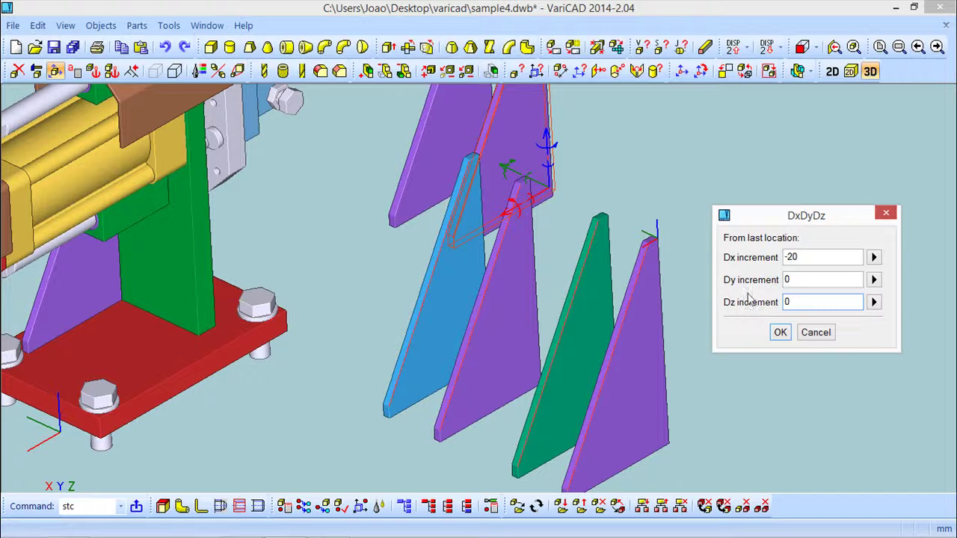
left_click(780, 332)
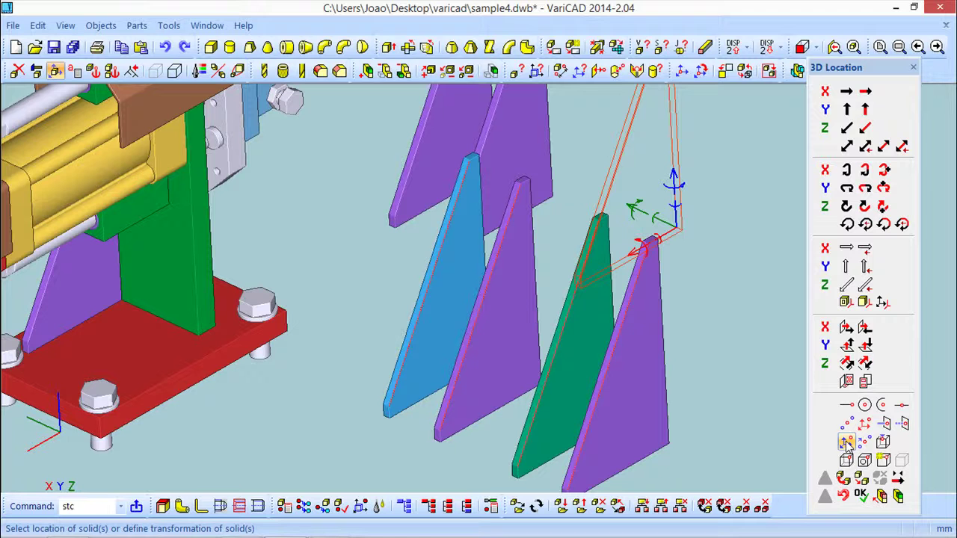
Step: Snap the solid to the nearest point on the front purple plate's slanted edge
left_click(883, 444)
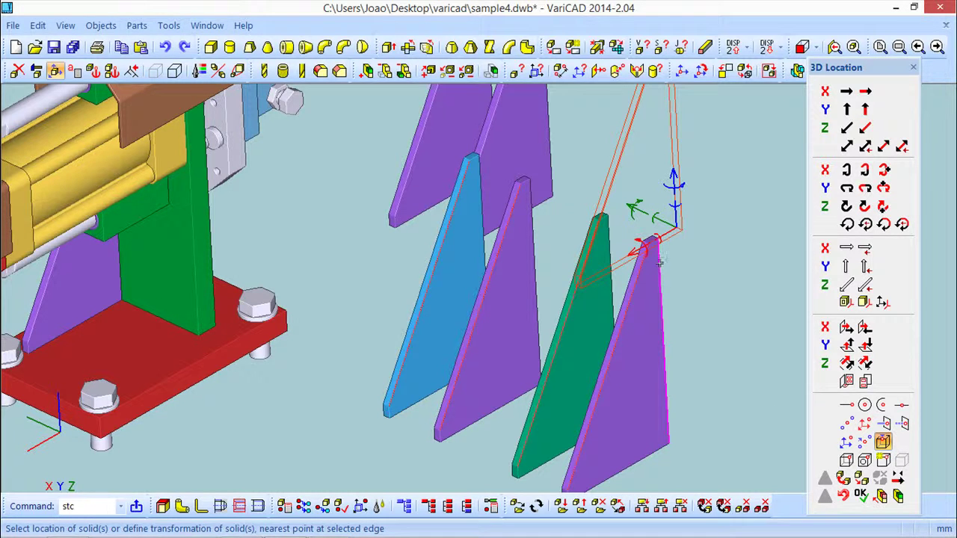
left_click(662, 311)
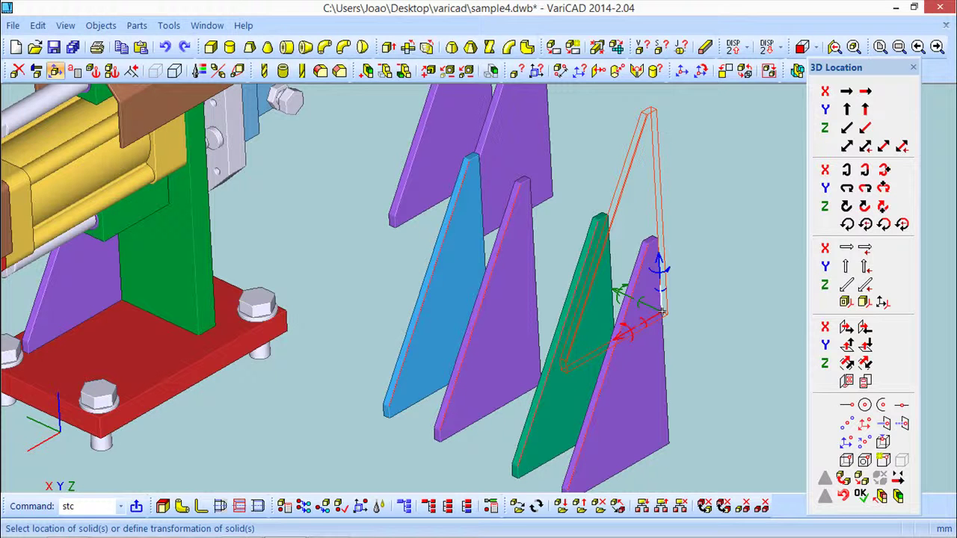
Step: Snap to the clamp lever's element insertion point, then to the clamp bolt's solid insertion point
left_click(847, 461)
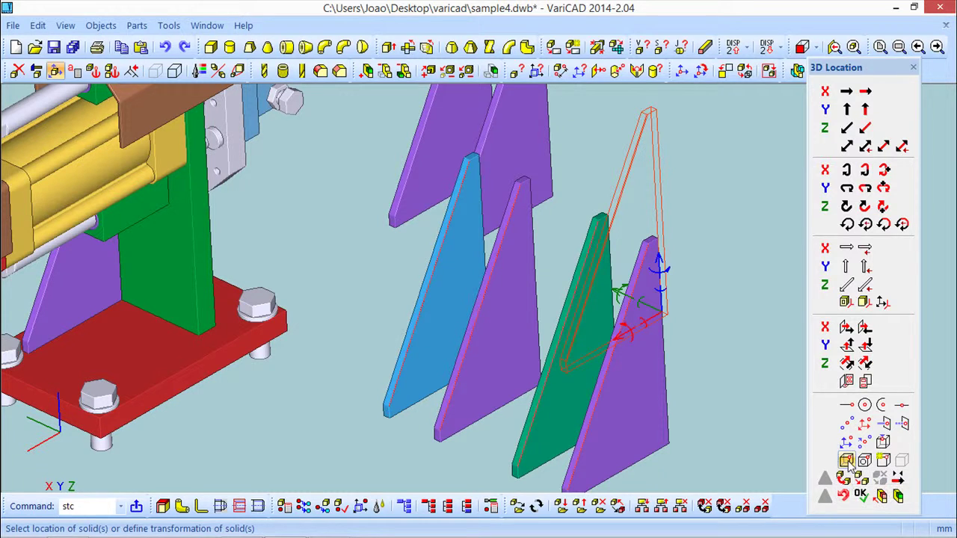
middle_click_drag(448, 291, 447, 398)
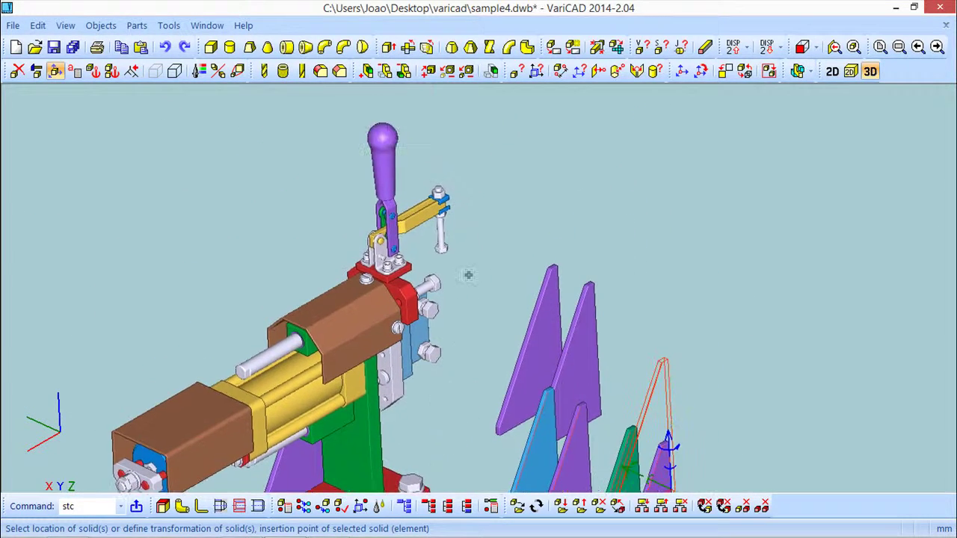
left_click(379, 171)
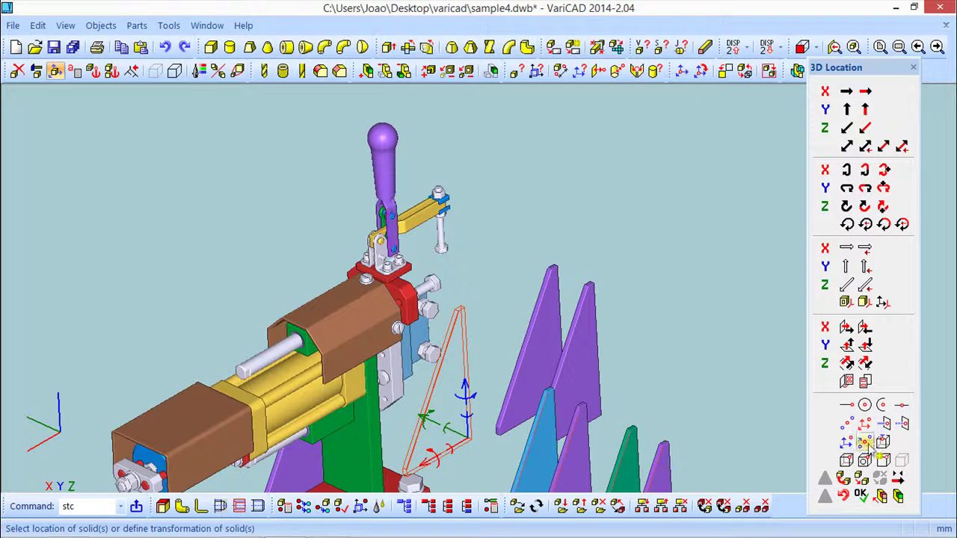
left_click(864, 461)
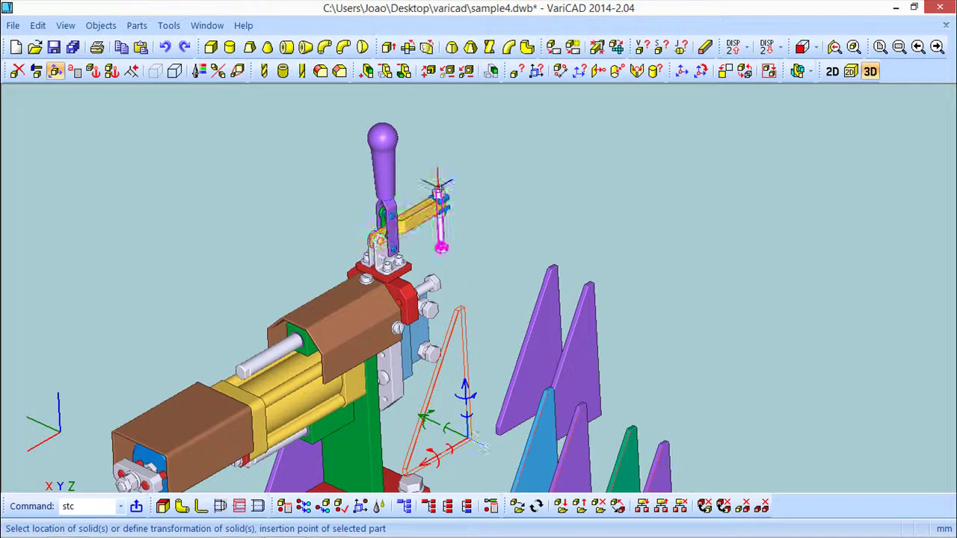
left_click(441, 193)
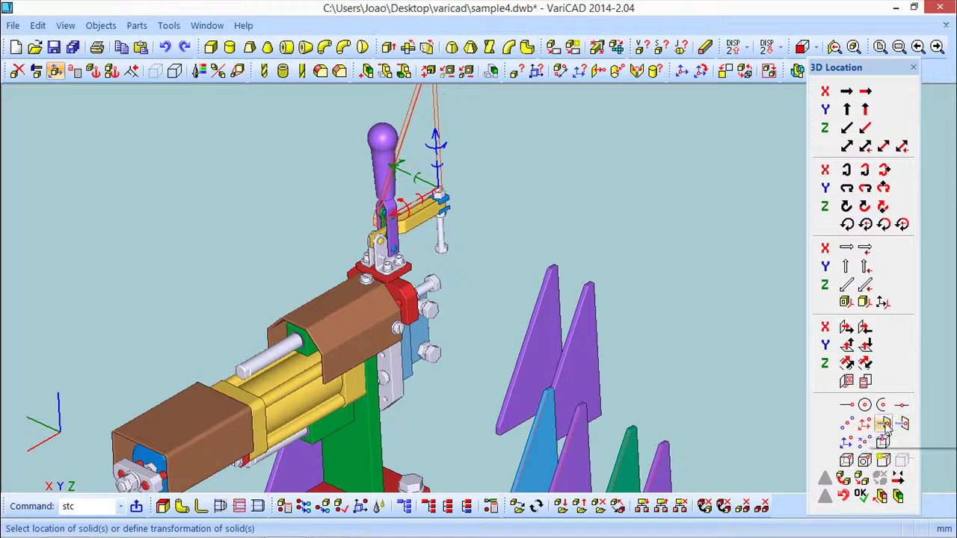
Step: Define a placement line from the green column edge to its midpoint, then pick the positioning plane
left_click(902, 424)
middle_click_drag(449, 264, 533, 176)
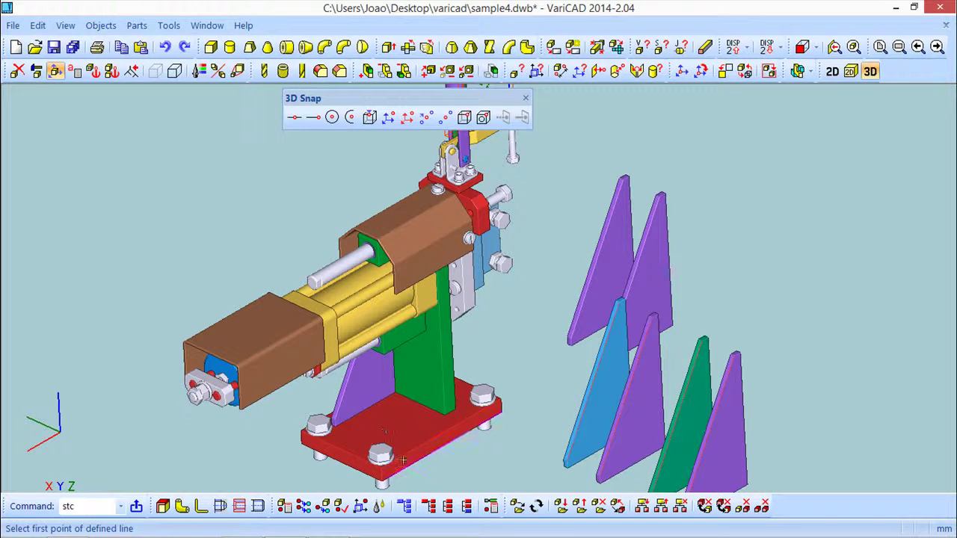
left_click(447, 411)
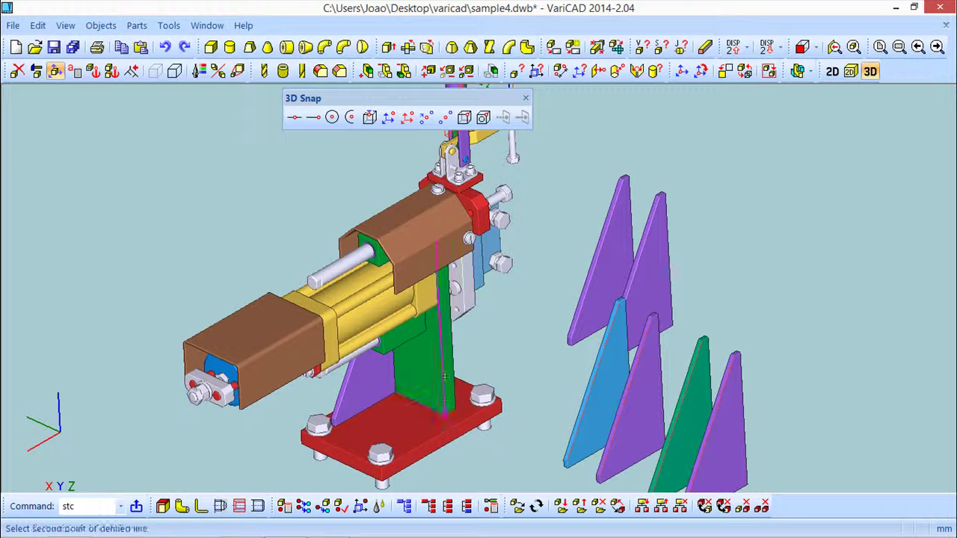
left_click(442, 328)
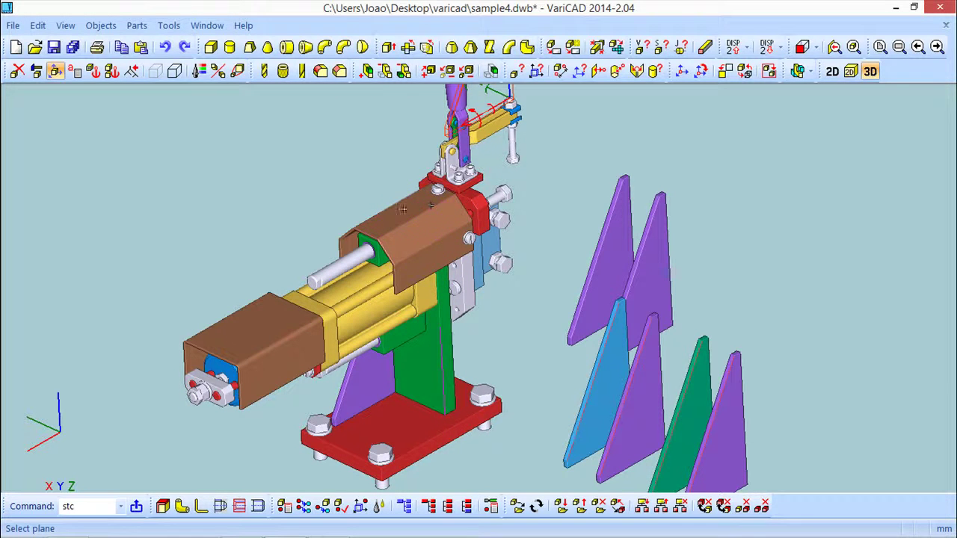
left_click(434, 192)
middle_click_drag(540, 267, 786, 316)
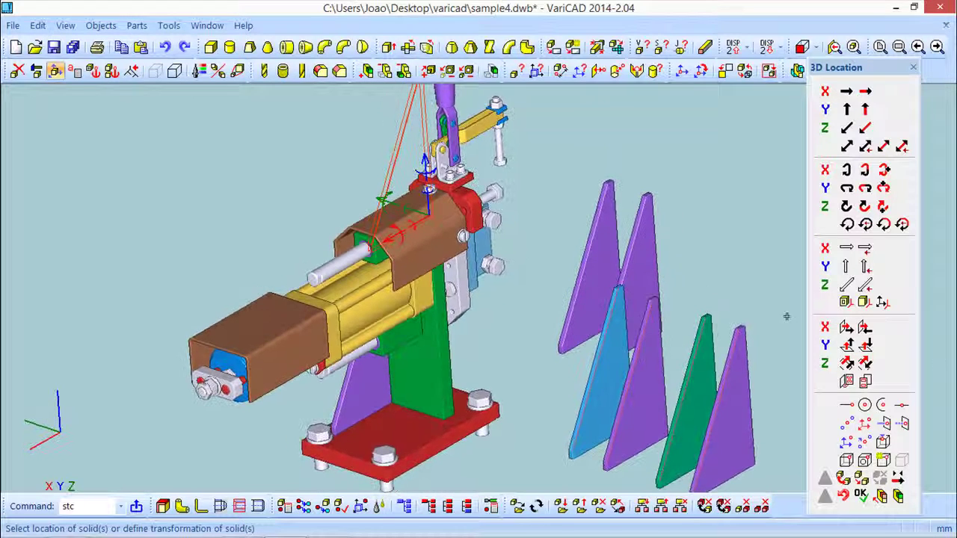
Step: Place the plate at the intersection of the rod's axis and the blue block face
left_click(906, 423)
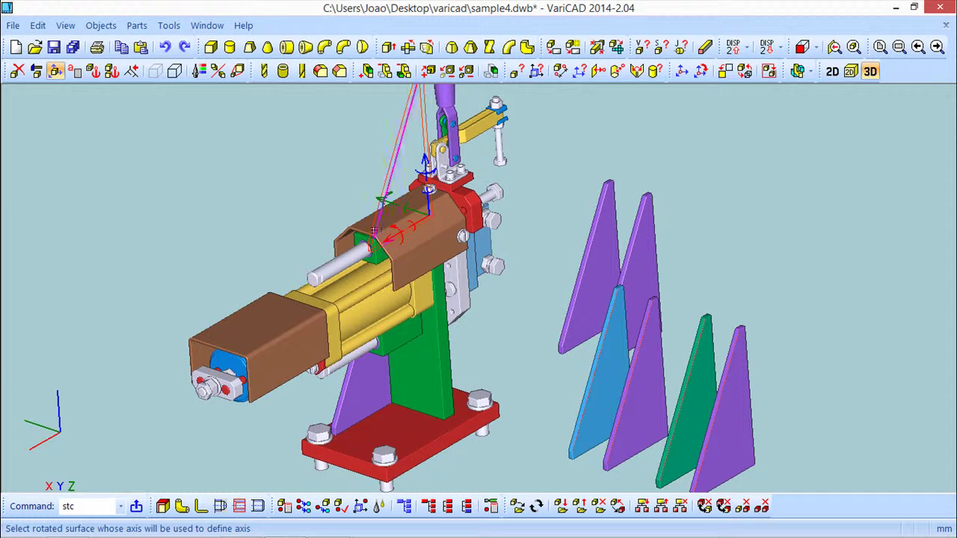
left_click(345, 260)
middle_click_drag(535, 210, 501, 246)
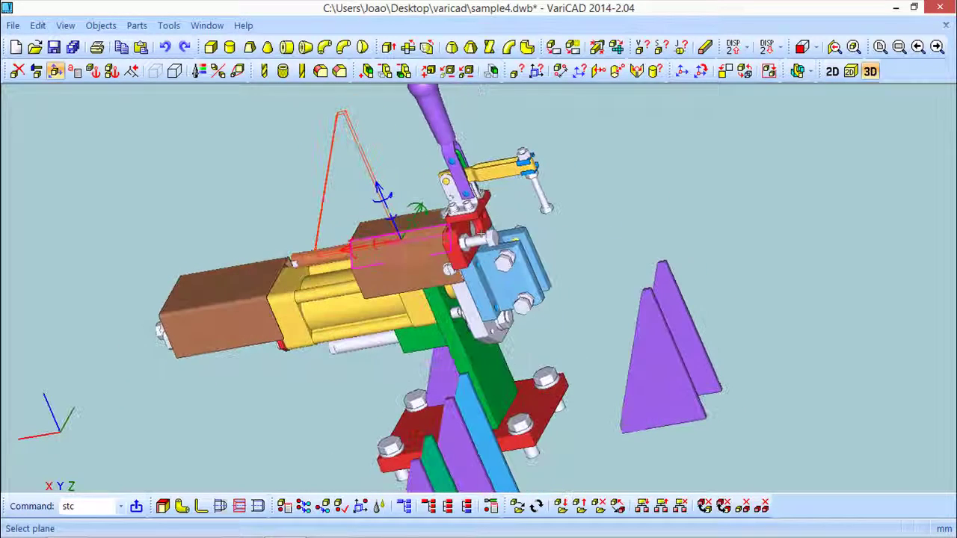
left_click(528, 259)
middle_click_drag(554, 239, 353, 259)
middle_click_drag(596, 257, 540, 255)
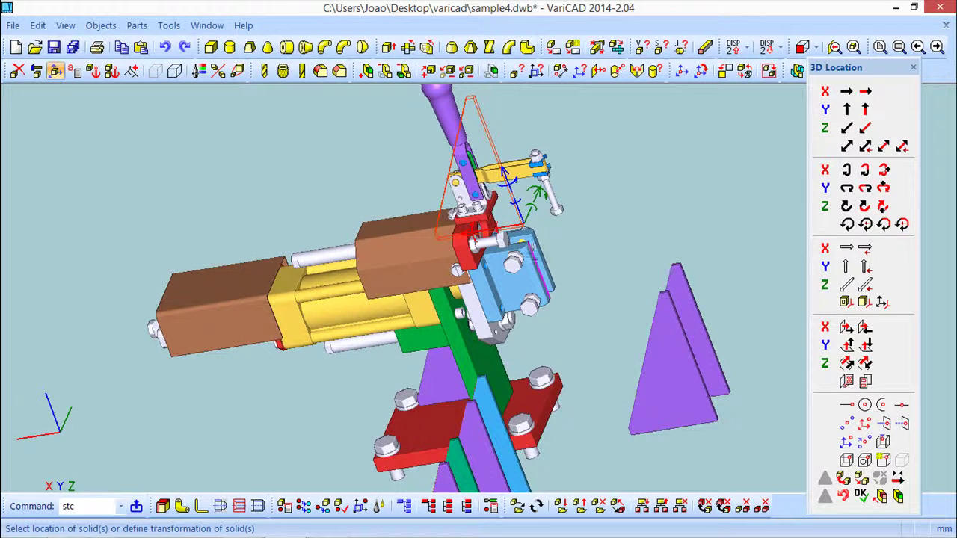
middle_click_drag(673, 294, 714, 267)
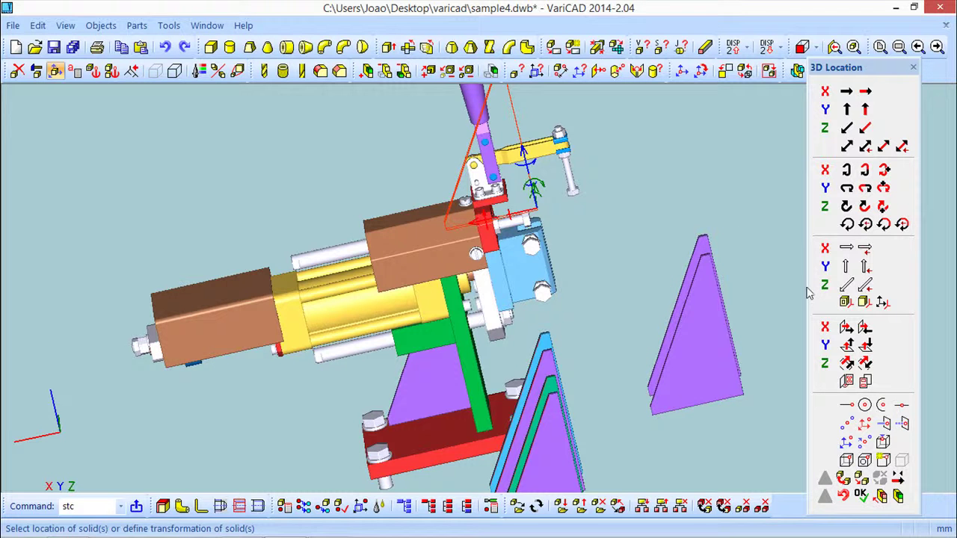
middle_click_drag(570, 305, 622, 318)
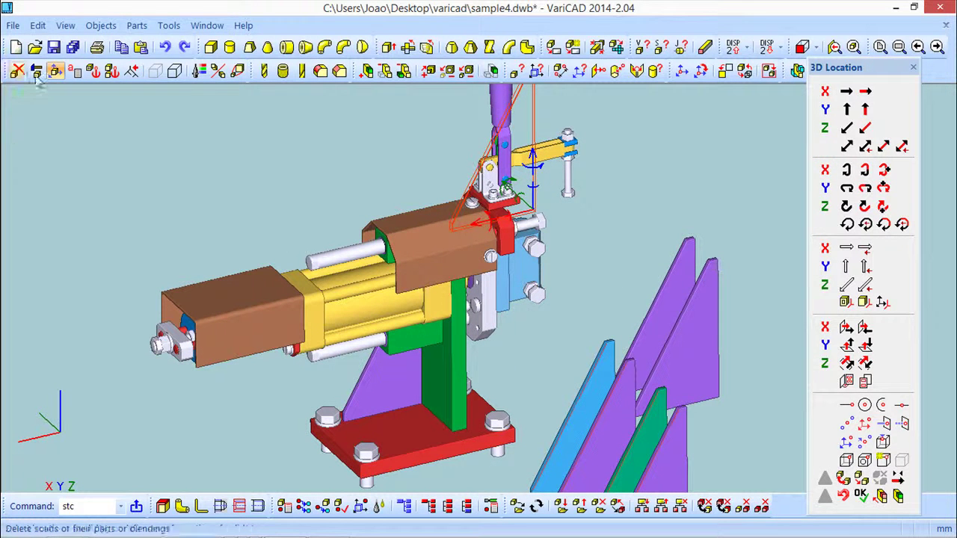
Step: Close the 3D Location panel and return to a full view of the clamp
left_click(912, 68)
scroll(658, 232, "down", 3)
left_click_drag(617, 267, 419, 202)
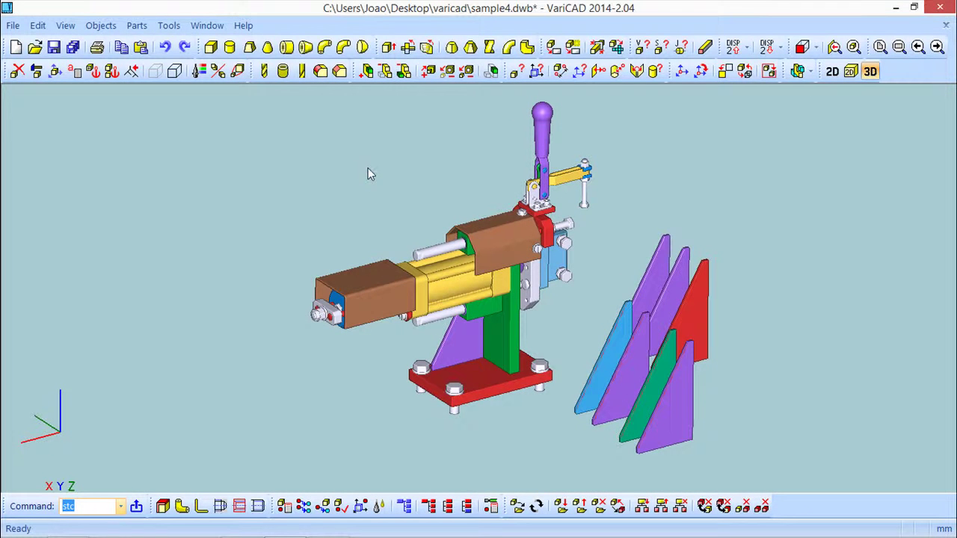
Step: Open the Objects menu, then move to the Edit menu's Mirror command
left_click(100, 27)
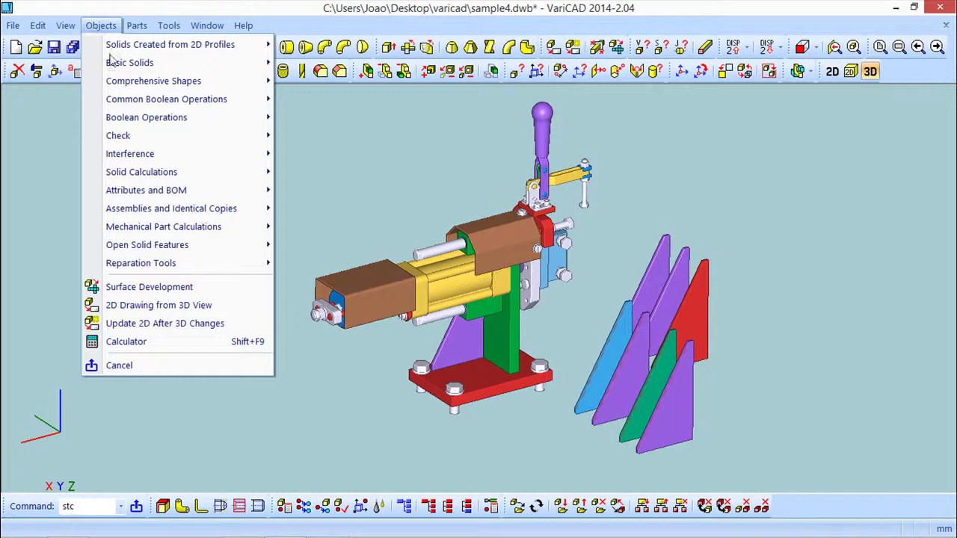
mouse_move(39, 28)
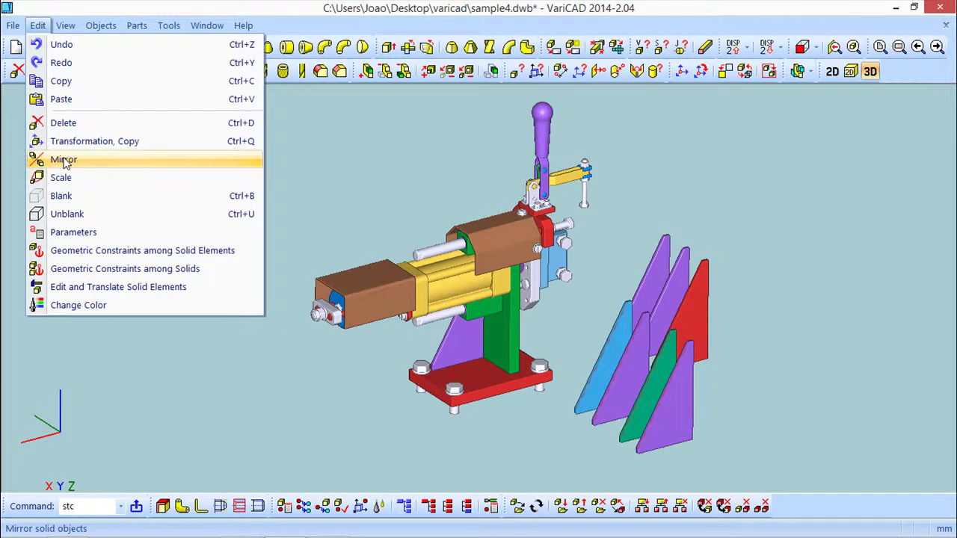
Step: Mirror a copy of the brown guard box across its top face, doubling the cover
left_click(63, 160)
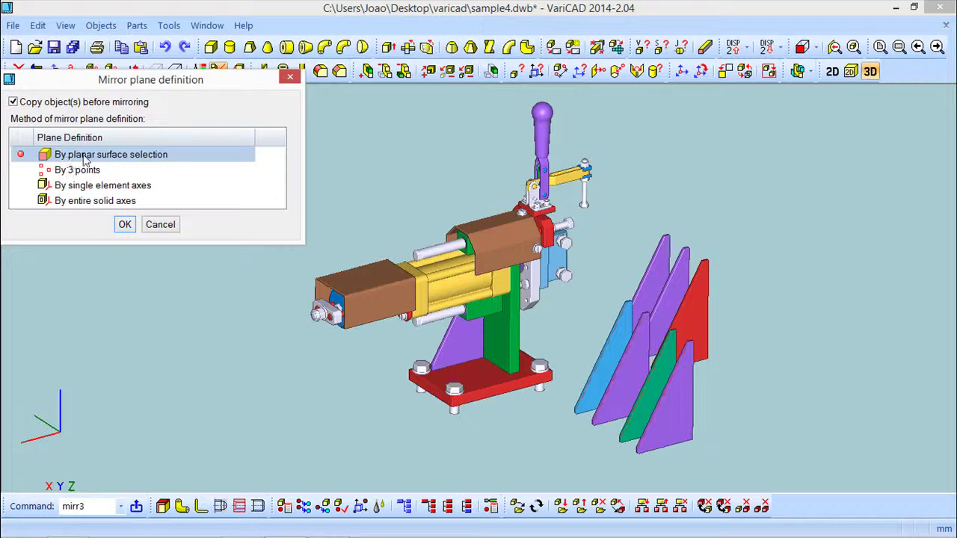
left_click(124, 224)
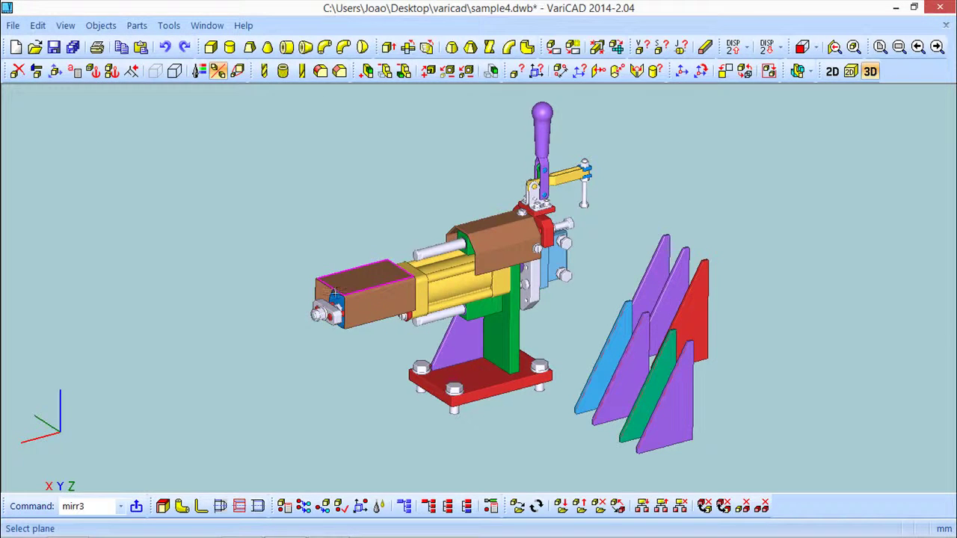
left_click(357, 280)
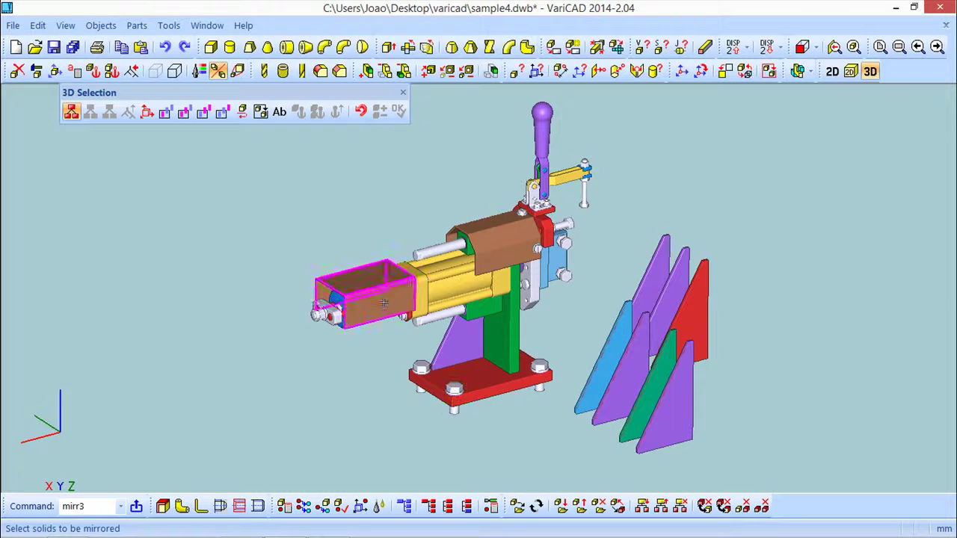
left_click(384, 302)
left_click(399, 111)
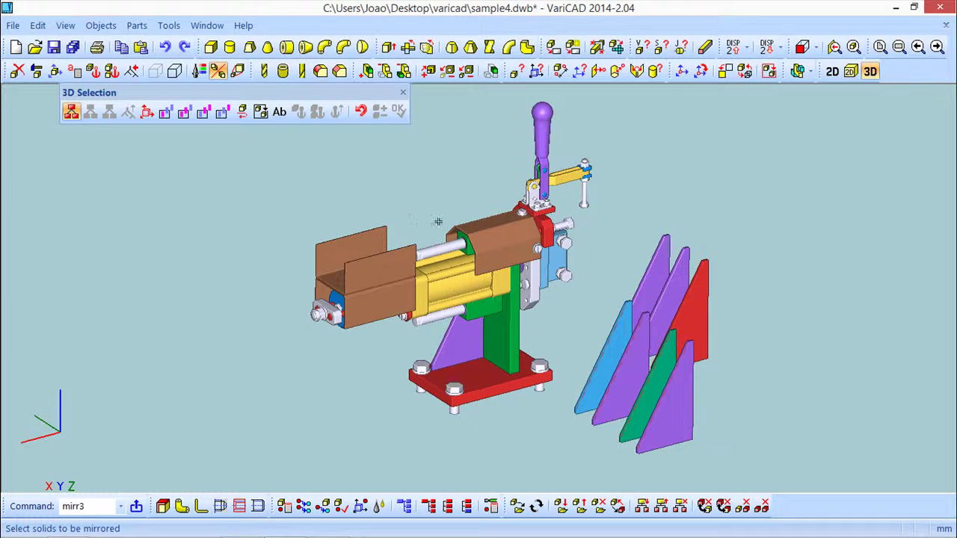
scroll(464, 232, "up", 3)
scroll(491, 240, "up", 3)
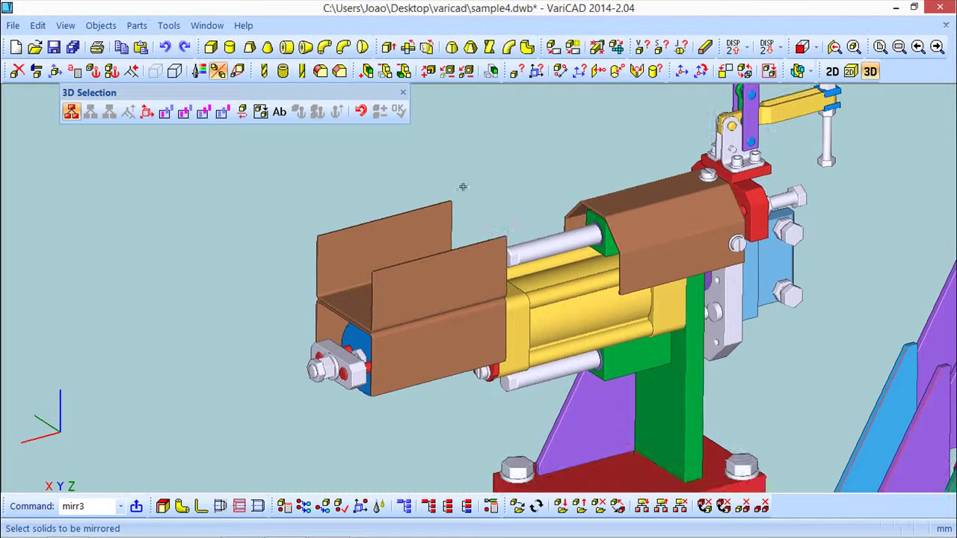
left_click(363, 254)
left_click(402, 93)
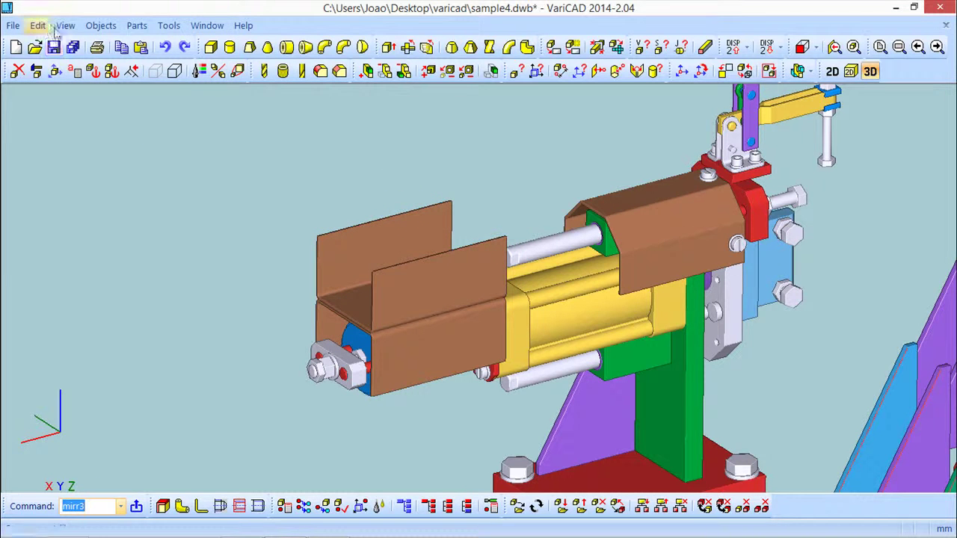
Step: Start Mirror Solid By 3 points, snapping three corners on the brown cover's end edges
left_click(218, 71)
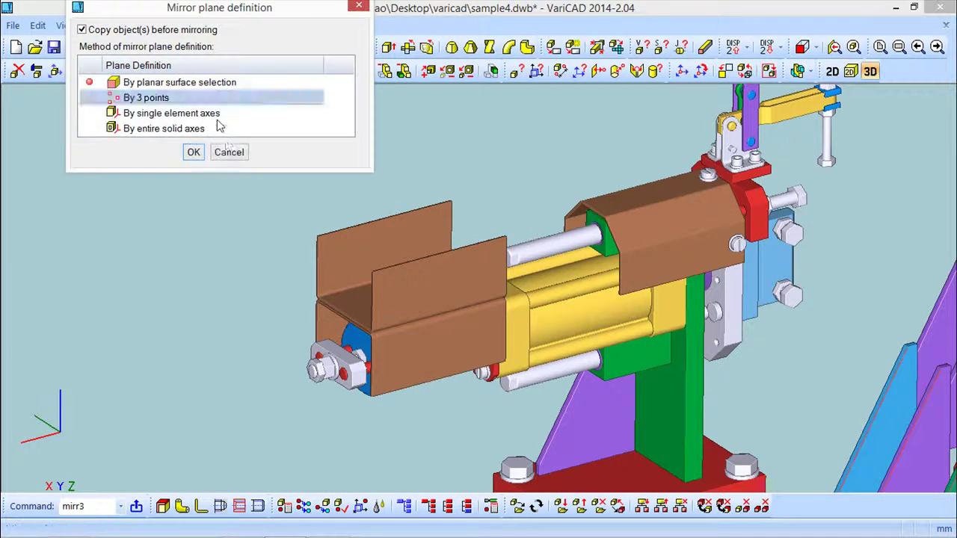
double_click(149, 98)
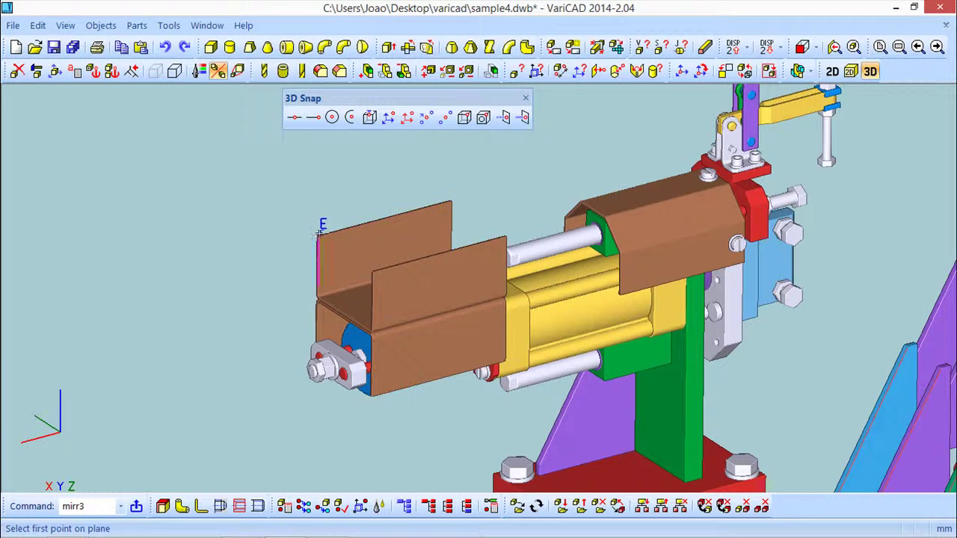
scroll(355, 243, "up", 4)
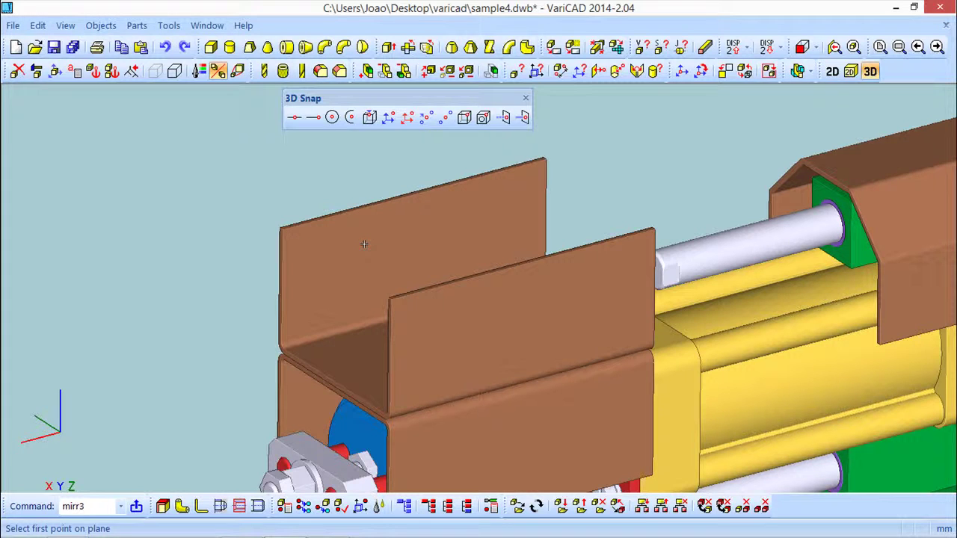
left_click(283, 229)
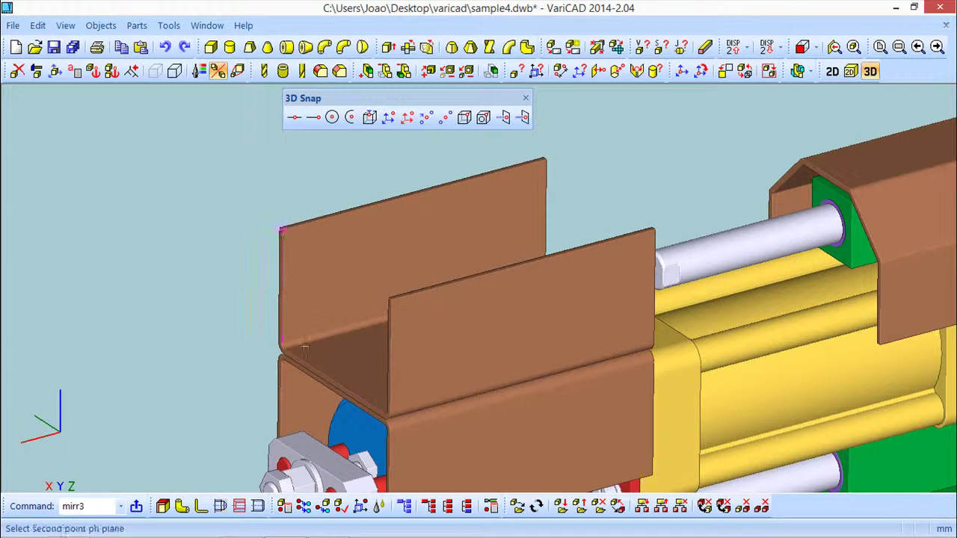
left_click(334, 380)
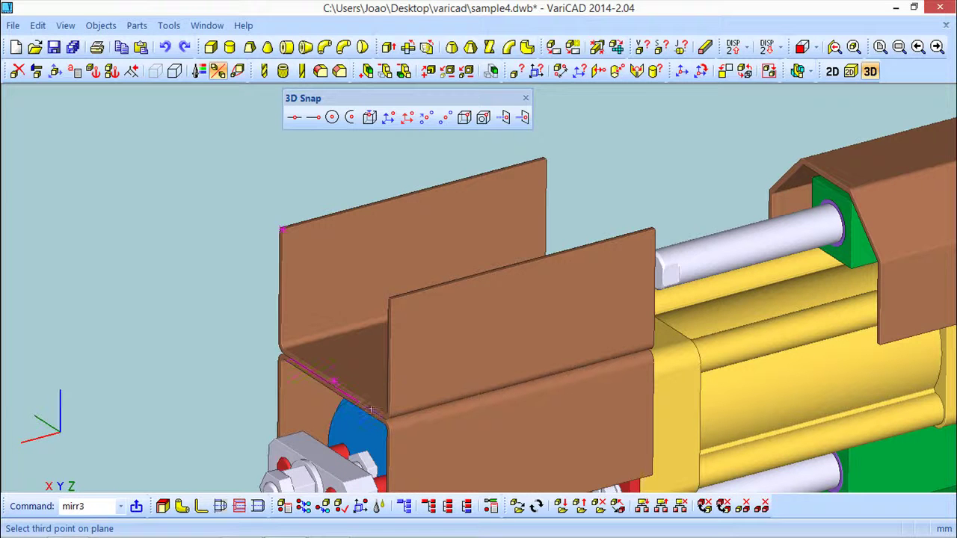
left_click(388, 297)
middle_click_drag(388, 297, 382, 277)
Step: Mirror the upper brown guard copy and the brown housing across the three-point plane
left_click(397, 247)
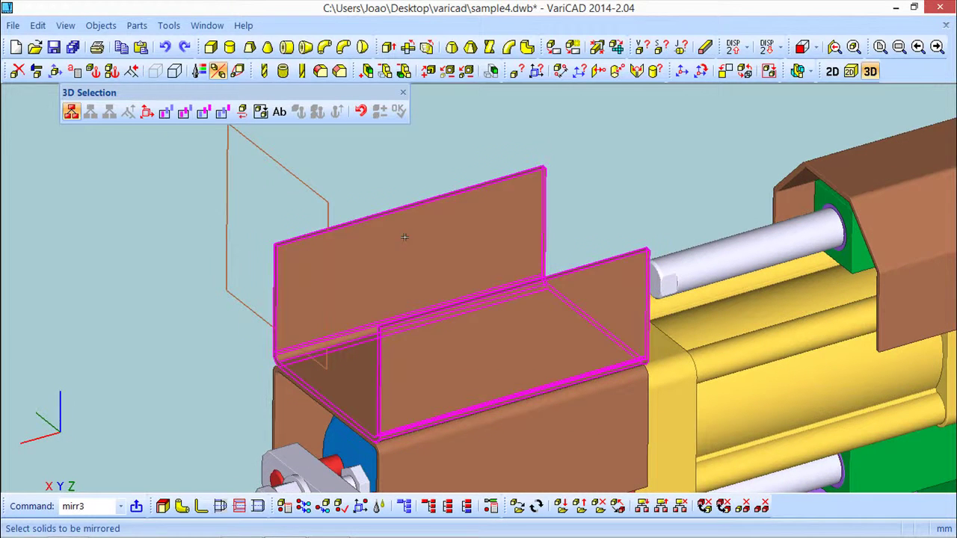
left_click(404, 236)
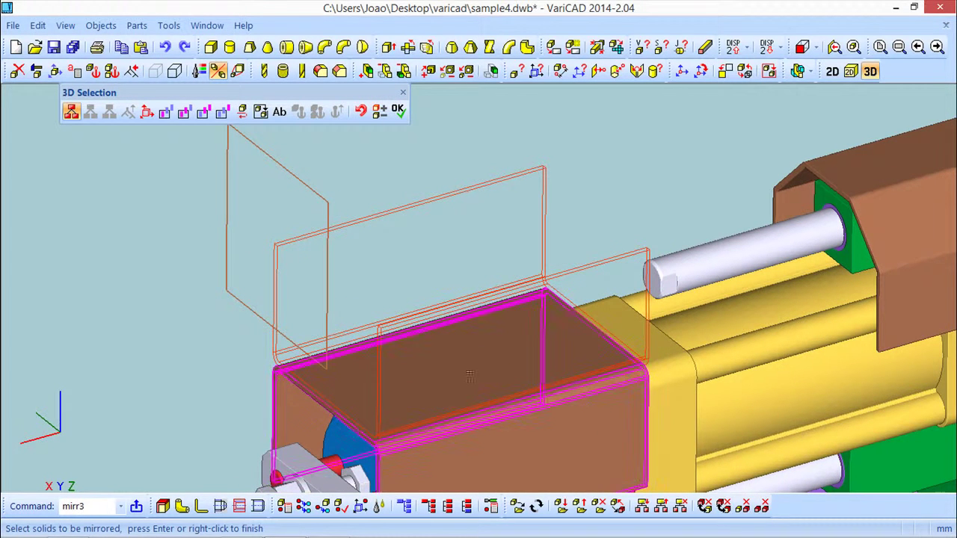
middle_click_drag(609, 245, 670, 125, "shift")
left_click(490, 418)
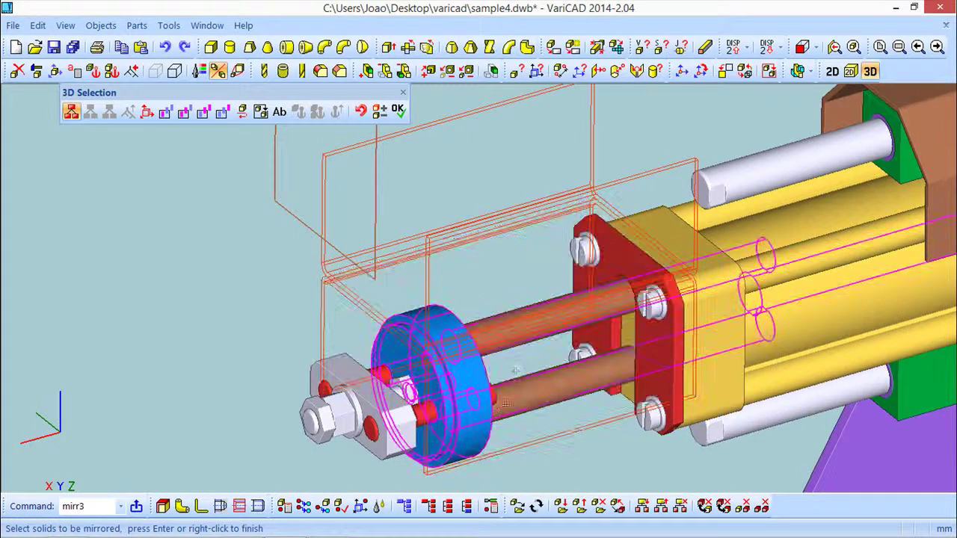
scroll(508, 351, "down", 3)
scroll(507, 350, "down", 2)
left_click(397, 110)
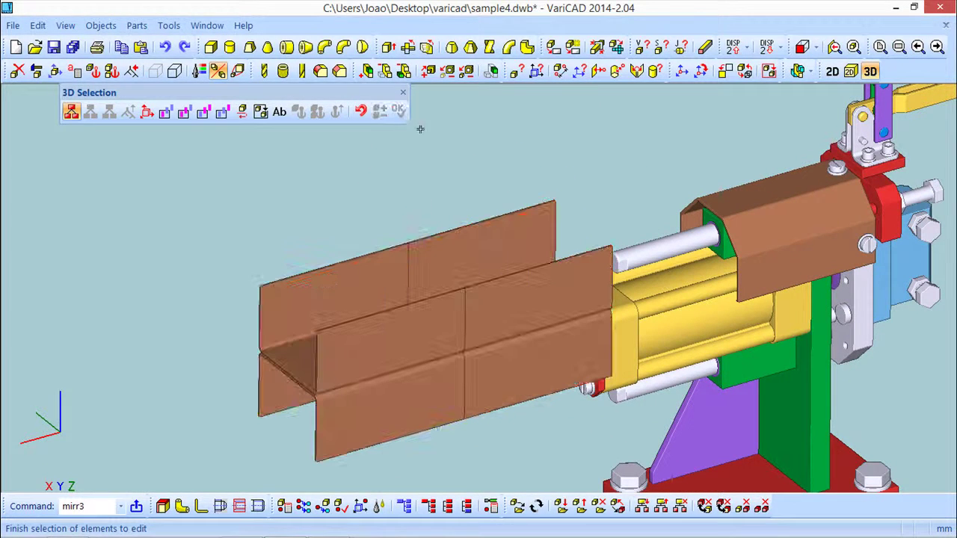
left_click(403, 92)
middle_click_drag(590, 187, 522, 203)
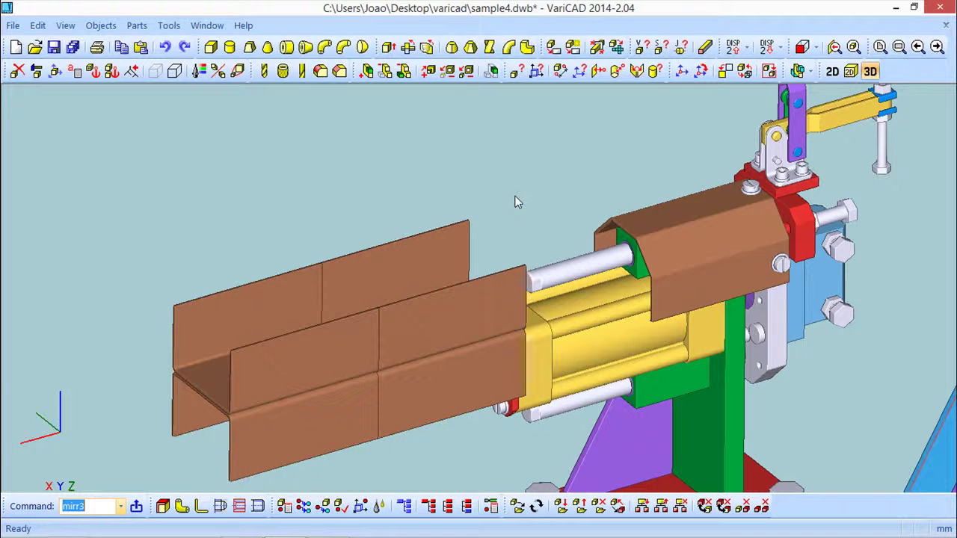
left_click(217, 71)
left_click(205, 113)
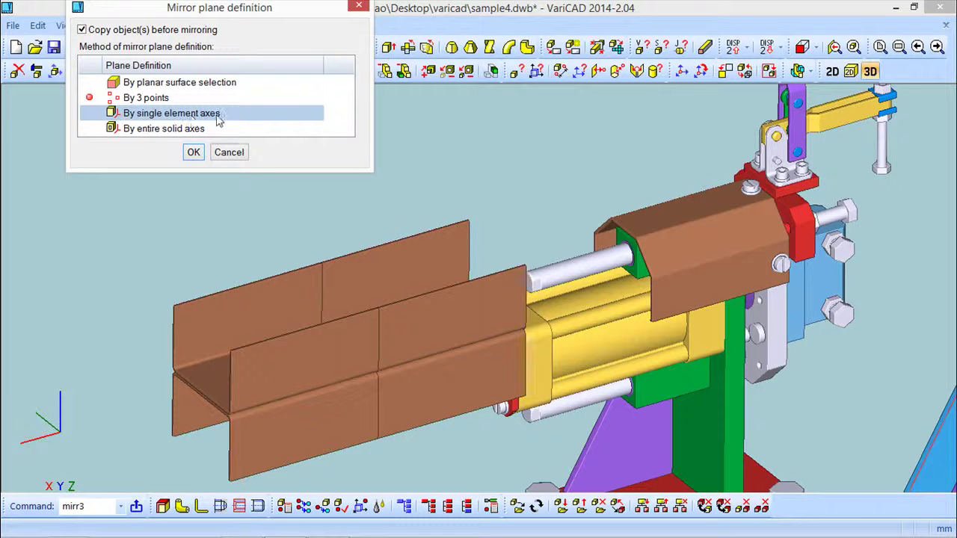
left_click(185, 128)
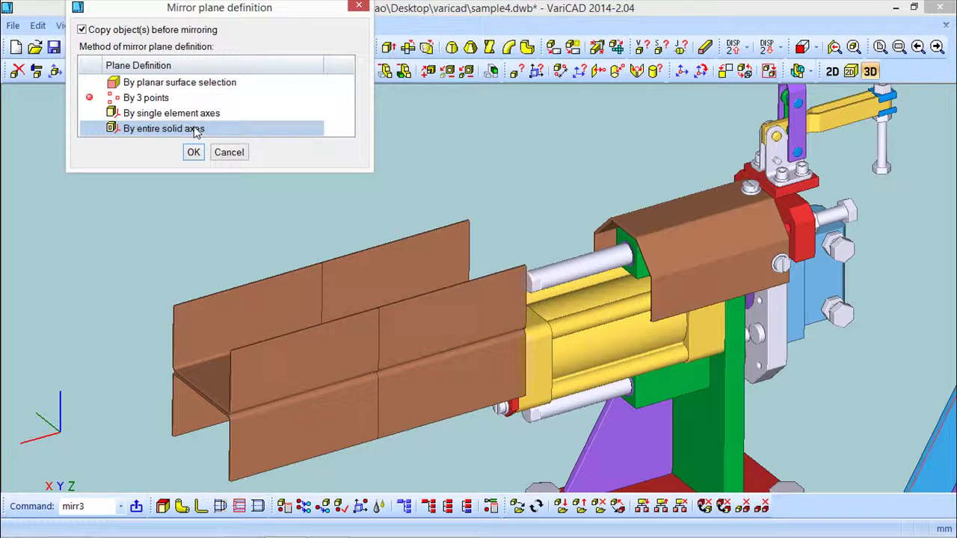
left_click(239, 154)
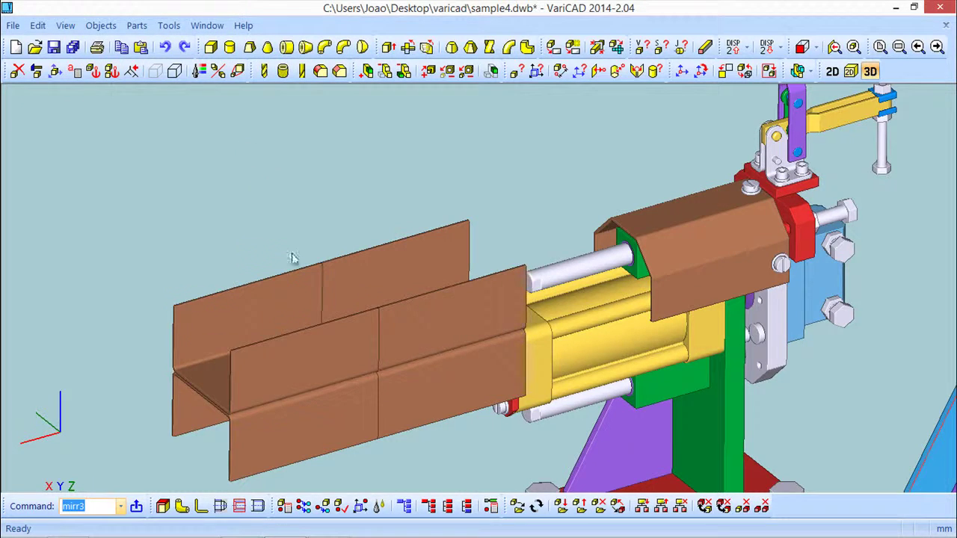
middle_click_drag(446, 273, 305, 328)
Step: Start Scale Solid and select the front purple triangular plate as the solid to rescale
middle_click_drag(376, 262, 384, 332)
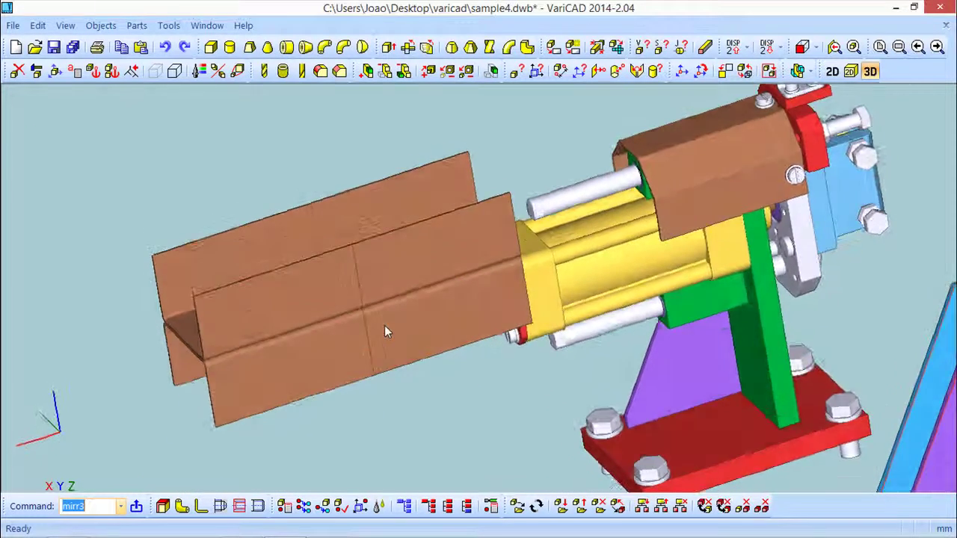
left_click(238, 74)
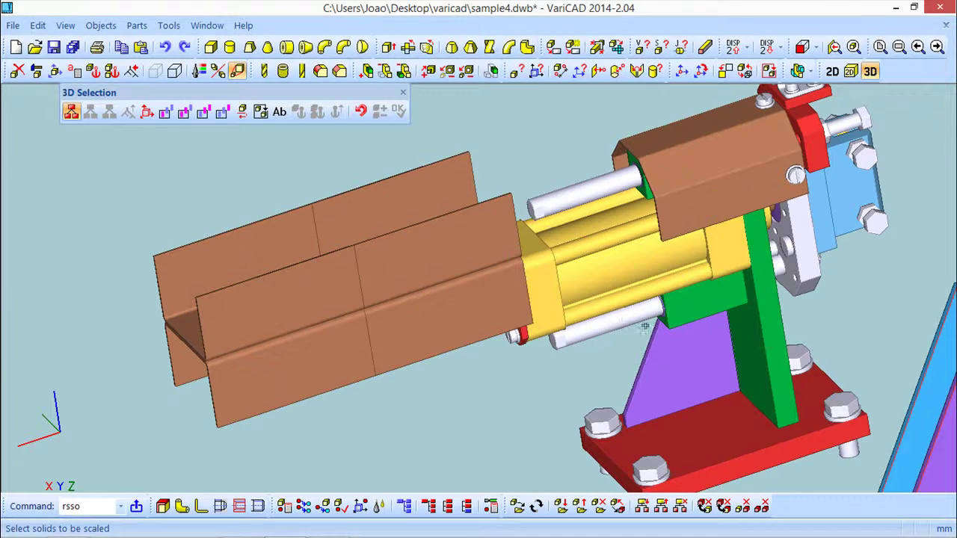
scroll(568, 276, "down", 2)
middle_click_drag(658, 299, 556, 327)
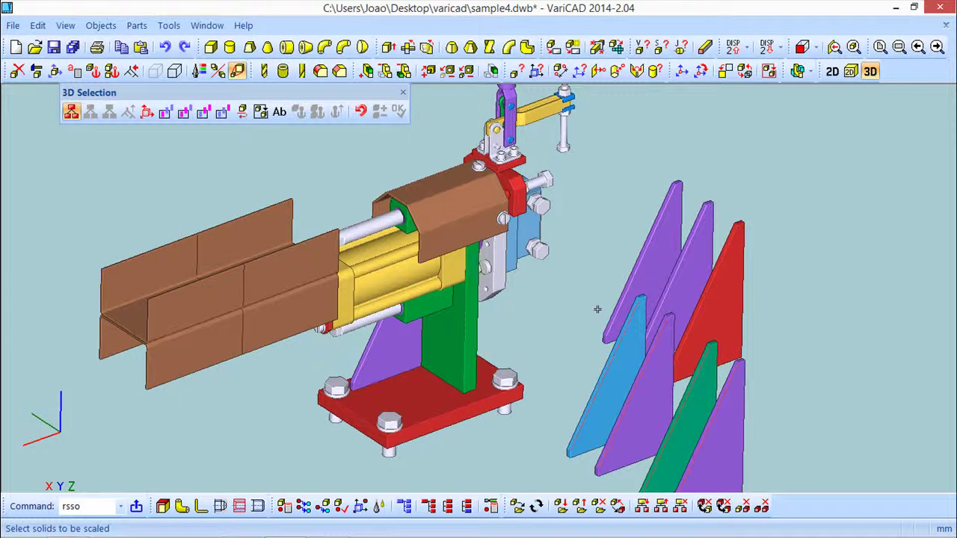
left_click(664, 241)
middle_click_drag(614, 203, 596, 201)
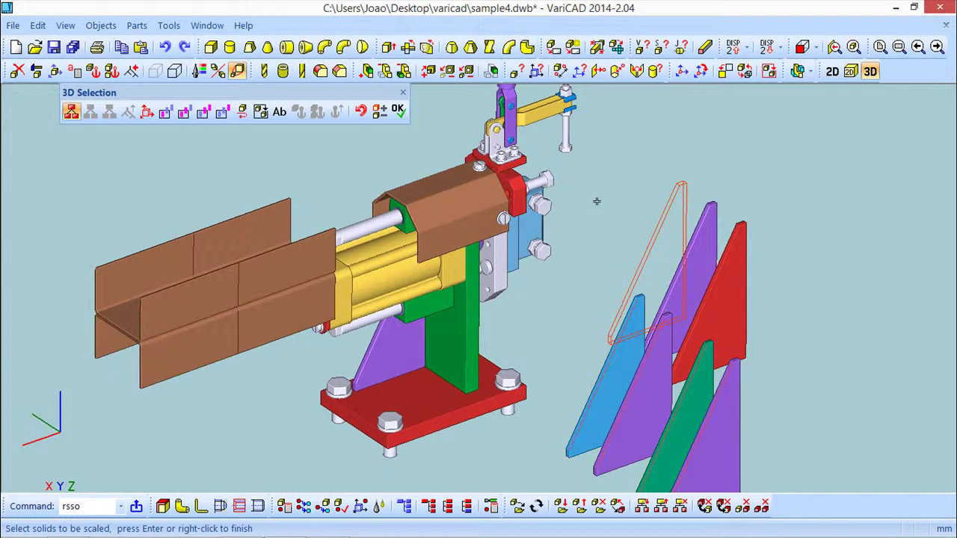
right_click(609, 203)
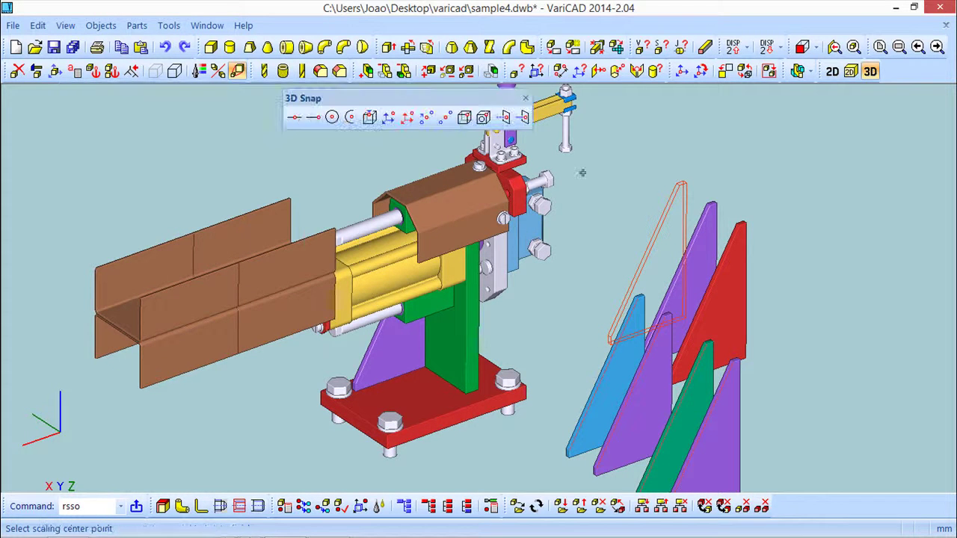
middle_click_drag(589, 266, 661, 229)
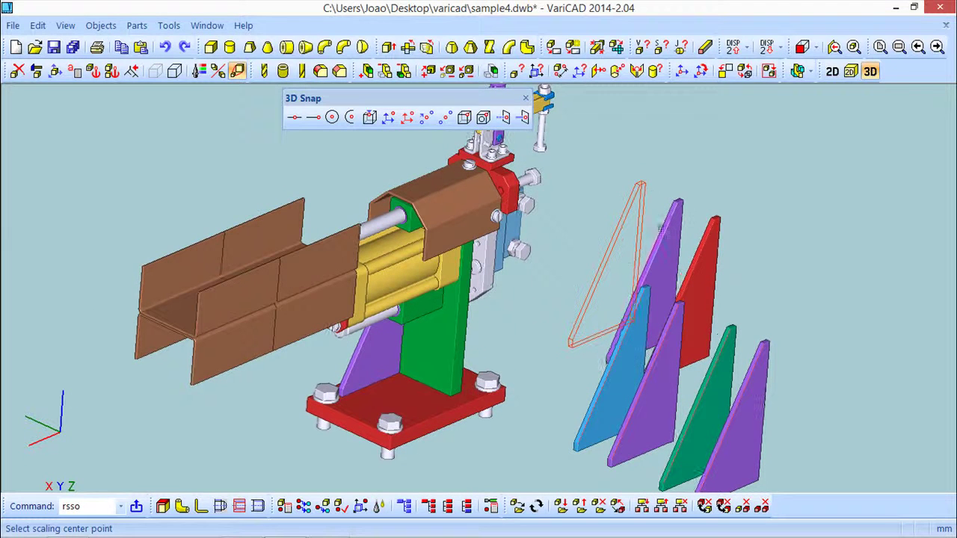
Step: Scale the front purple plate by a factor of 2 about its top vertex
left_click(645, 182)
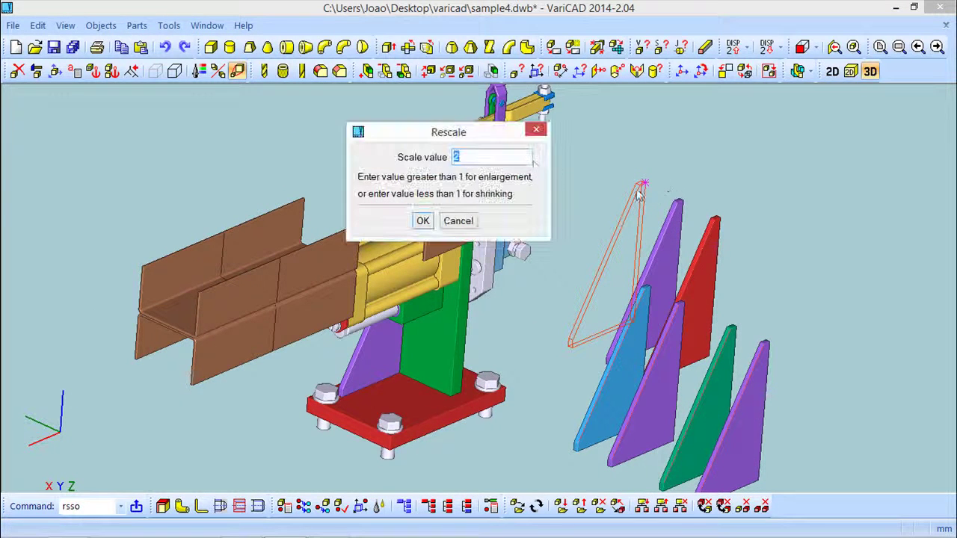
left_click_drag(472, 137, 402, 129)
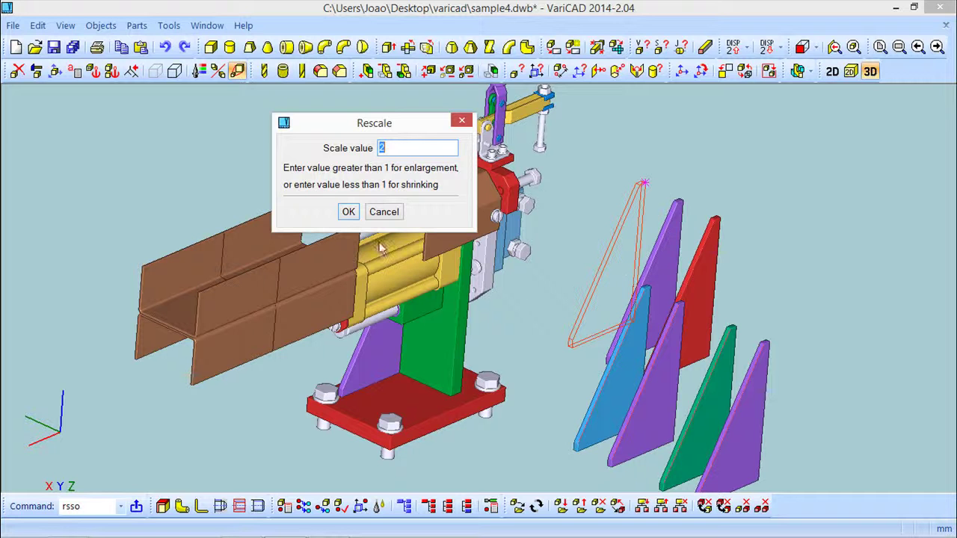
left_click(347, 213)
Step: Select the enlarged purple plate for scaling and set its top vertex as the centre
scroll(555, 267, "down", 1)
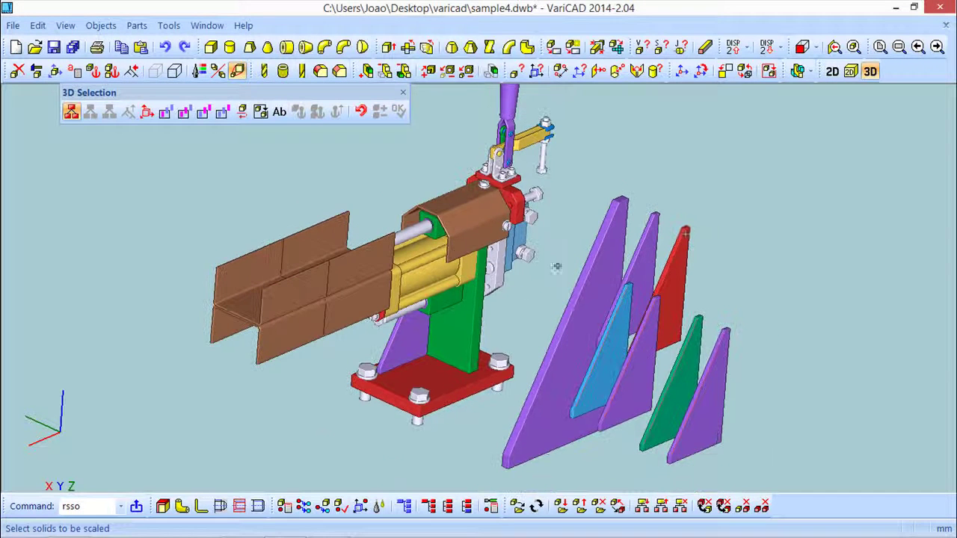
middle_click_drag(530, 352, 420, 294)
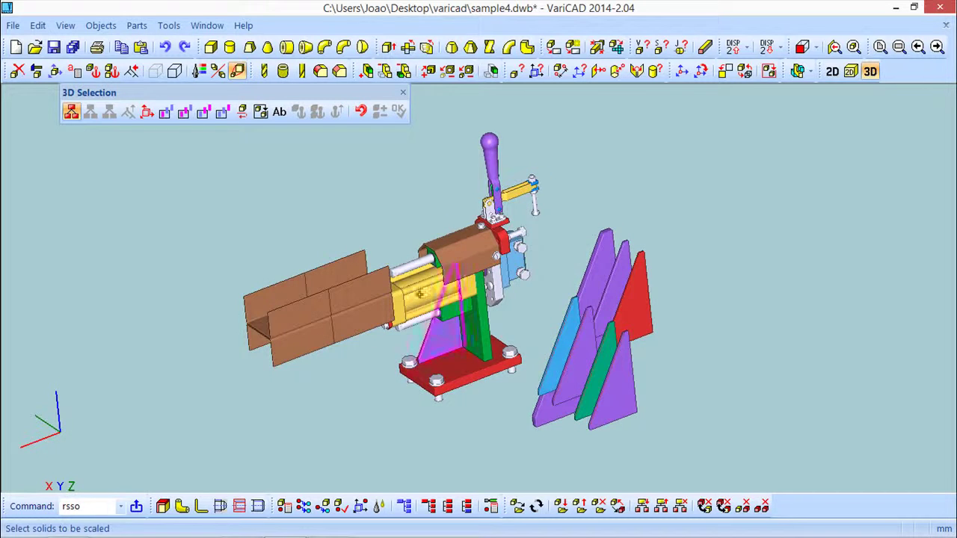
left_click(607, 251)
right_click(669, 220)
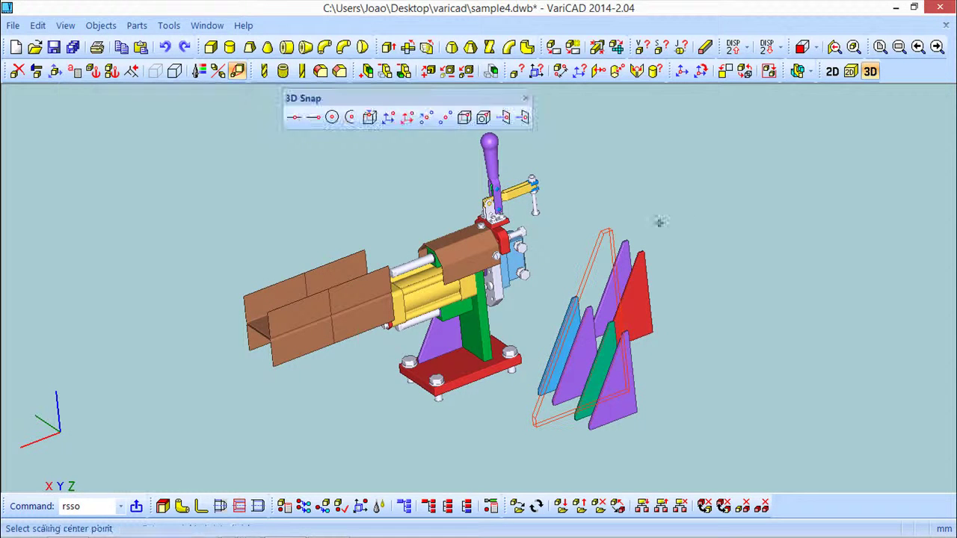
left_click(619, 215)
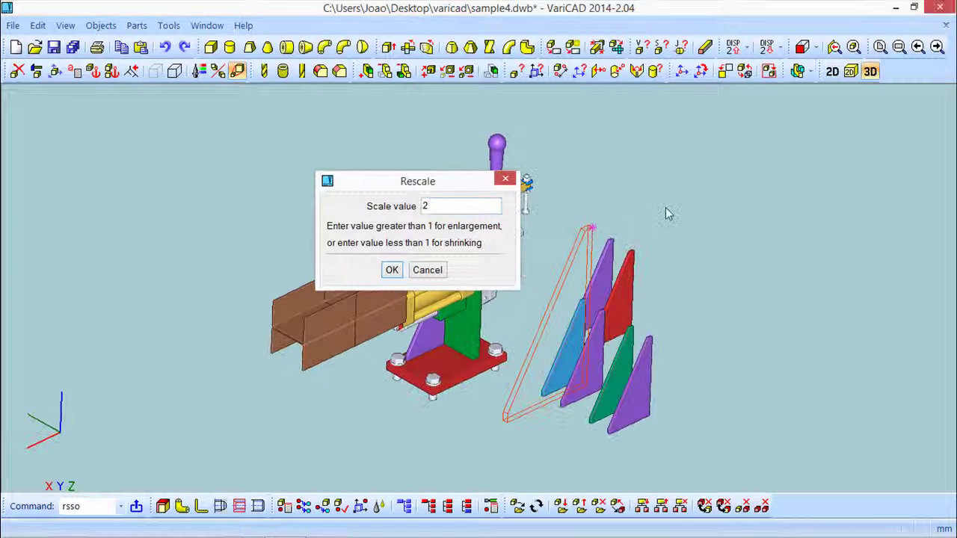
Step: Apply a scale value of 0.5 to the plate and end the scaling command
scroll(653, 231, "up", 2)
middle_click_drag(646, 234, 694, 164)
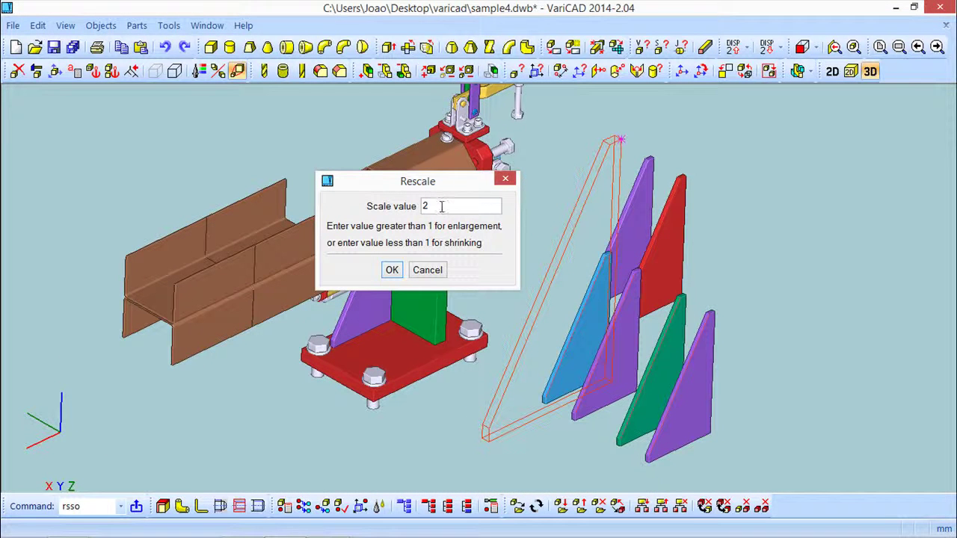
left_click_drag(438, 206, 370, 204)
type(".5")
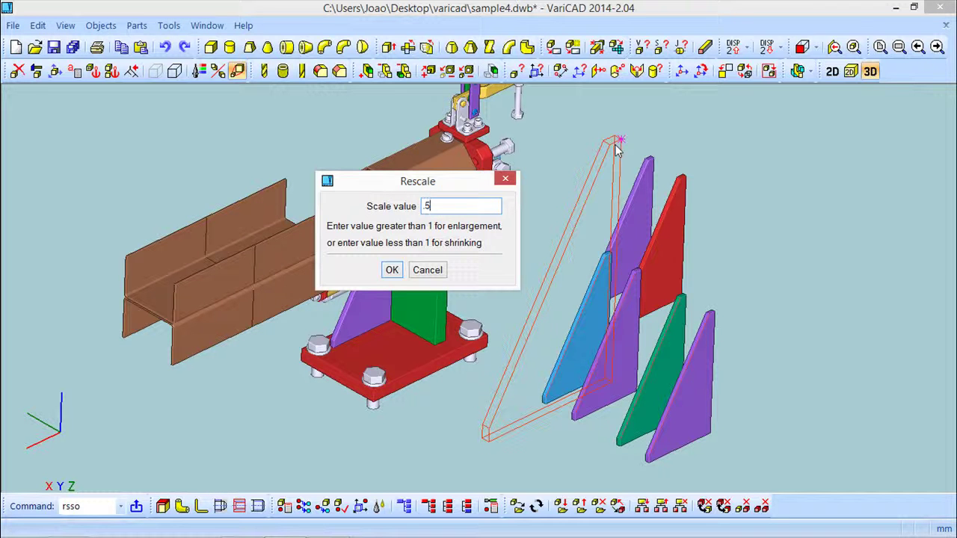
left_click(392, 270)
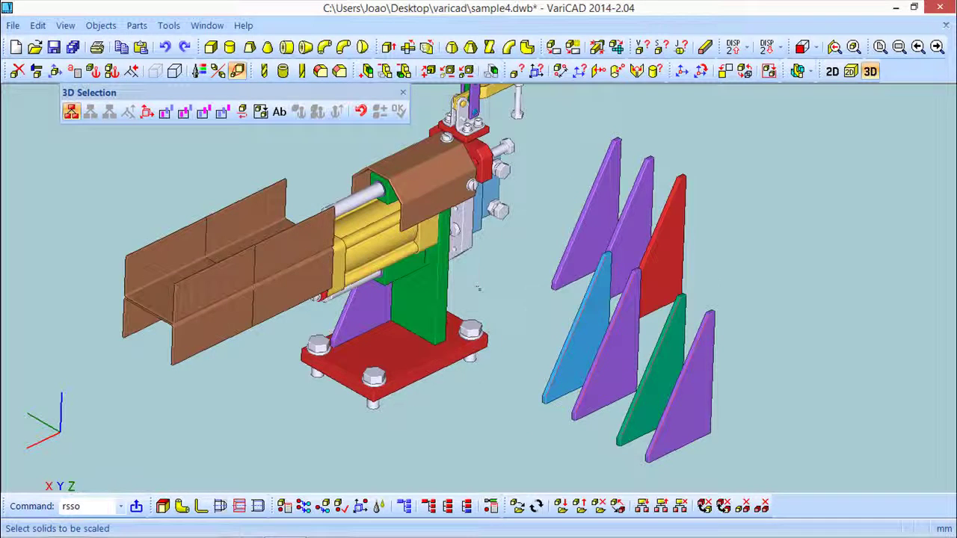
middle_click_drag(606, 310, 541, 219)
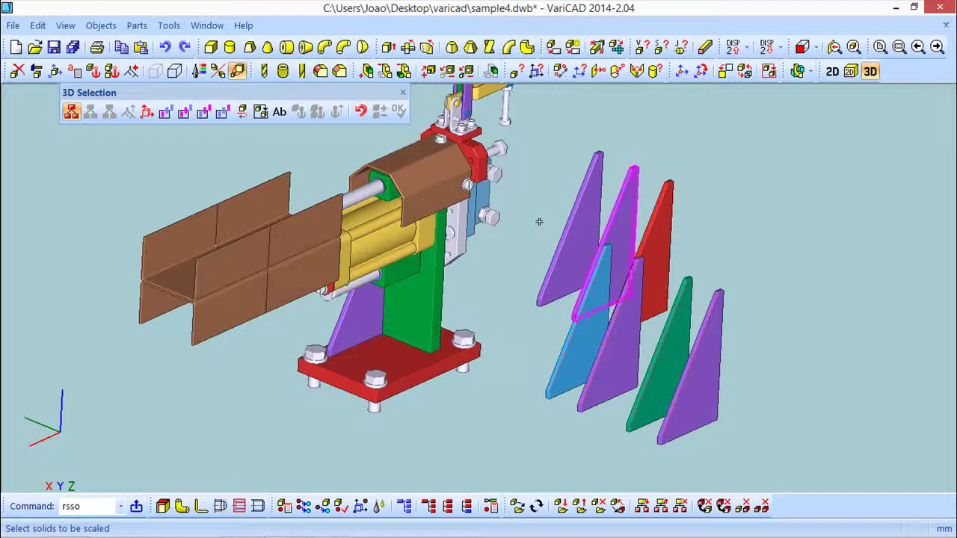
left_click(402, 91)
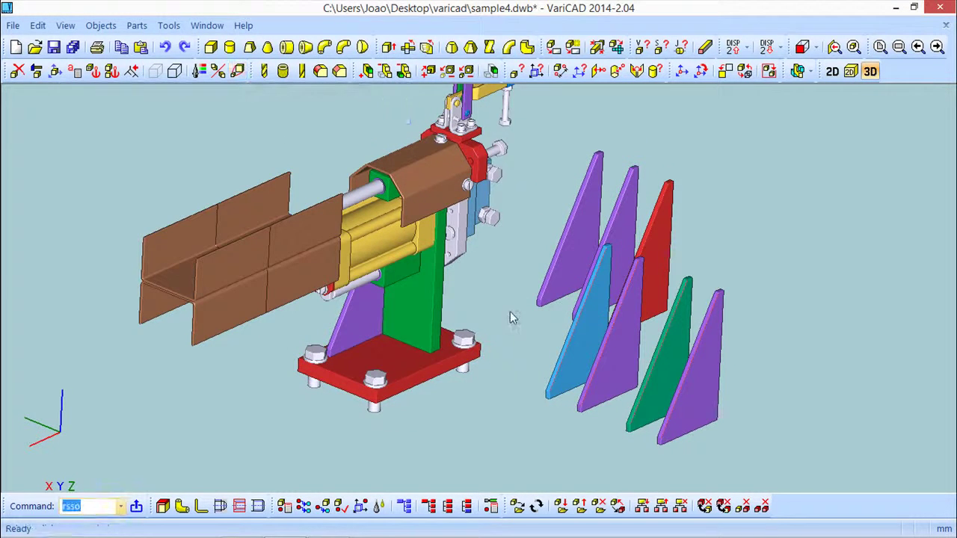
middle_click_drag(508, 317, 473, 317)
middle_click_drag(538, 279, 617, 290)
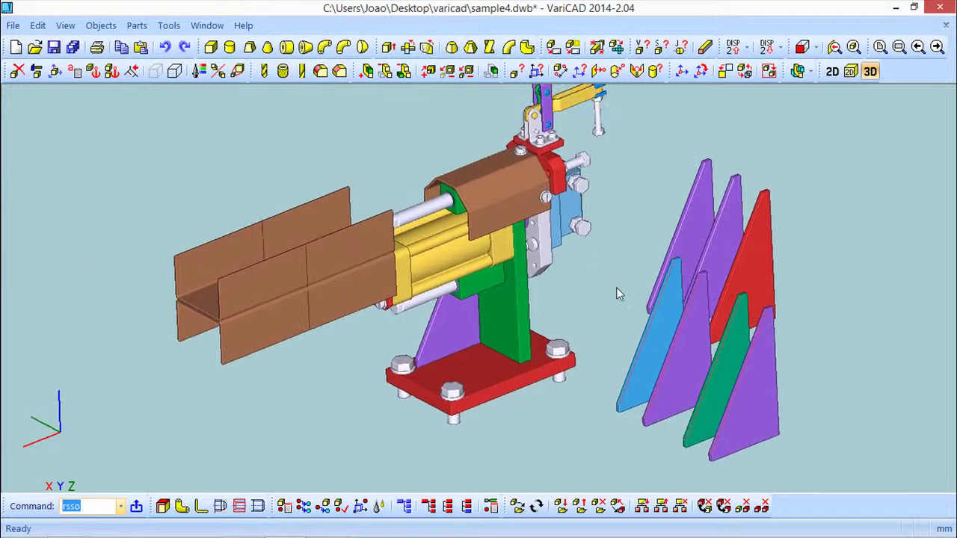